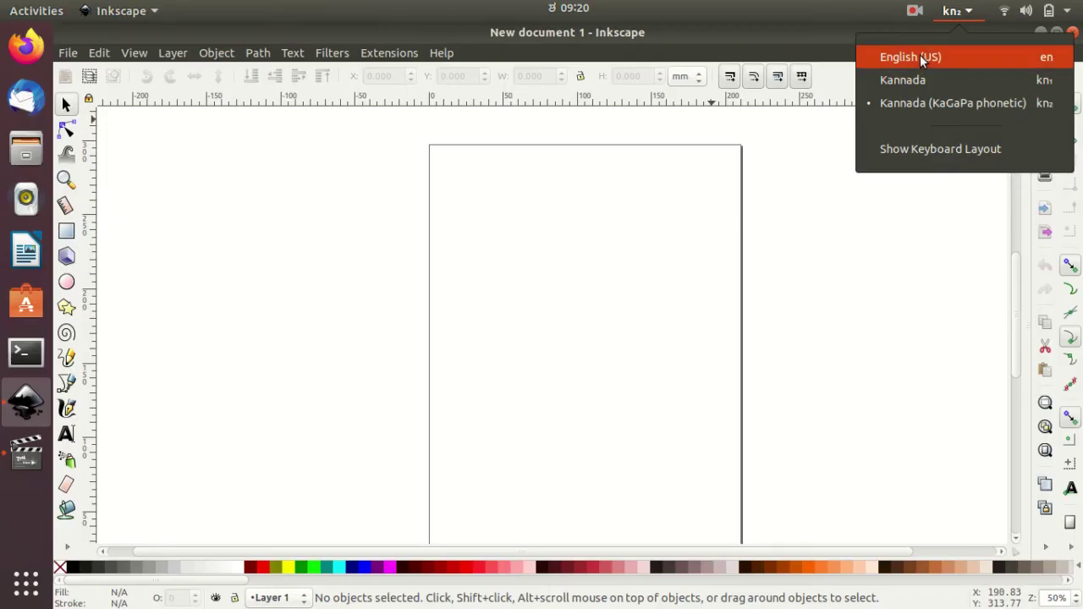
Leave the Session 2 title slide and bring up Inkscape with blank New document 1.
{"action": "left_click", "coordinate": [920, 54]}
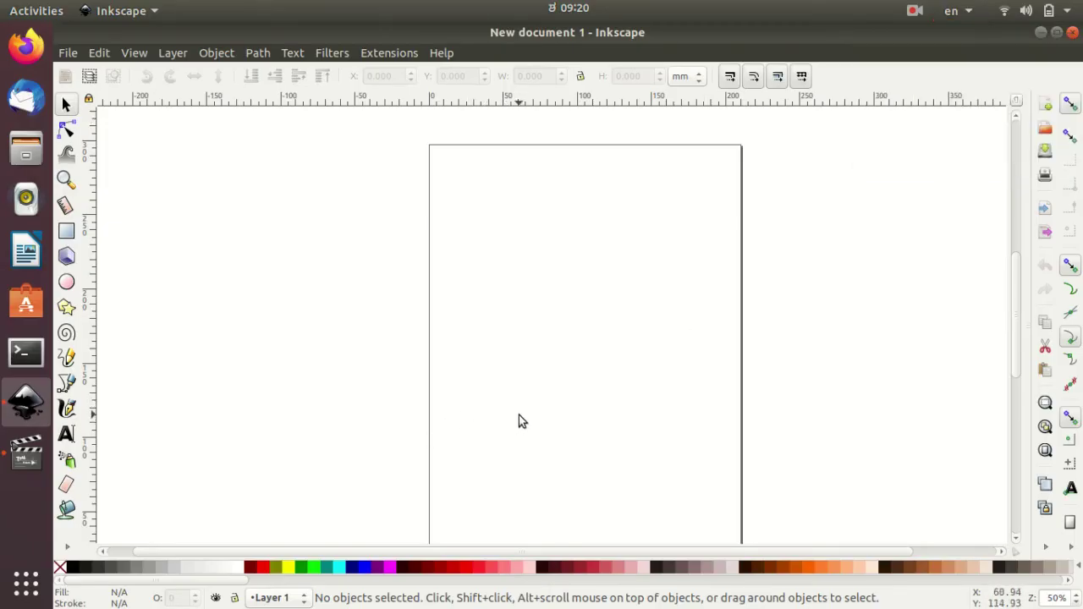
Draw a roughly 108 × 75 mm rectangle near the page top, filled aqua with a lime green stroke.
{"action": "left_click", "coordinate": [68, 235]}
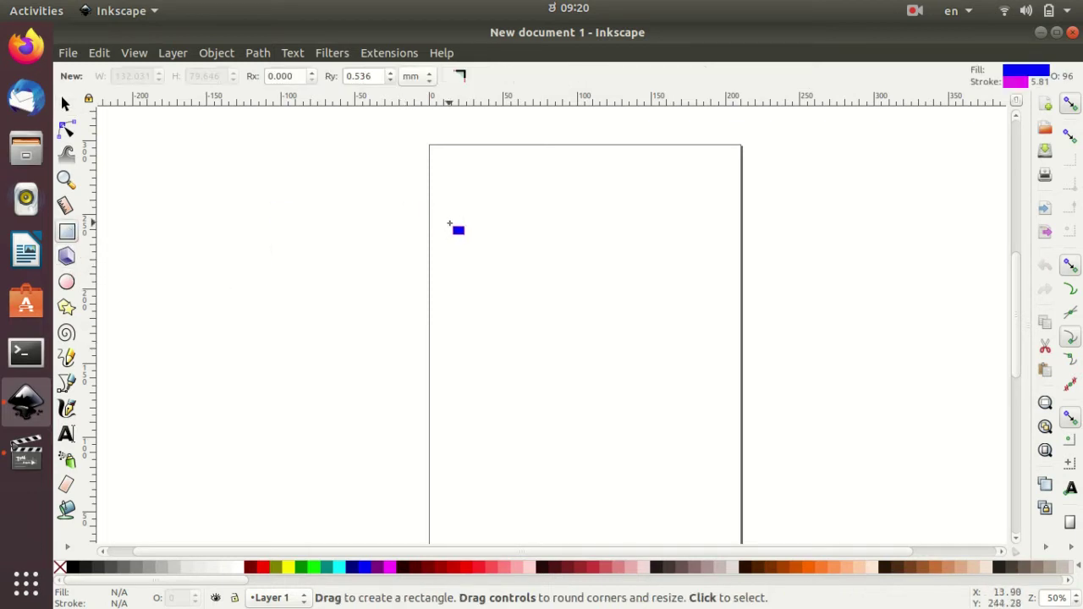
{"action": "left_click_drag", "start_coordinate": [454, 224], "coordinate": [614, 334]}
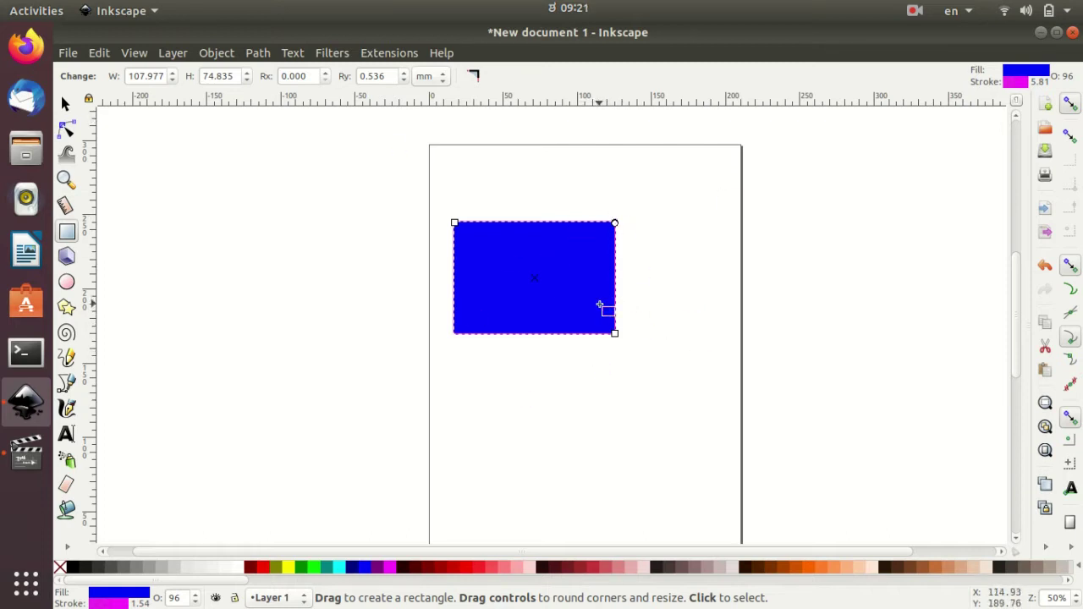
{"action": "left_click", "coordinate": [337, 566]}
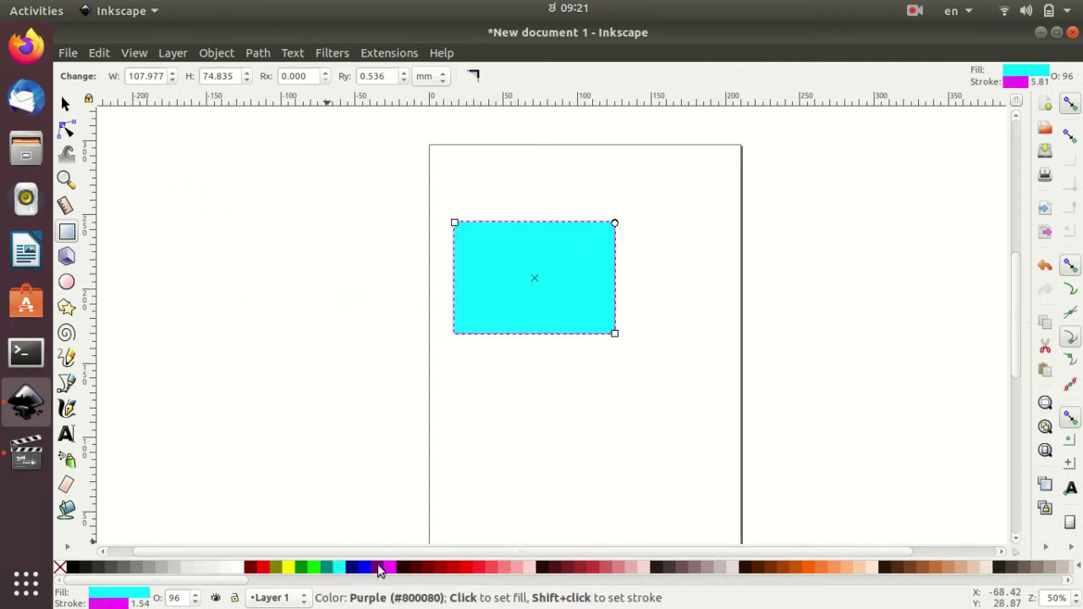
{"action": "left_click", "coordinate": [314, 569], "text": "shift"}
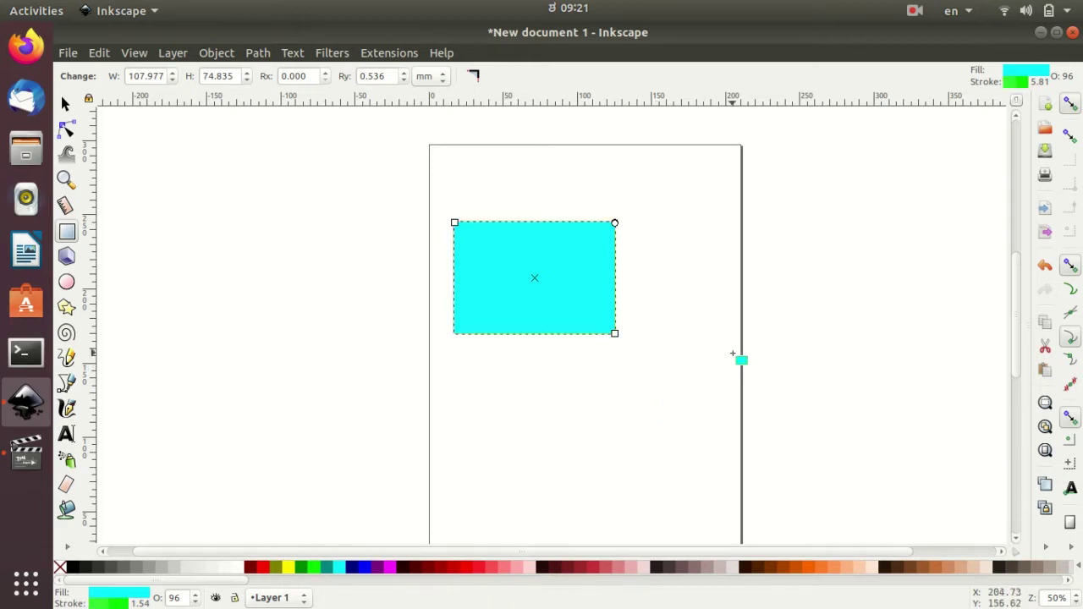
{"action": "right_click", "coordinate": [579, 265]}
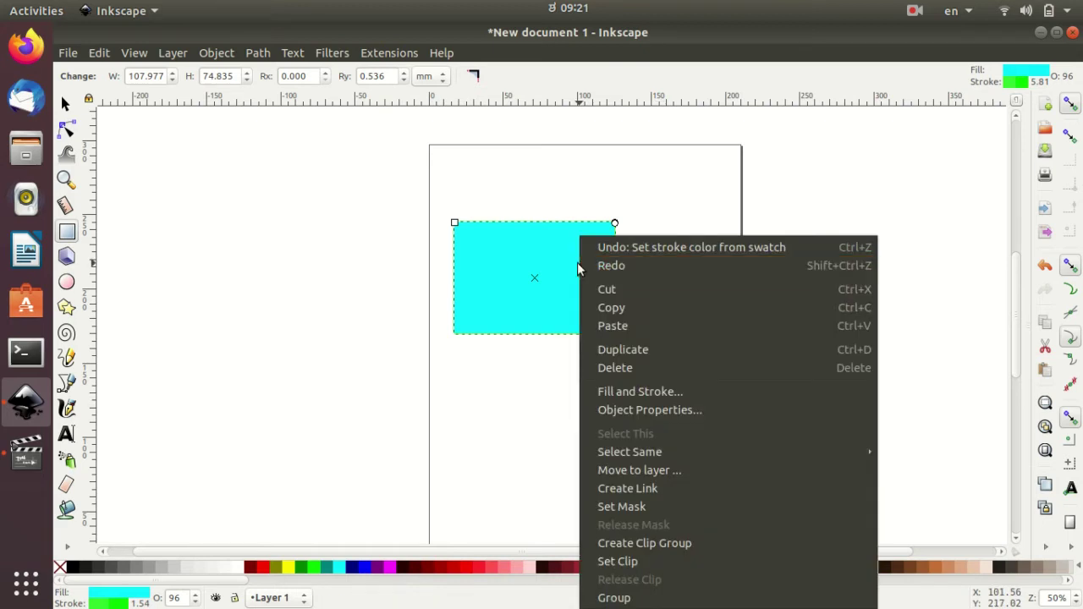
{"action": "left_click", "coordinate": [624, 394]}
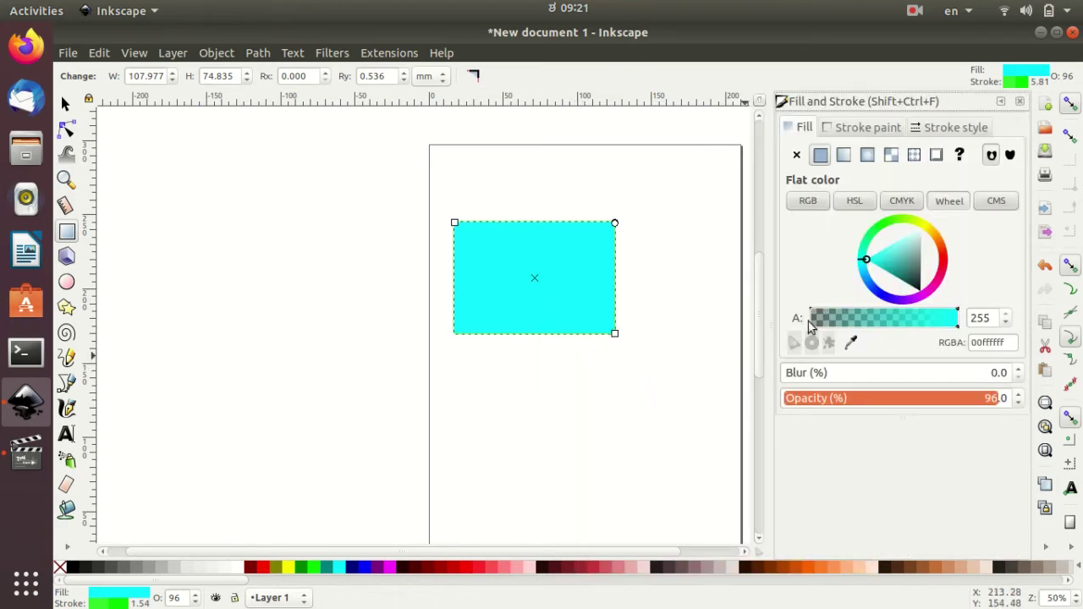
{"action": "left_click", "coordinate": [943, 127]}
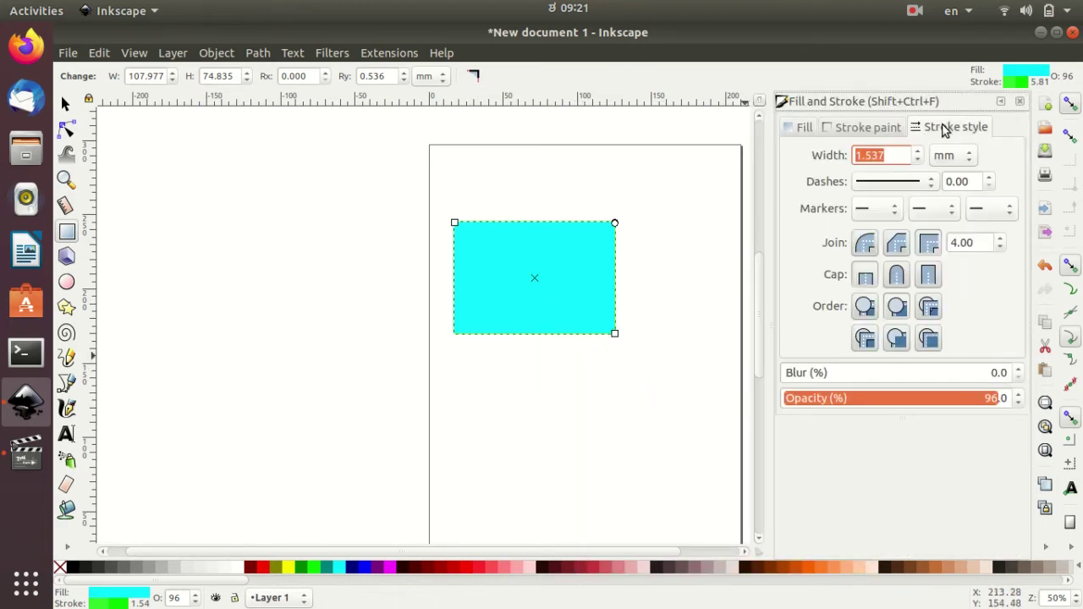
{"action": "left_click", "coordinate": [928, 186]}
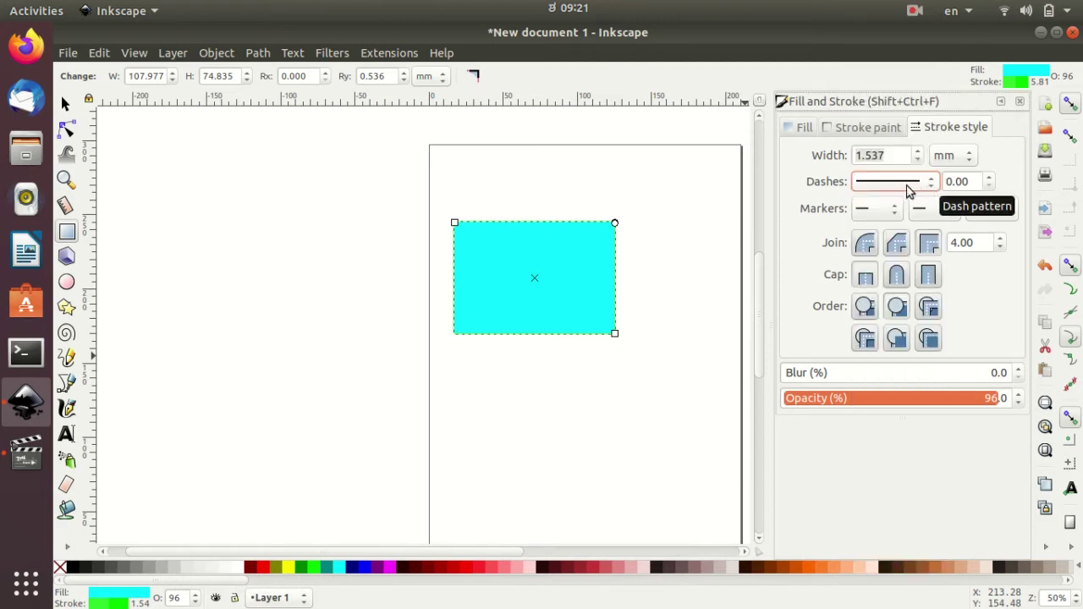
{"action": "left_click", "coordinate": [907, 186]}
{"action": "left_click", "coordinate": [903, 185]}
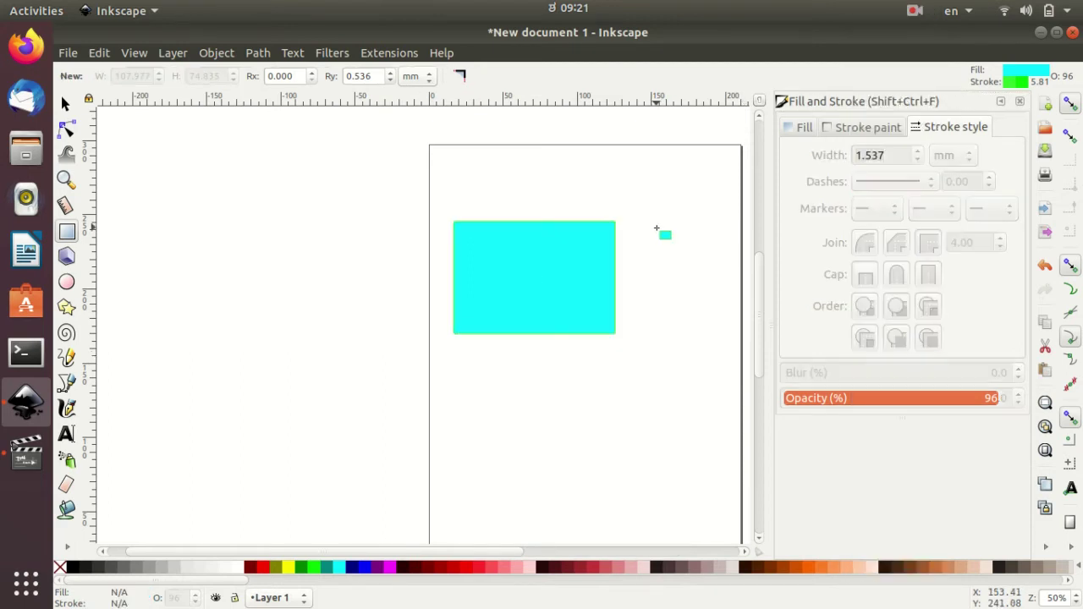
{"action": "left_click", "coordinate": [657, 229]}
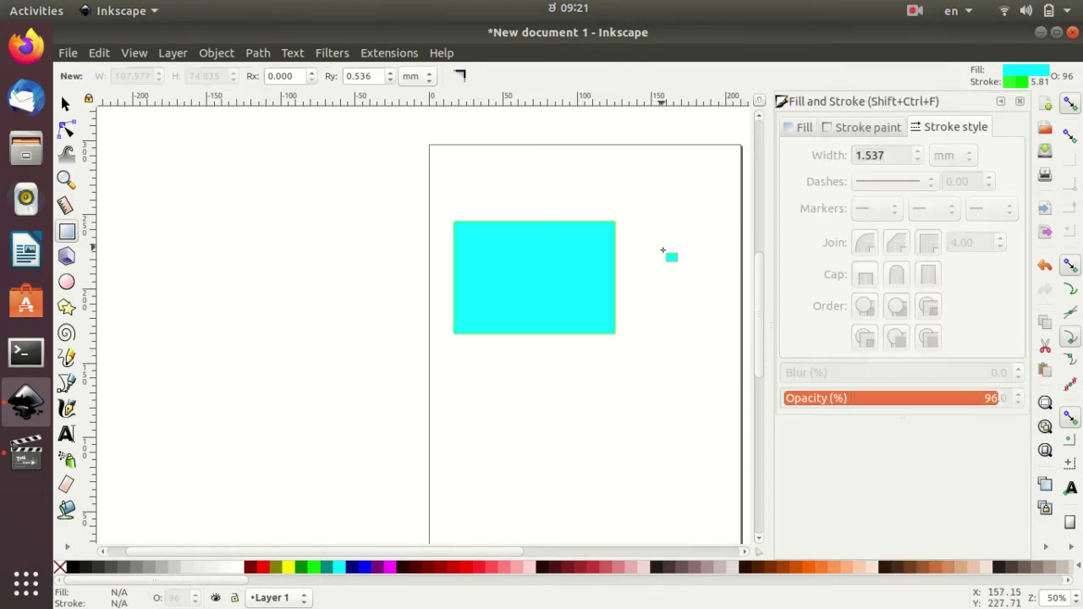
{"action": "left_click", "coordinate": [1020, 101]}
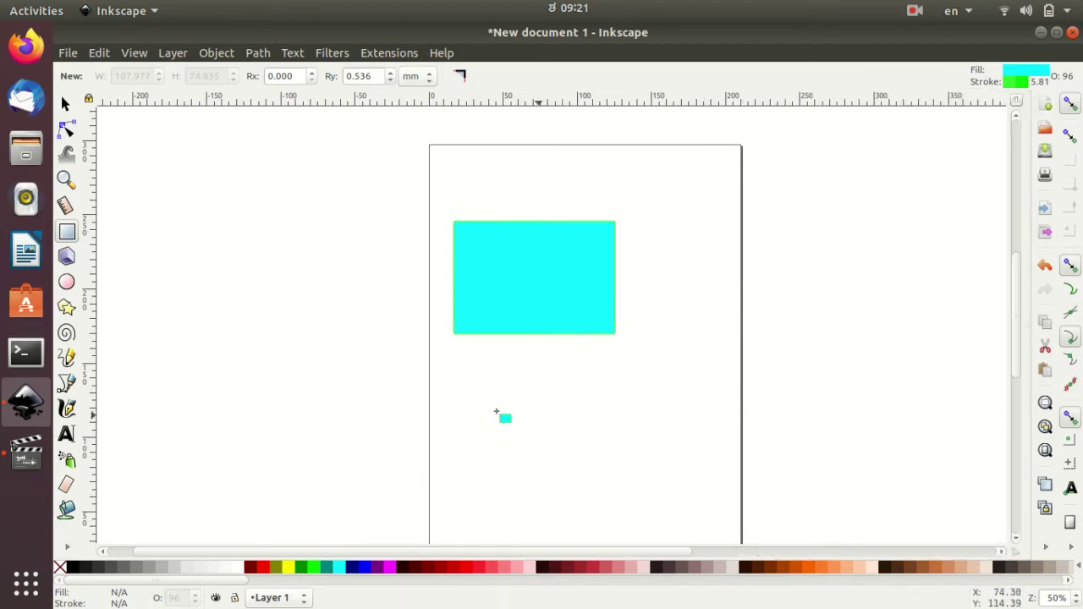
Draw a red ellipse left of the page, a star below the rectangle, and a large spiral.
{"action": "left_click", "coordinate": [67, 282]}
{"action": "left_click_drag", "start_coordinate": [192, 246], "coordinate": [305, 343]}
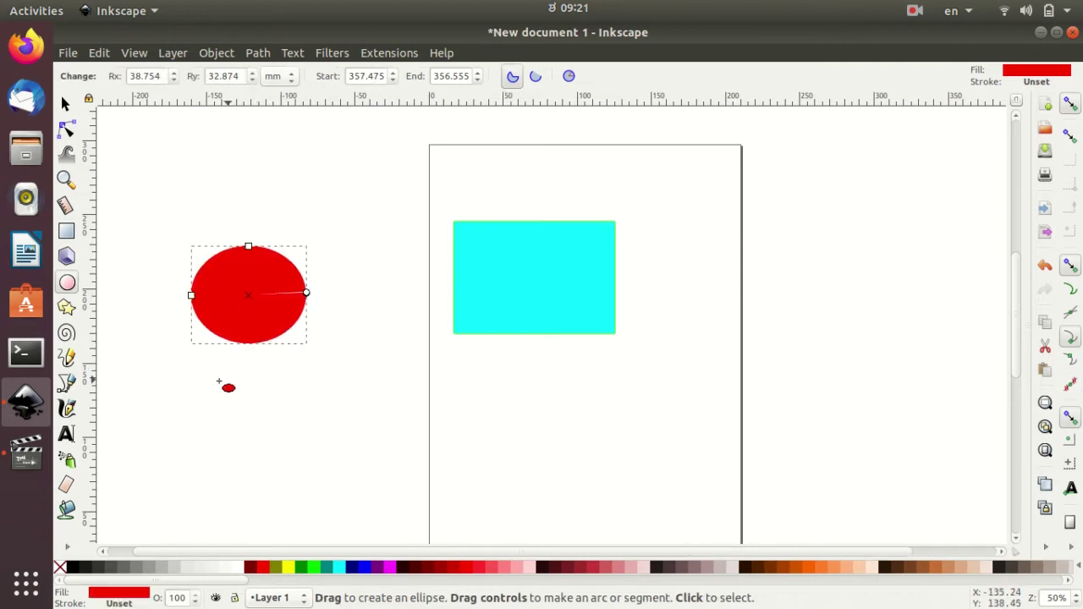
{"action": "left_click", "coordinate": [67, 307]}
{"action": "left_click_drag", "start_coordinate": [517, 414], "coordinate": [579, 456]}
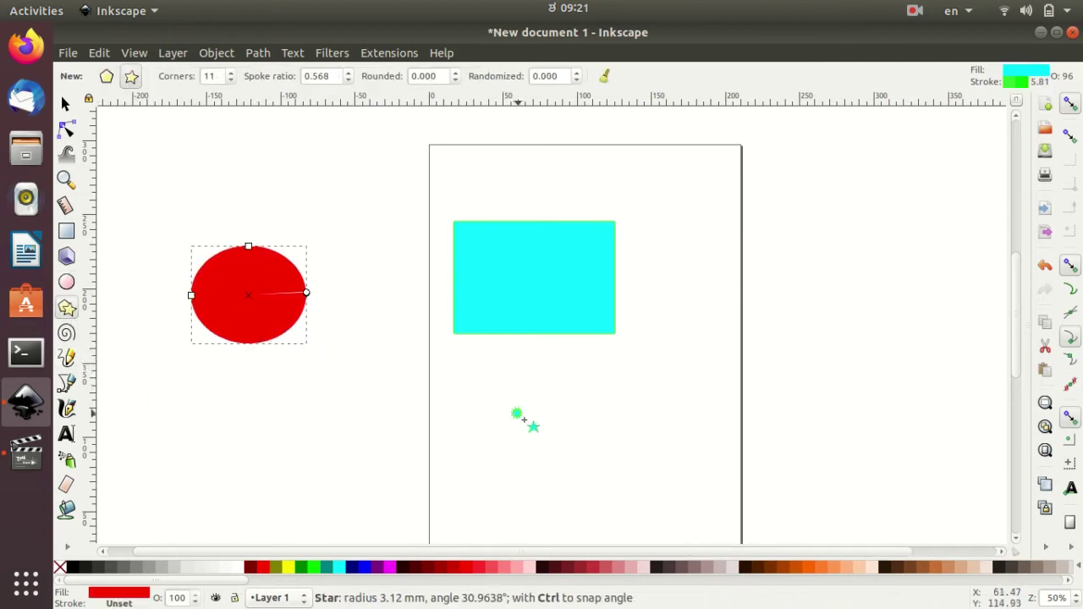
{"action": "left_click", "coordinate": [67, 333]}
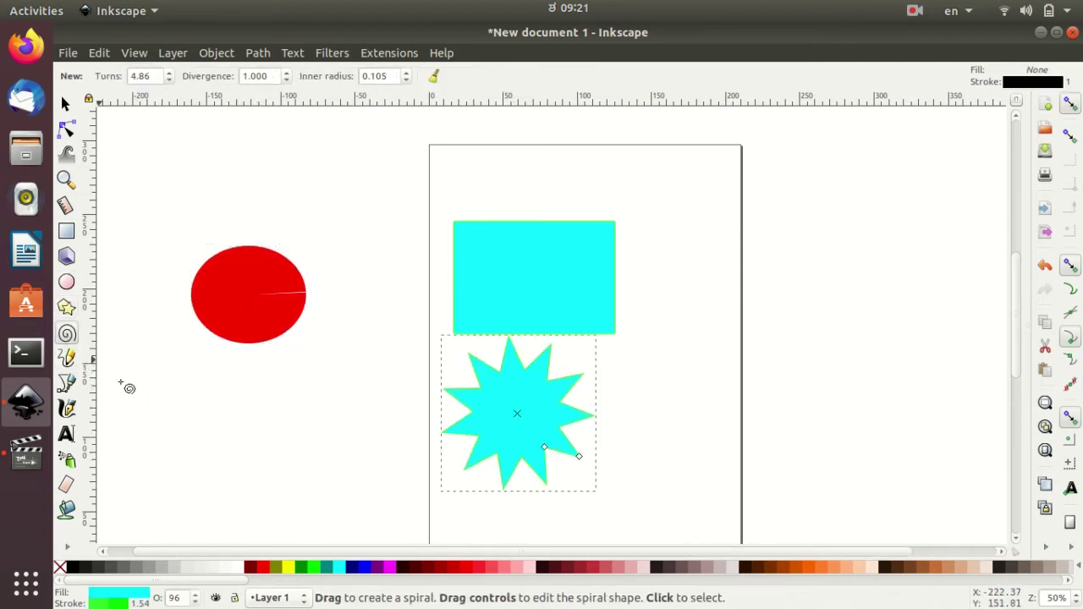
{"action": "left_click_drag", "start_coordinate": [222, 418], "coordinate": [280, 462]}
Fill the star yellow and add small spirals inside the ellipse, at the page edge, and right of the page.
{"action": "left_click", "coordinate": [514, 416]}
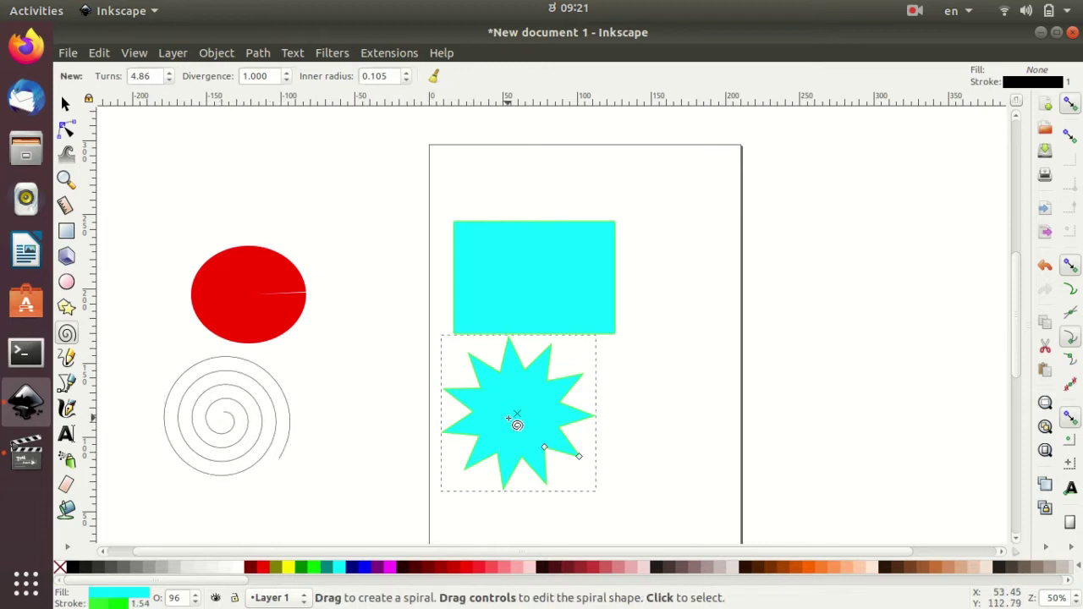
{"action": "left_click", "coordinate": [288, 569]}
{"action": "left_click", "coordinate": [357, 425]}
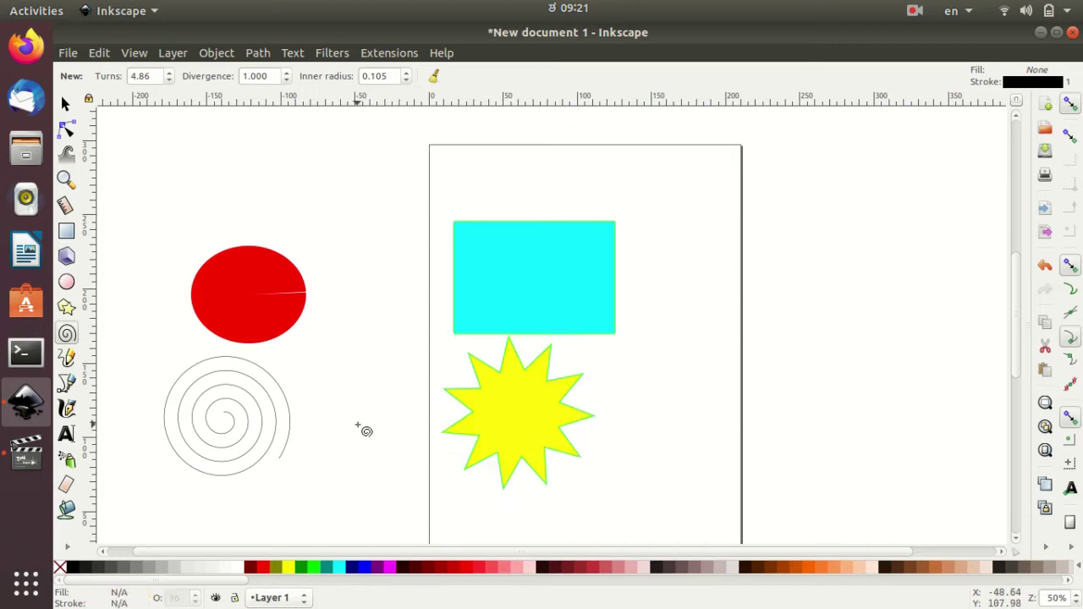
{"action": "left_click_drag", "start_coordinate": [246, 296], "coordinate": [248, 268]}
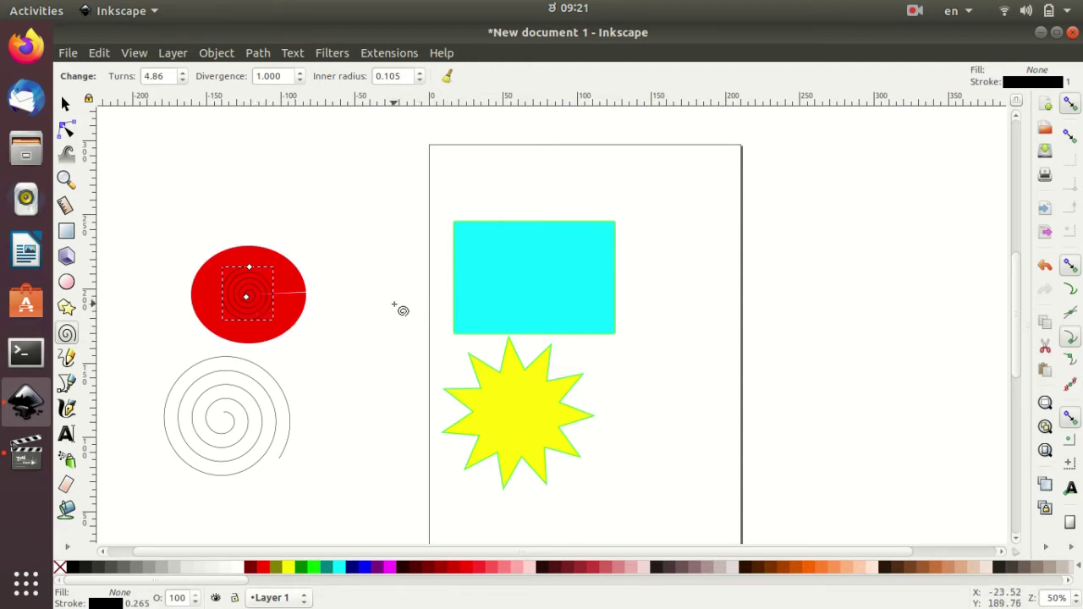
{"action": "left_click_drag", "start_coordinate": [394, 305], "coordinate": [364, 251]}
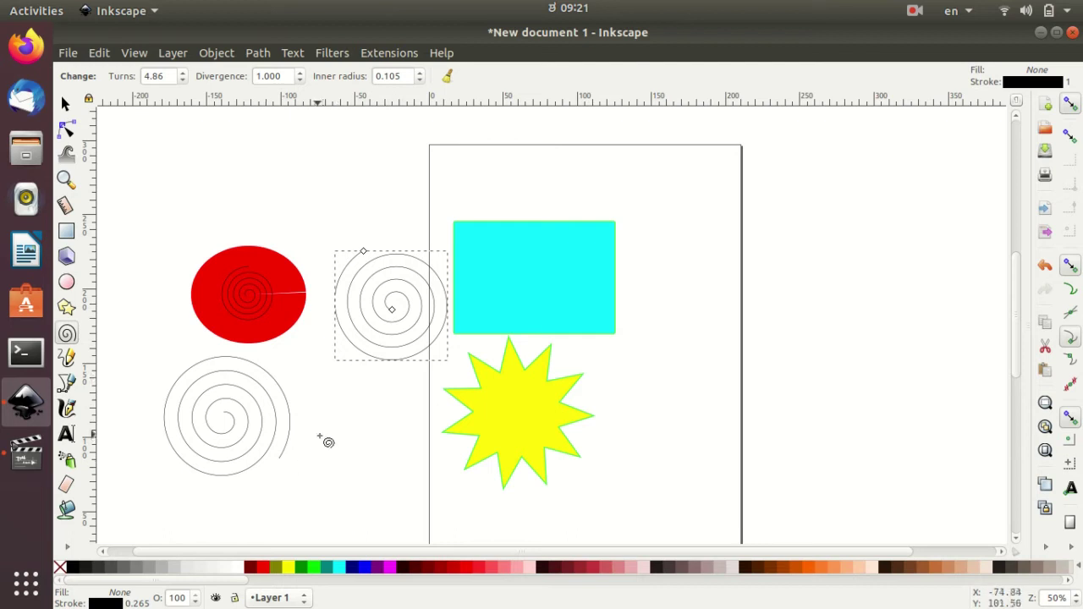
{"action": "left_click_drag", "start_coordinate": [788, 238], "coordinate": [809, 273]}
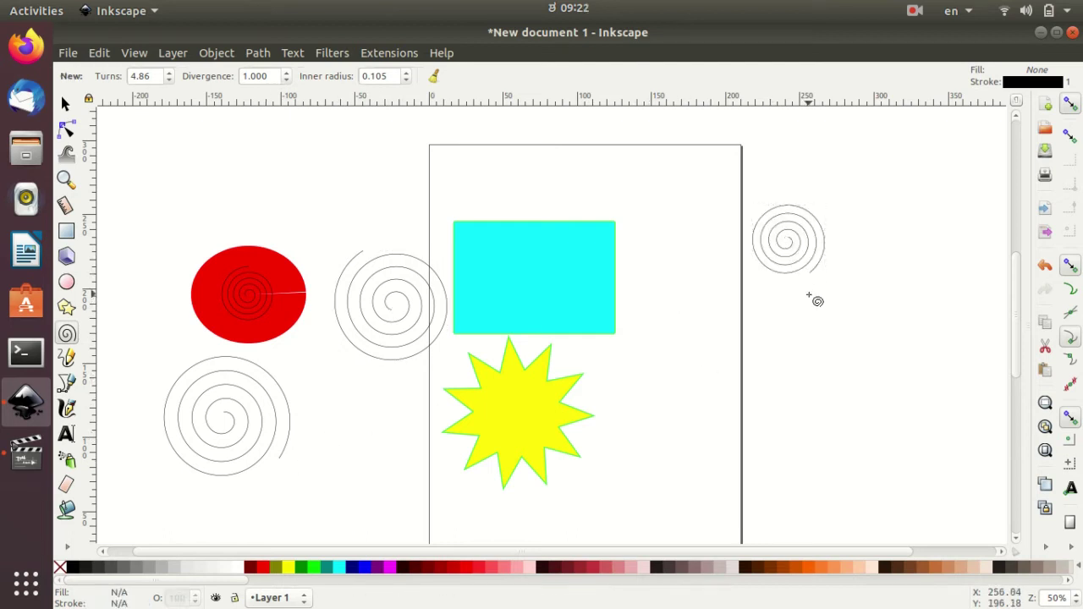
Delete the three small spirals: right of the page, at the left edge, and inside the ellipse.
{"action": "key", "text": "s"}
{"action": "left_click", "coordinate": [793, 256]}
{"action": "key", "text": "Delete"}
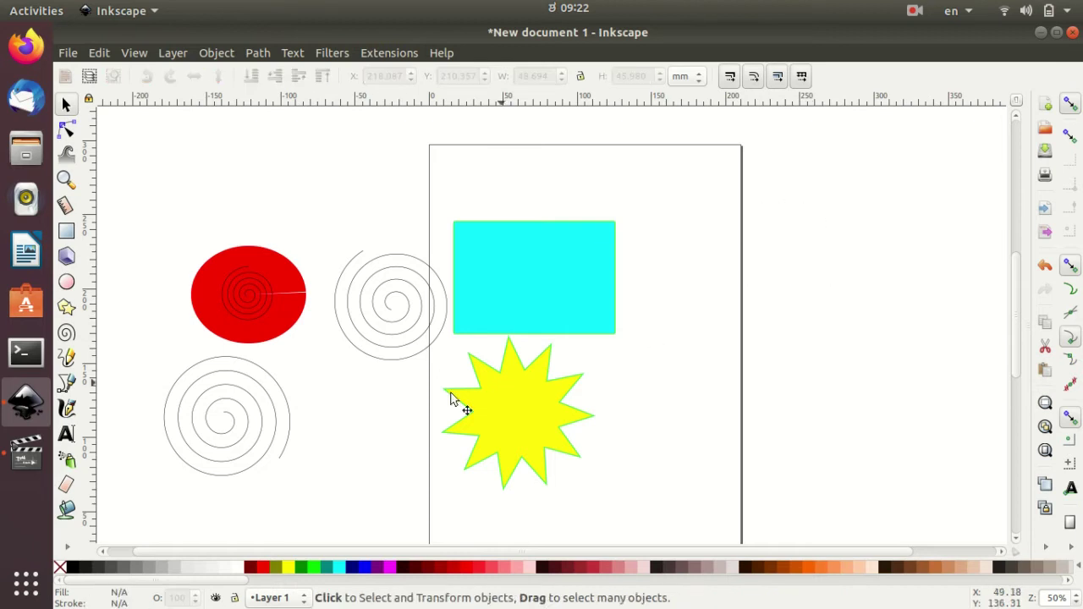
{"action": "left_click", "coordinate": [366, 325]}
{"action": "key", "text": "Delete"}
{"action": "left_click", "coordinate": [270, 301]}
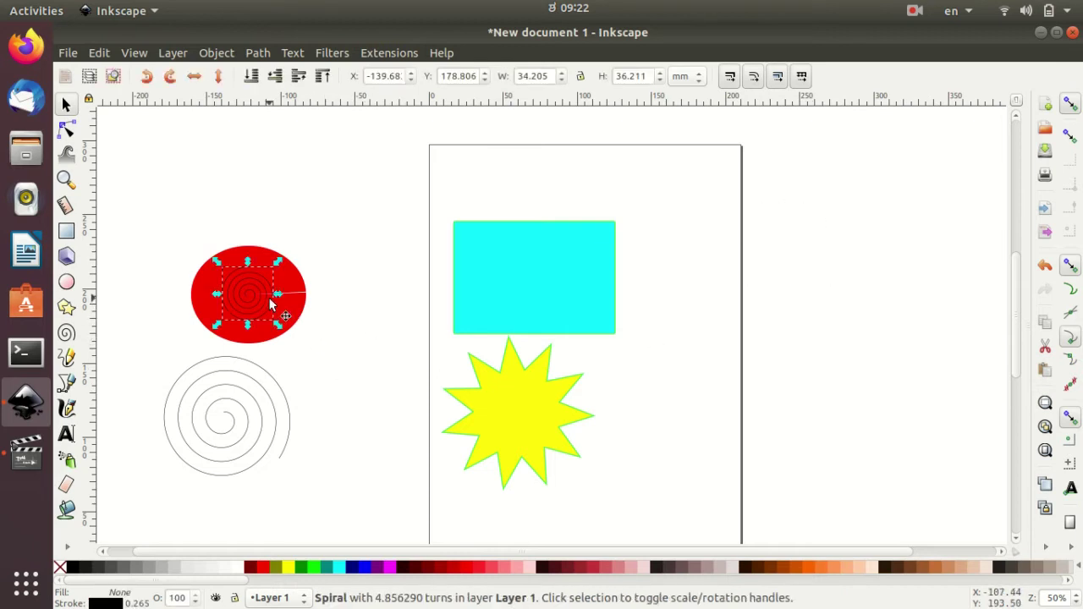
{"action": "key", "text": "Delete"}
Shrink the cyan rectangle, stack the ellipse, star and spiral on it, and colour the spiral blue.
{"action": "left_click", "coordinate": [546, 290]}
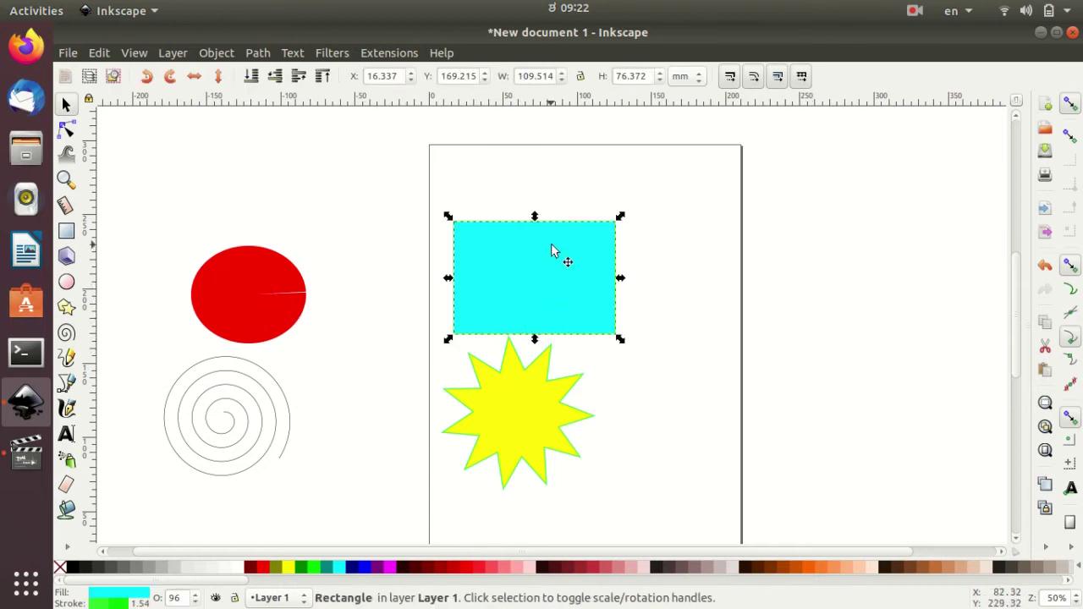
{"action": "left_click_drag", "start_coordinate": [621, 340], "coordinate": [587, 336]}
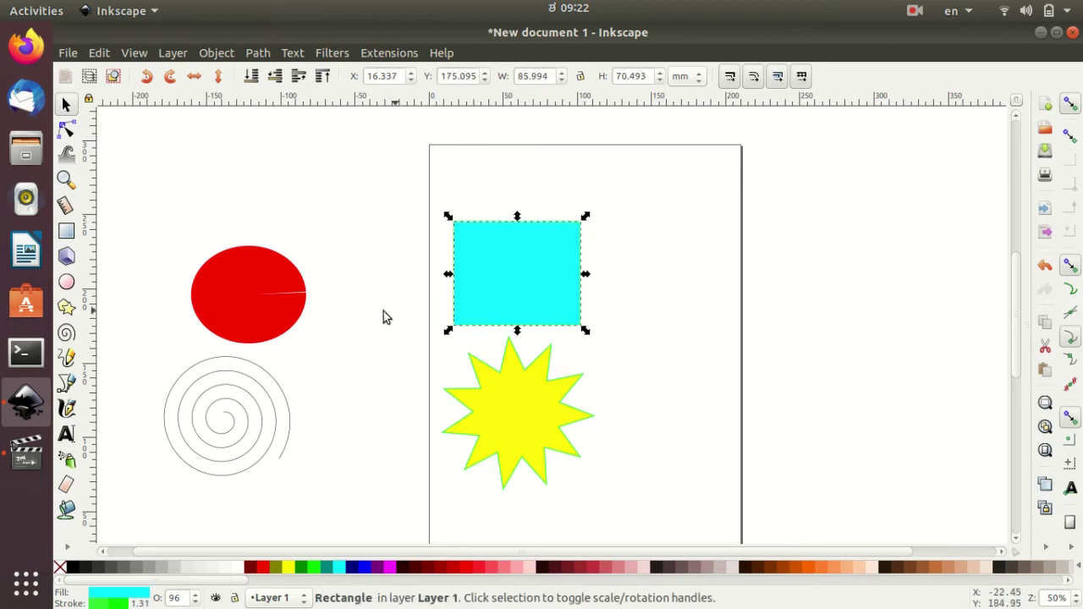
{"action": "left_click_drag", "start_coordinate": [272, 298], "coordinate": [523, 272]}
{"action": "left_click_drag", "start_coordinate": [531, 411], "coordinate": [532, 279]}
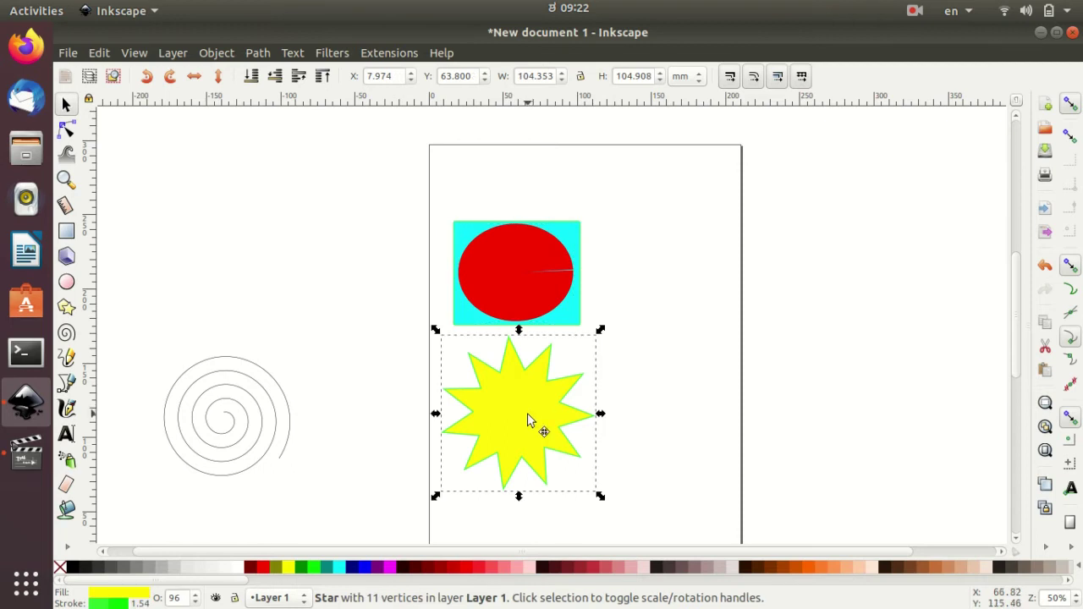
{"action": "left_click_drag", "start_coordinate": [234, 415], "coordinate": [526, 274]}
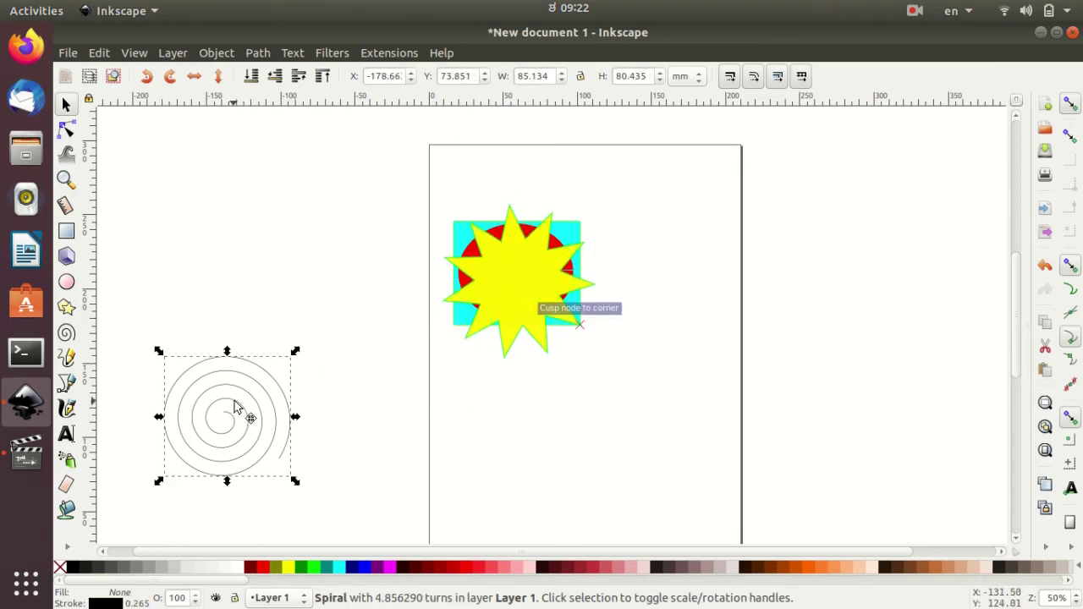
{"action": "left_click", "coordinate": [367, 570]}
{"action": "left_click", "coordinate": [532, 456]}
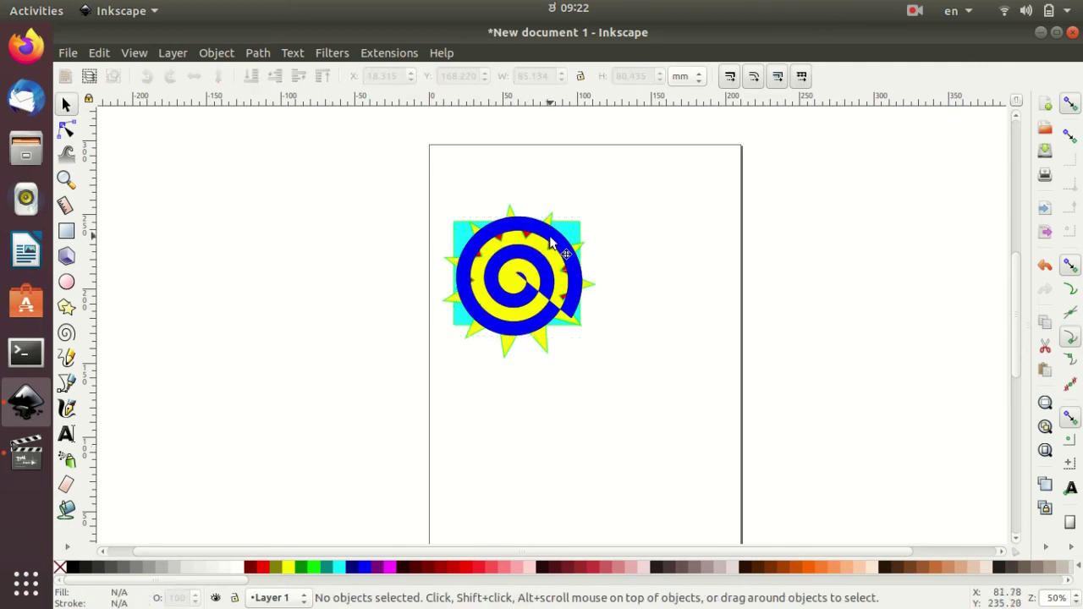
Move the blue spiral and star off-page left, and put the rectangle under the red ellipse at the page bottom.
{"action": "left_click_drag", "start_coordinate": [550, 243], "coordinate": [286, 190]}
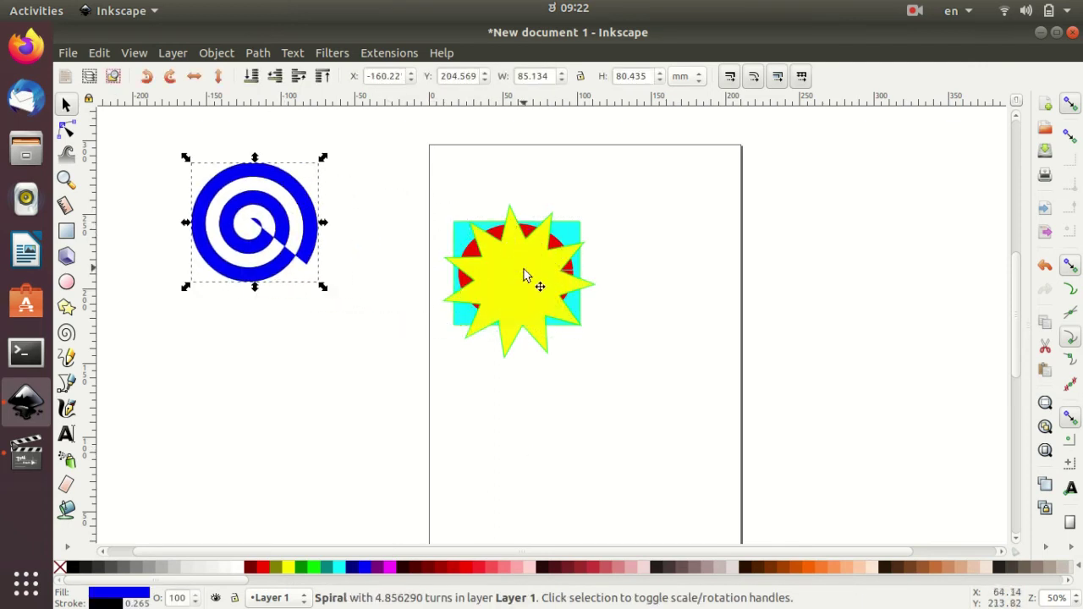
{"action": "mouse_move", "coordinate": [527, 279]}
{"action": "left_mouse_down"}
{"action": "mouse_move", "coordinate": [277, 350]}
{"action": "mouse_move", "coordinate": [248, 374]}
{"action": "left_mouse_up"}
{"action": "left_click_drag", "start_coordinate": [505, 275], "coordinate": [598, 457]}
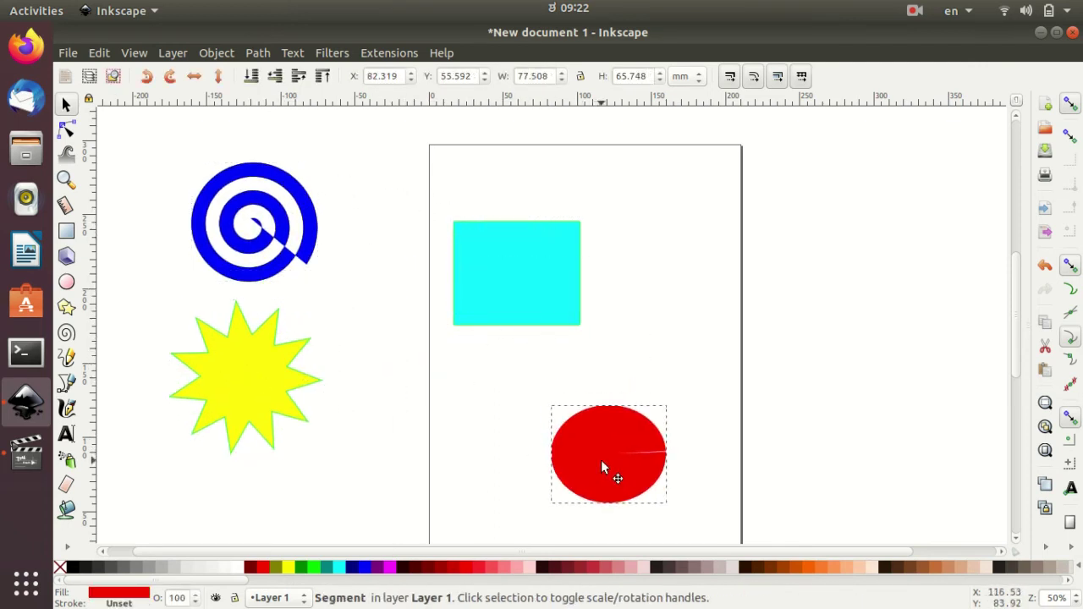
{"action": "left_click_drag", "start_coordinate": [527, 290], "coordinate": [618, 451]}
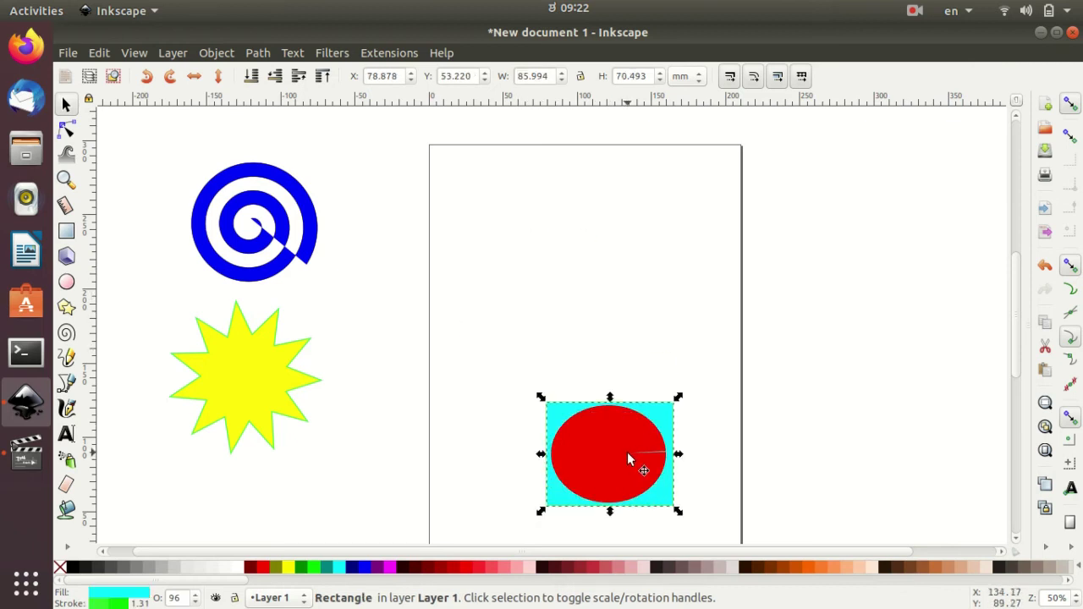
{"action": "left_click", "coordinate": [682, 285]}
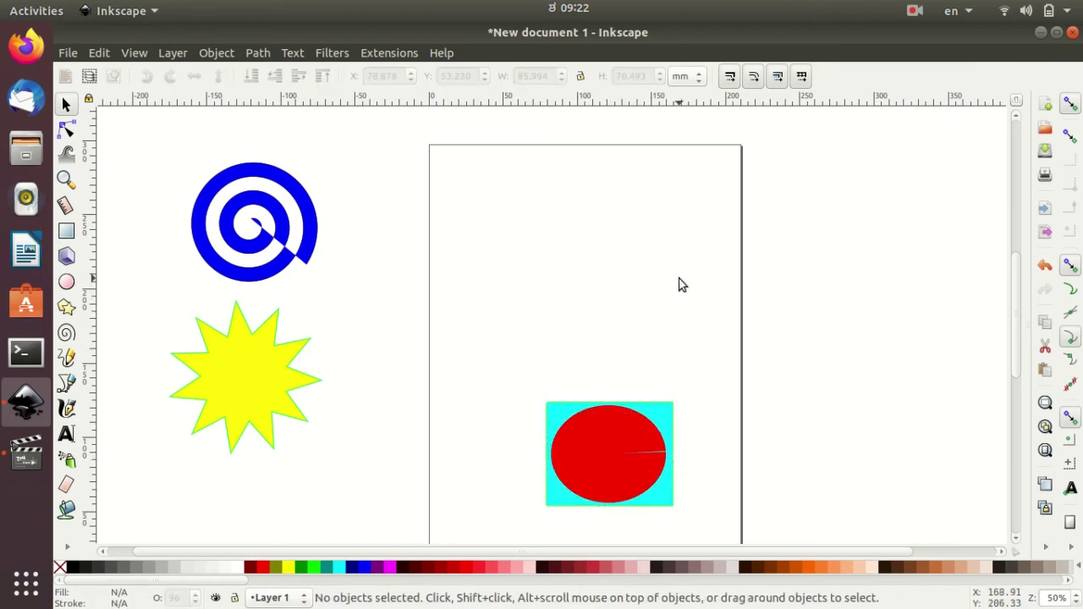
{"action": "left_click", "coordinate": [662, 424]}
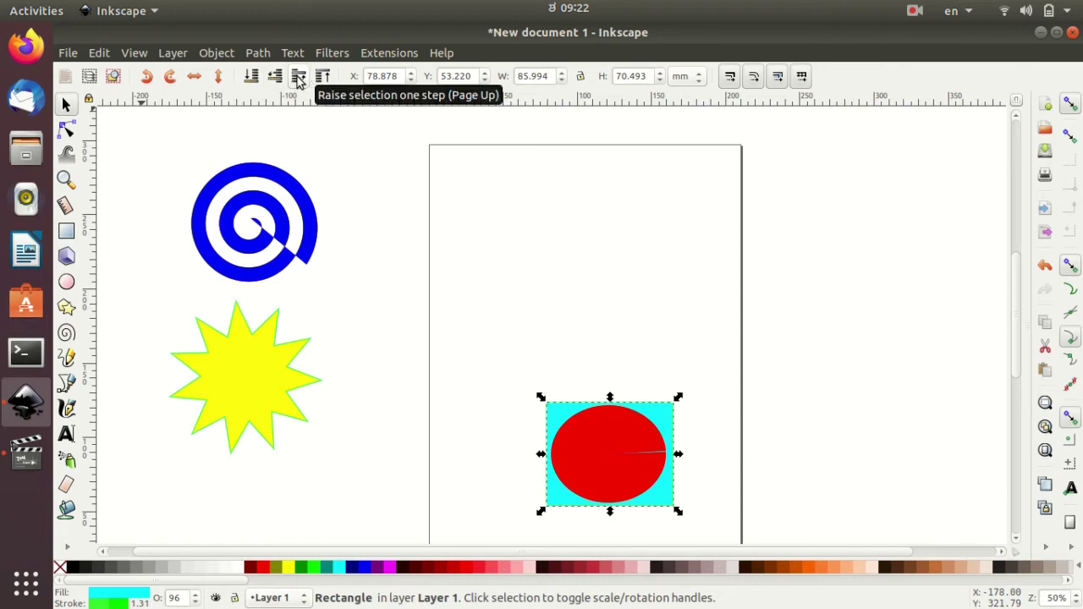
Raise the cyan rectangle one level above the red ellipse, and lower the blue spiral beneath the yellow star.
{"action": "left_click", "coordinate": [298, 77]}
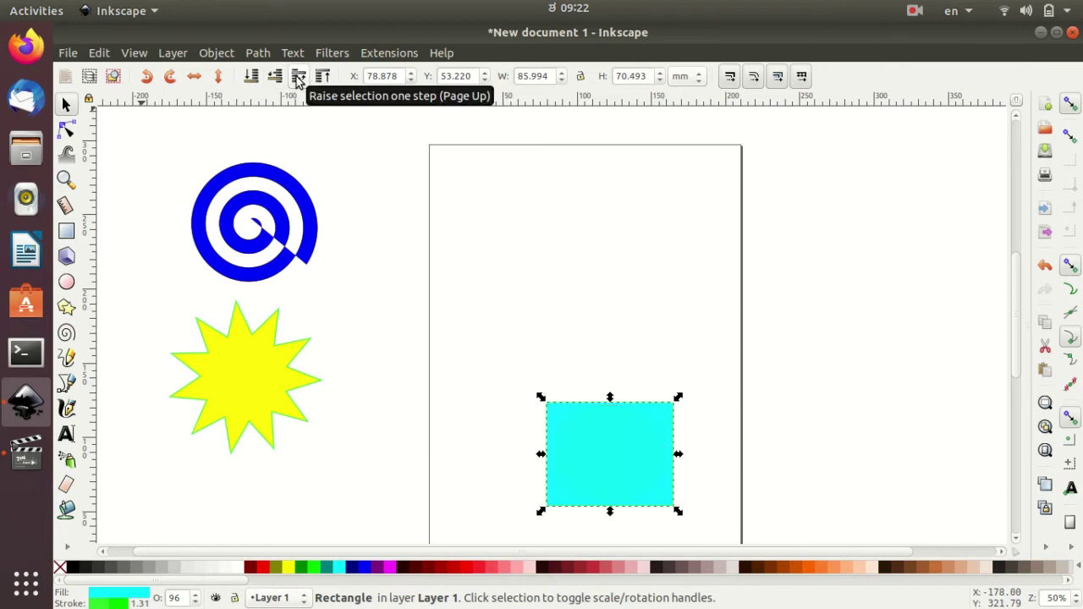
{"action": "left_click_drag", "start_coordinate": [598, 465], "coordinate": [615, 398]}
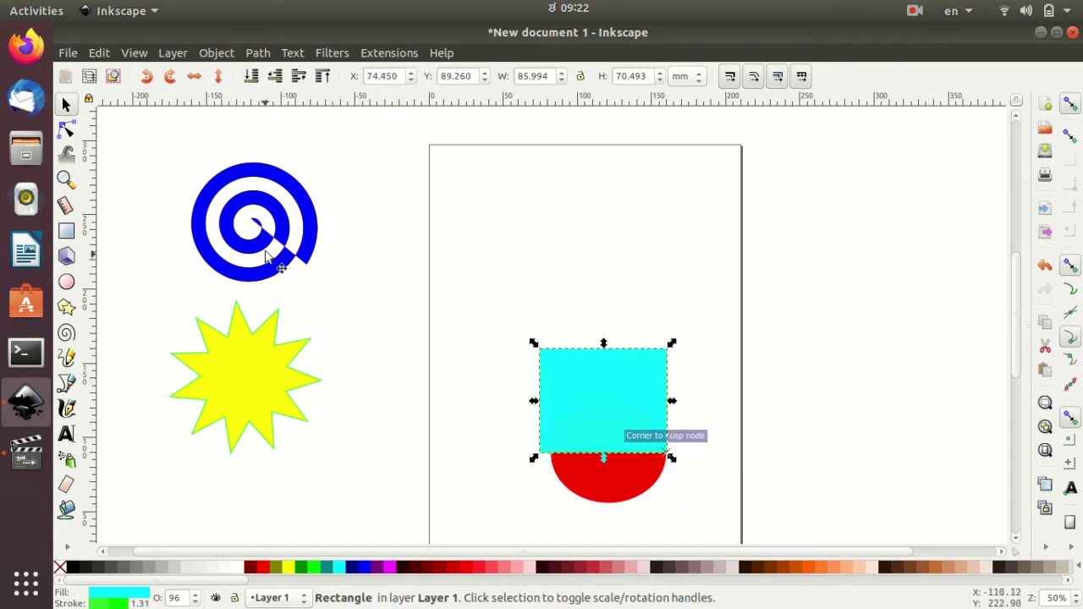
{"action": "left_click_drag", "start_coordinate": [273, 267], "coordinate": [273, 369]}
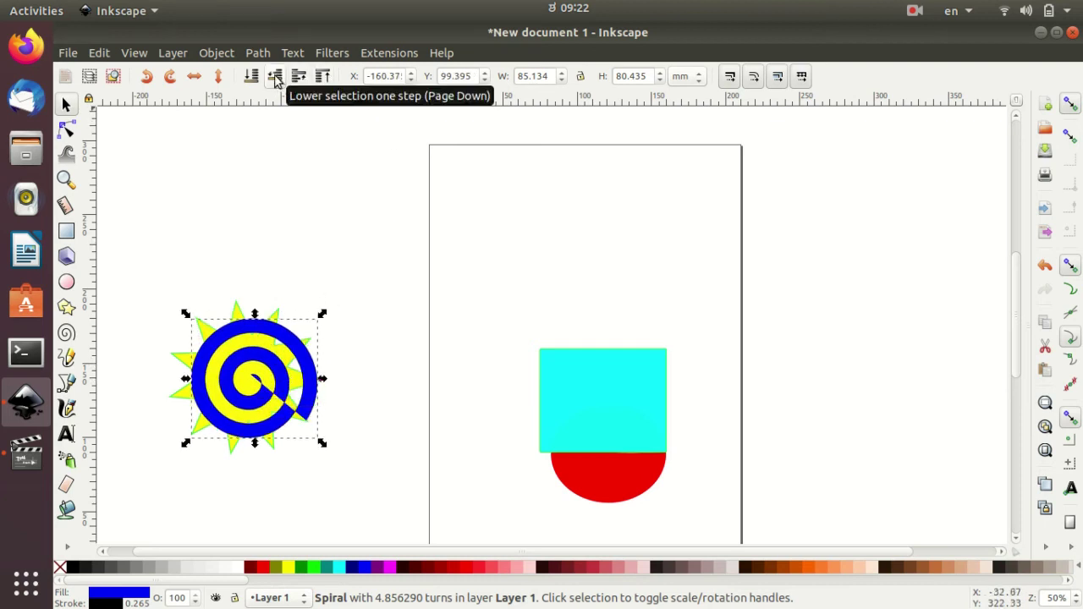
{"action": "left_click", "coordinate": [275, 79]}
{"action": "left_click", "coordinate": [355, 317]}
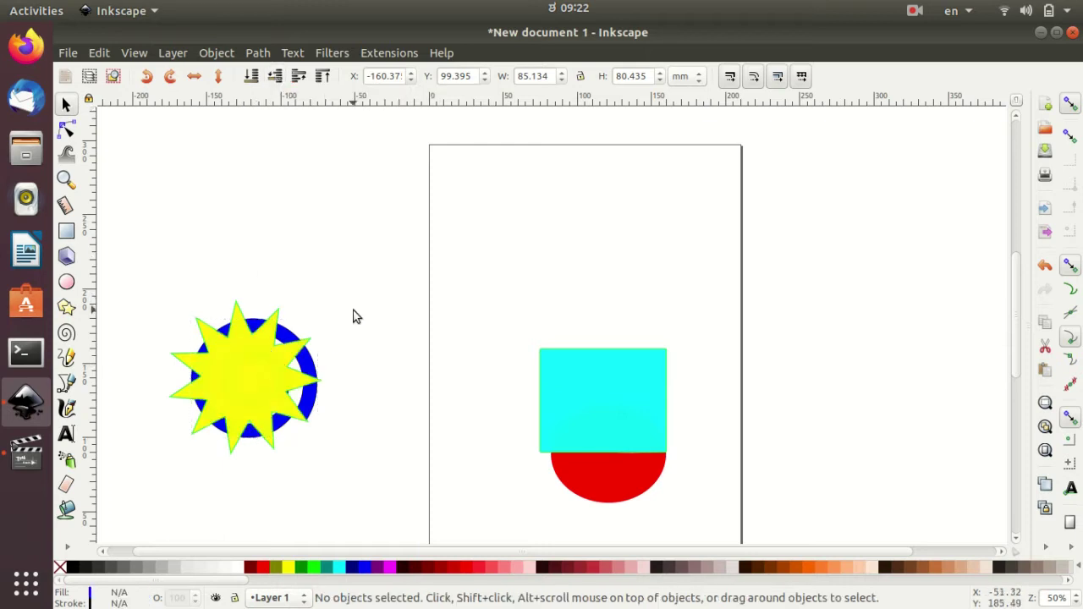
{"action": "mouse_move", "coordinate": [265, 374]}
{"action": "left_mouse_down"}
{"action": "mouse_move", "coordinate": [281, 343]}
{"action": "mouse_move", "coordinate": [273, 350]}
{"action": "mouse_move", "coordinate": [284, 228]}
{"action": "left_mouse_up"}
Move the rectangle and red shape up, narrow the red shape, and tuck it under the rectangle.
{"action": "left_click", "coordinate": [392, 185]}
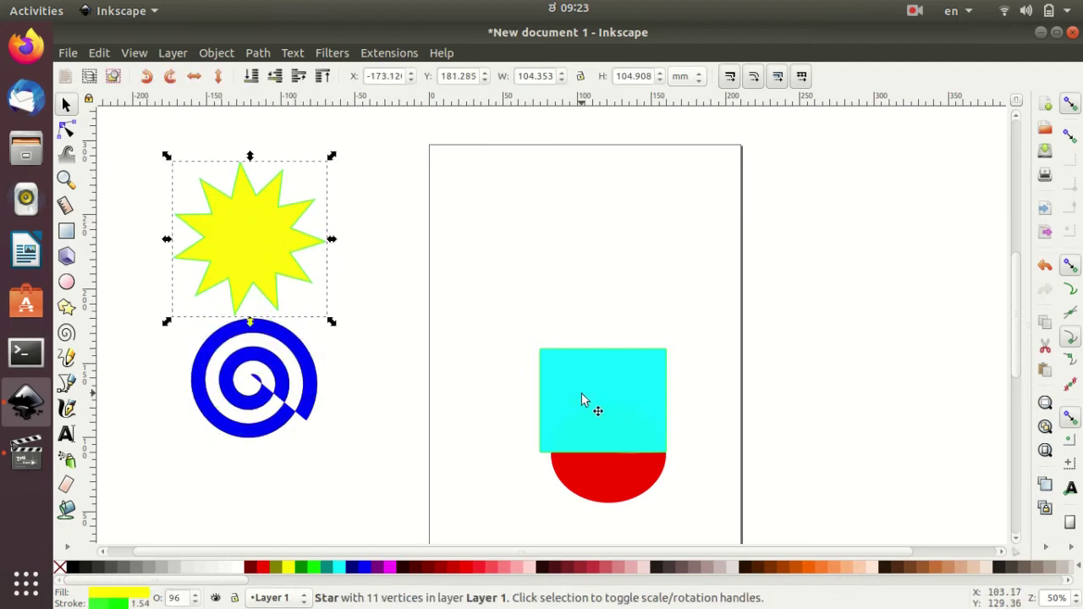
{"action": "left_click_drag", "start_coordinate": [582, 392], "coordinate": [498, 264]}
{"action": "left_click_drag", "start_coordinate": [631, 434], "coordinate": [523, 322]}
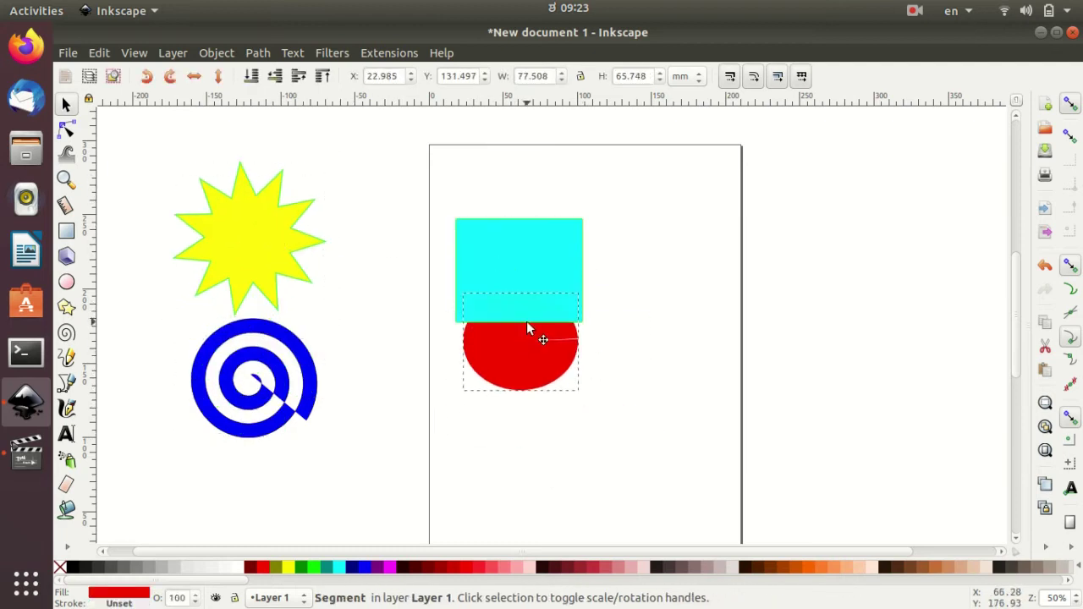
{"action": "left_click", "coordinate": [593, 350]}
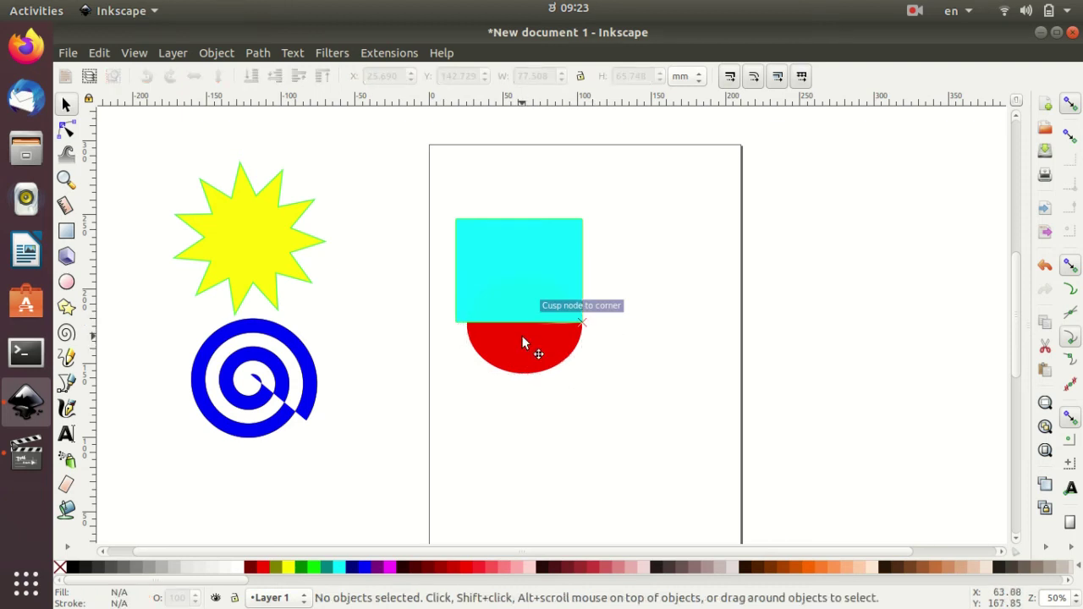
{"action": "left_click_drag", "start_coordinate": [520, 335], "coordinate": [516, 334]}
{"action": "left_click", "coordinate": [637, 349]}
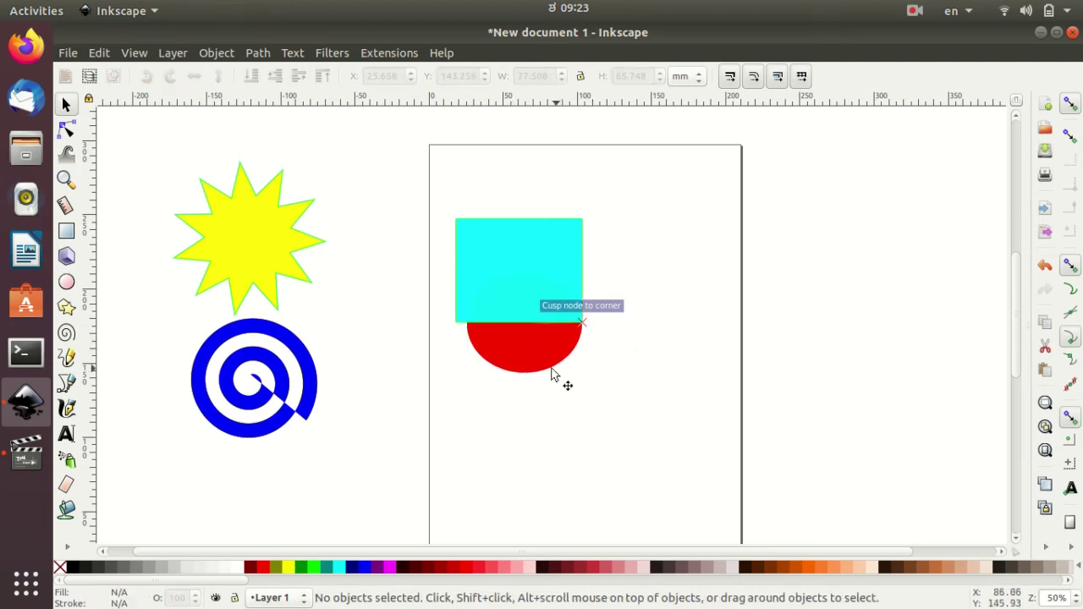
{"action": "left_click_drag", "start_coordinate": [501, 372], "coordinate": [520, 377]}
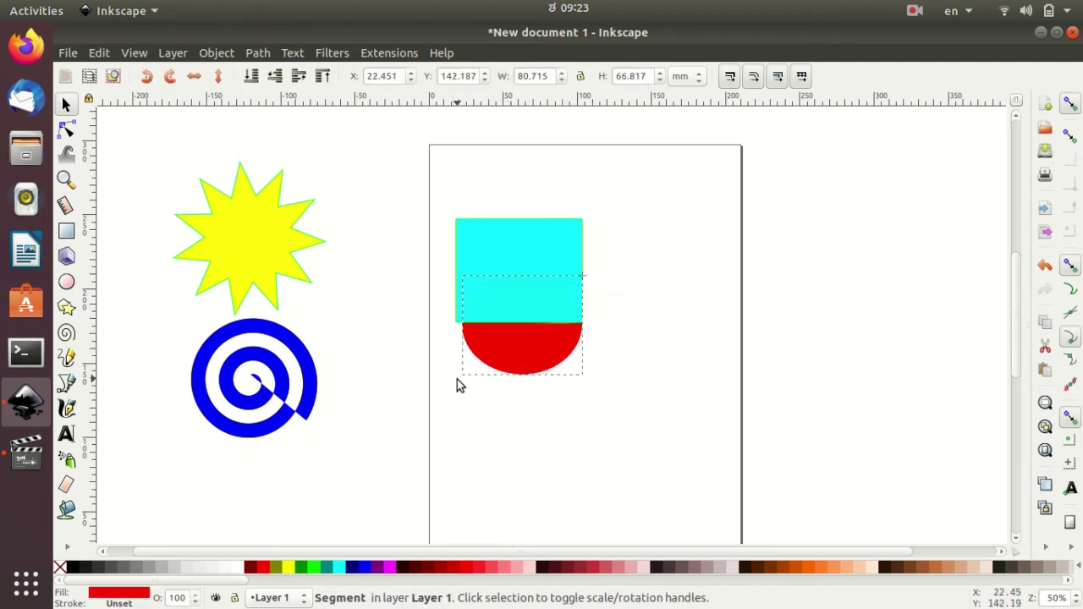
{"action": "key", "text": "ctrl+z"}
{"action": "key", "text": "ctrl+shift+z"}
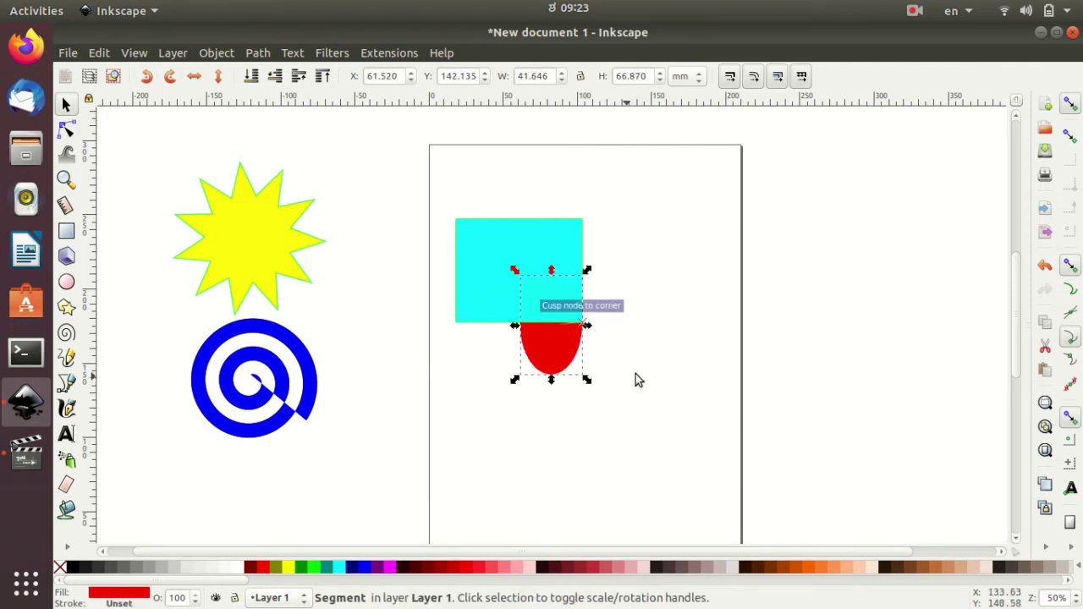
{"action": "left_click", "coordinate": [636, 377]}
{"action": "left_click_drag", "start_coordinate": [536, 340], "coordinate": [501, 344]}
{"action": "left_click", "coordinate": [713, 401]}
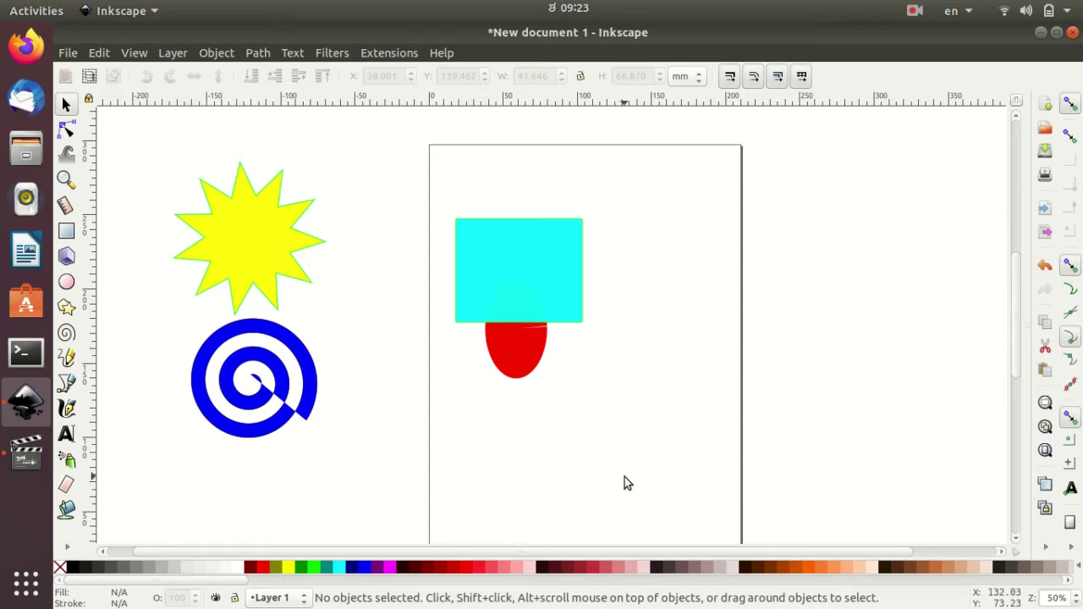
Paste a cyan rectangle copy right of the page and duplicate another below the red ellipse.
{"action": "left_click", "coordinate": [544, 301]}
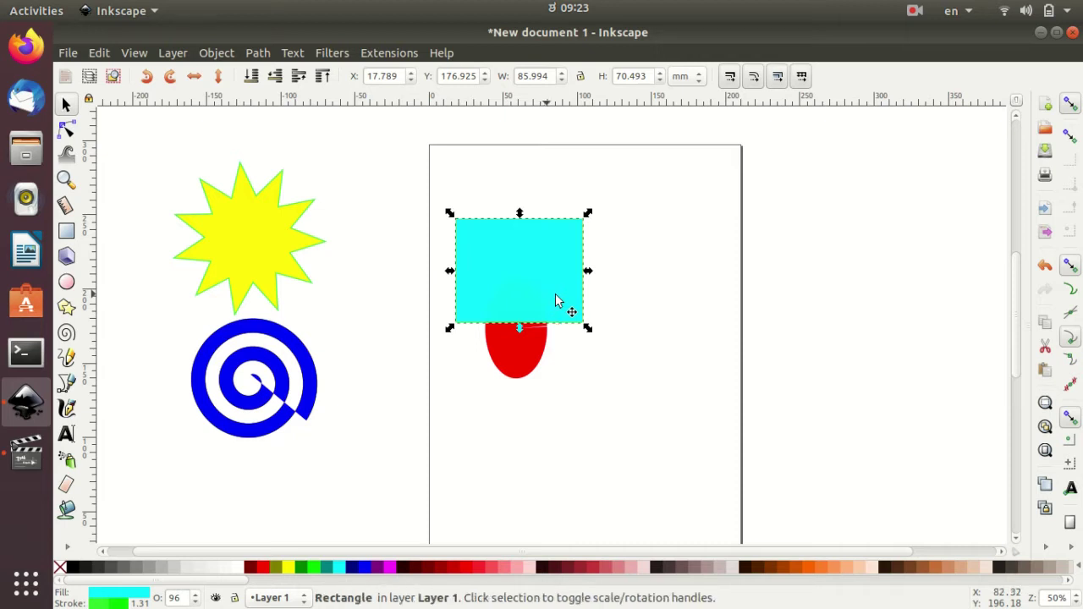
{"action": "key", "text": "ctrl+v"}
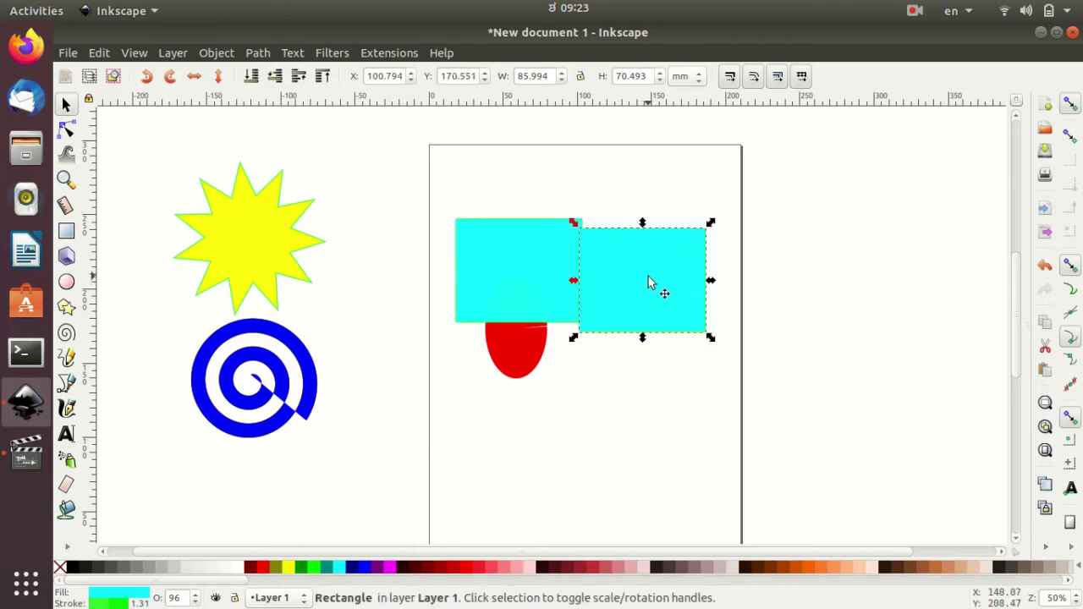
{"action": "left_click_drag", "start_coordinate": [652, 284], "coordinate": [854, 264]}
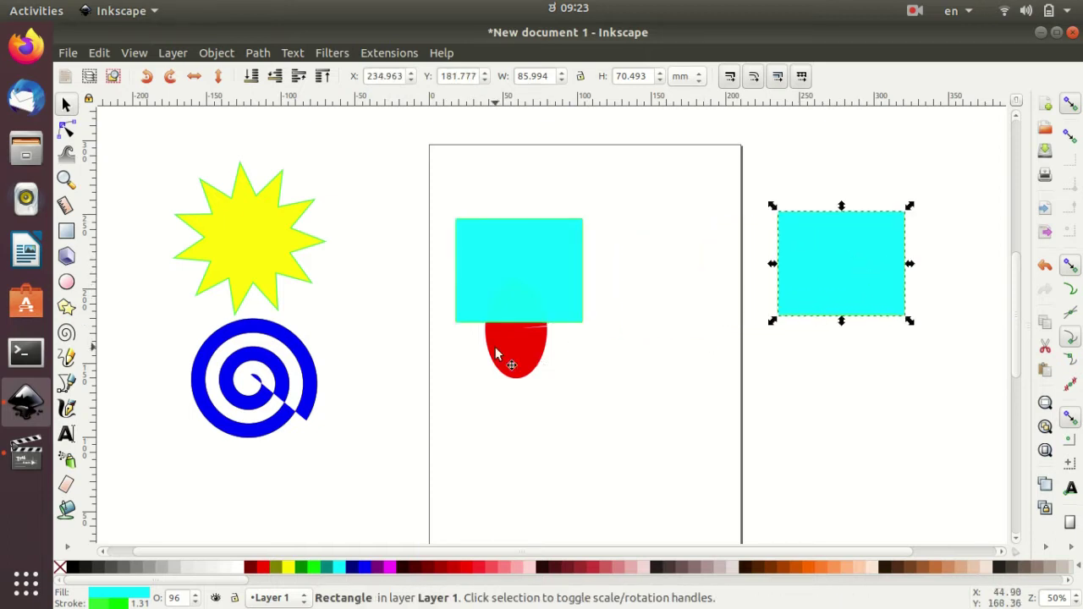
{"action": "left_click", "coordinate": [537, 298]}
{"action": "key", "text": "ctrl+d"}
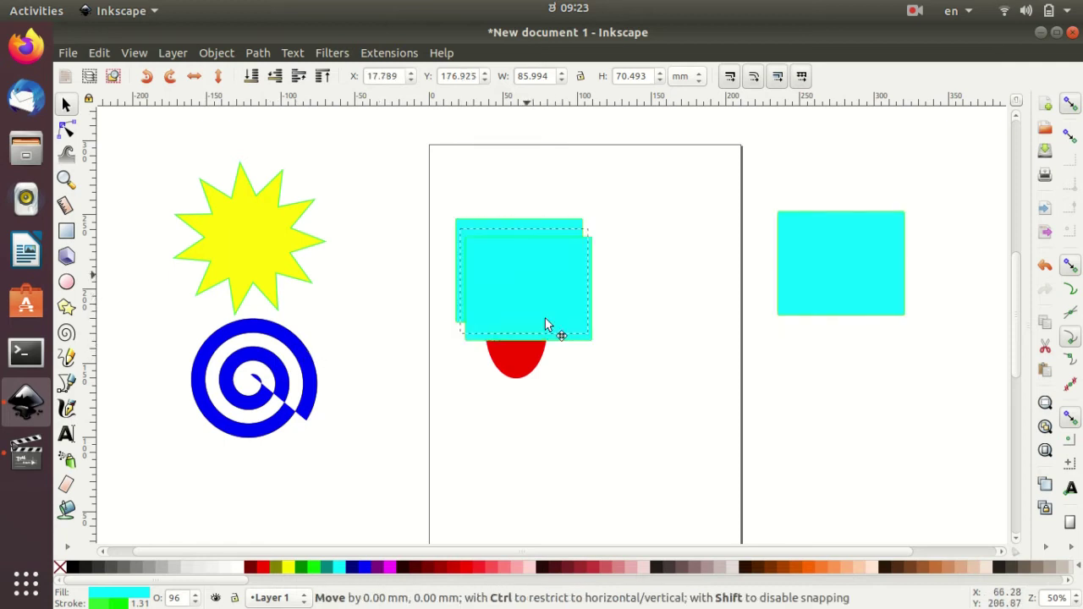
{"action": "left_click_drag", "start_coordinate": [539, 303], "coordinate": [539, 476]}
Duplicate the yellow star onto the page's right side and the blue spiral right of the page.
{"action": "left_click", "coordinate": [261, 229]}
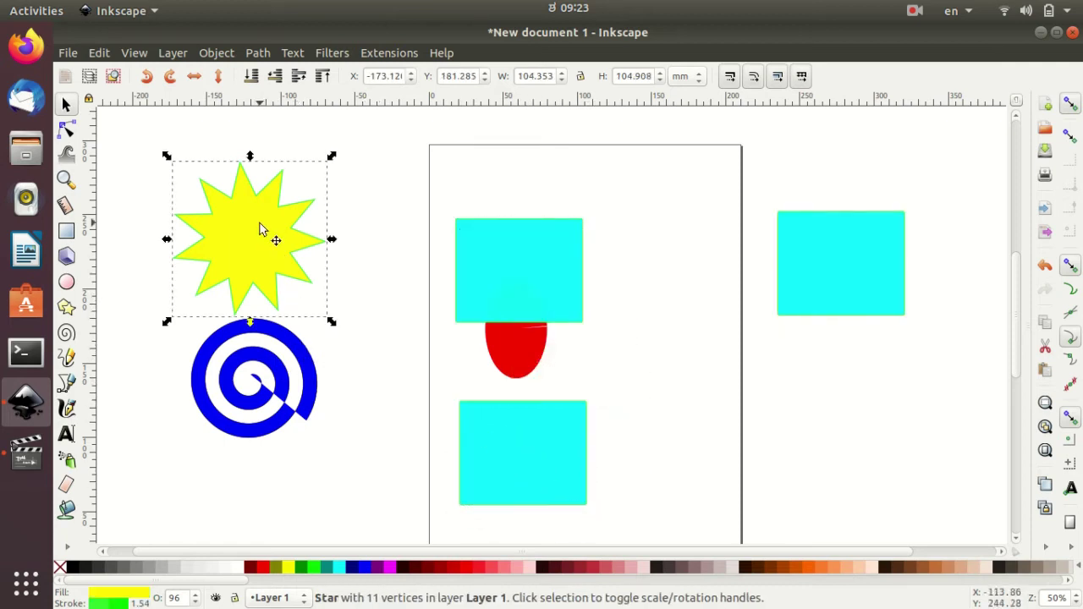
{"action": "key", "text": "ctrl+d"}
{"action": "mouse_move", "coordinate": [254, 247]}
{"action": "left_mouse_down"}
{"action": "mouse_move", "coordinate": [669, 260]}
{"action": "mouse_move", "coordinate": [657, 253]}
{"action": "left_mouse_up"}
{"action": "left_click", "coordinate": [222, 390]}
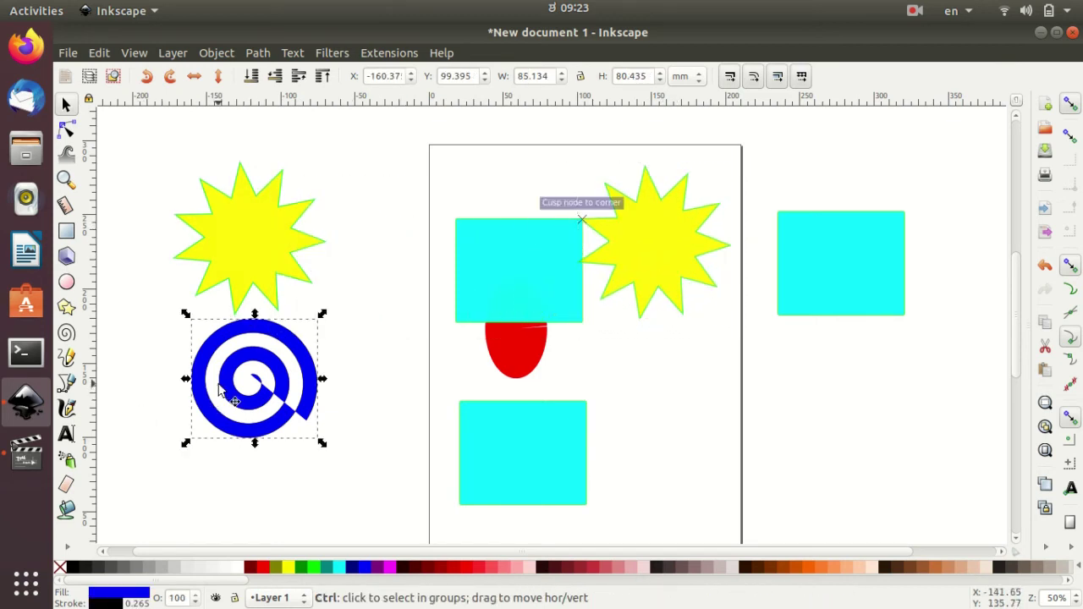
{"action": "key", "text": "ctrl+d"}
{"action": "mouse_move", "coordinate": [220, 387]}
{"action": "left_mouse_down"}
{"action": "mouse_move", "coordinate": [322, 449]}
{"action": "mouse_move", "coordinate": [868, 447]}
{"action": "mouse_move", "coordinate": [832, 427]}
{"action": "left_mouse_up"}
Duplicate the red ellipse and place the copy on the lower cyan rectangle.
{"action": "left_click", "coordinate": [653, 274]}
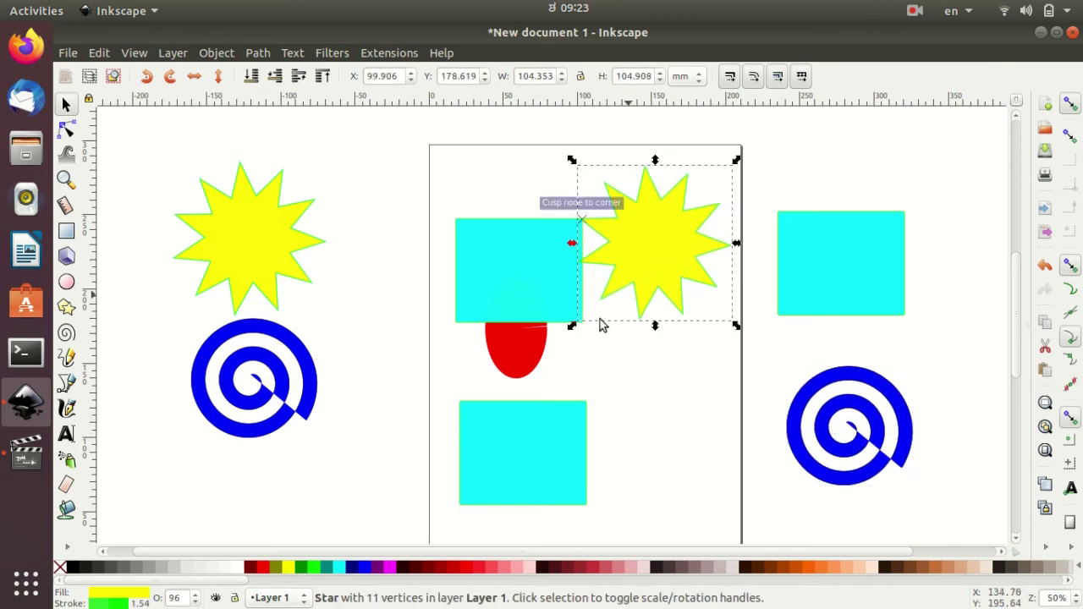
{"action": "left_click", "coordinate": [505, 347]}
{"action": "key", "text": "ctrl+d"}
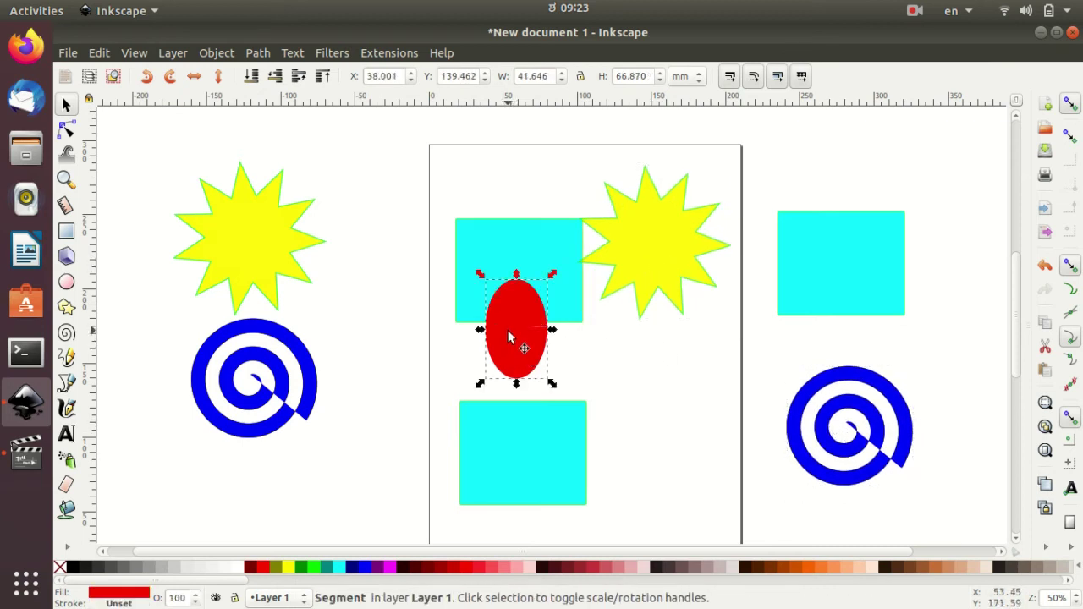
{"action": "mouse_move", "coordinate": [508, 331]}
{"action": "left_mouse_down"}
{"action": "mouse_move", "coordinate": [639, 421]}
{"action": "mouse_move", "coordinate": [676, 471]}
{"action": "mouse_move", "coordinate": [532, 466]}
{"action": "left_mouse_up"}
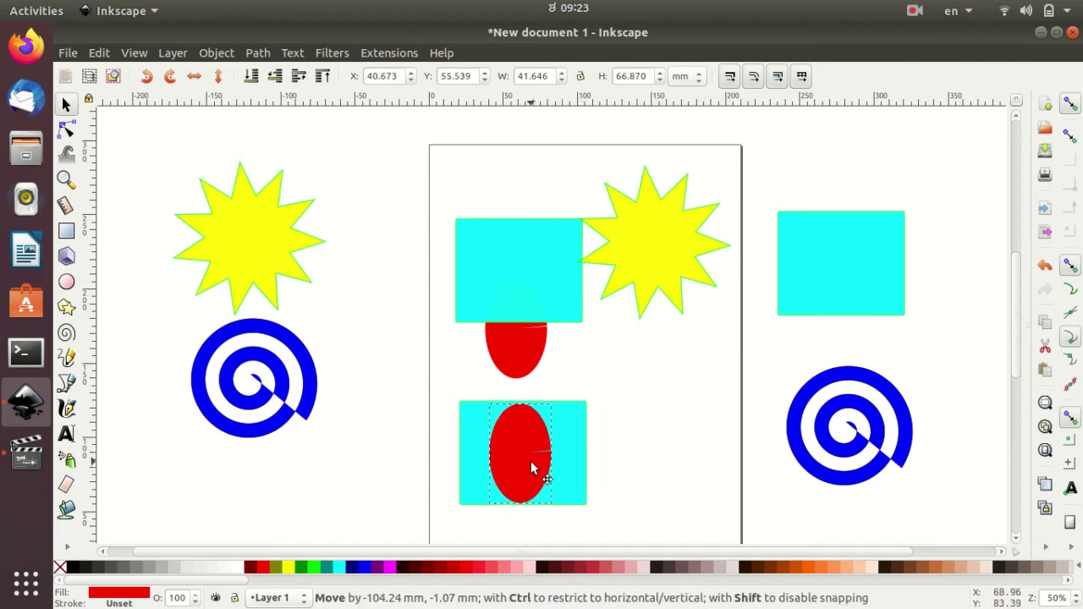
{"action": "left_click", "coordinate": [660, 421]}
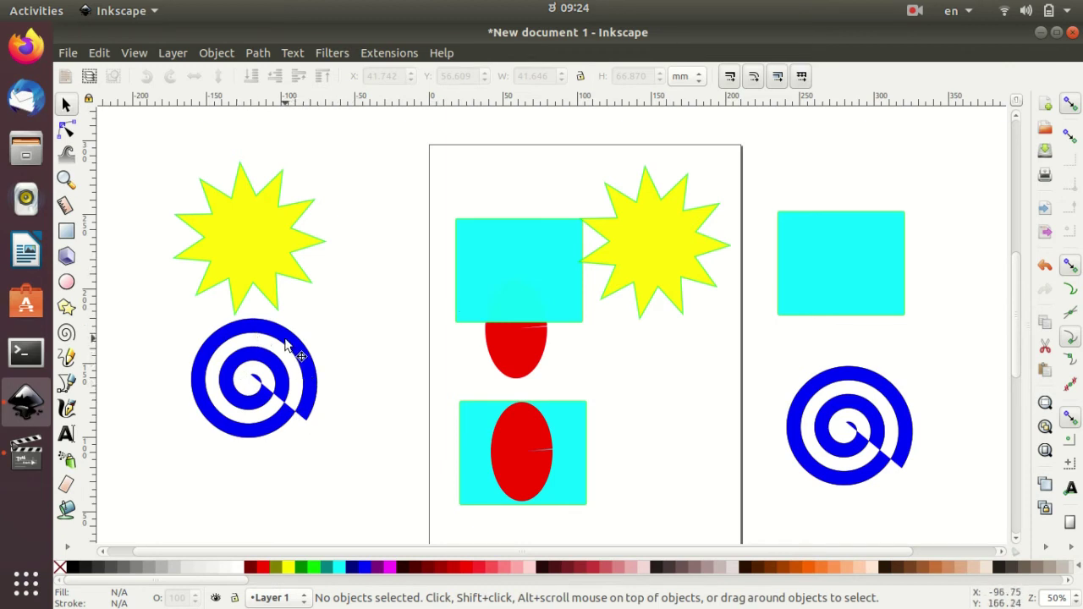
Nudge the left spiral down and the left star right, then select the page and off-page copies.
{"action": "left_click_drag", "start_coordinate": [286, 345], "coordinate": [275, 385]}
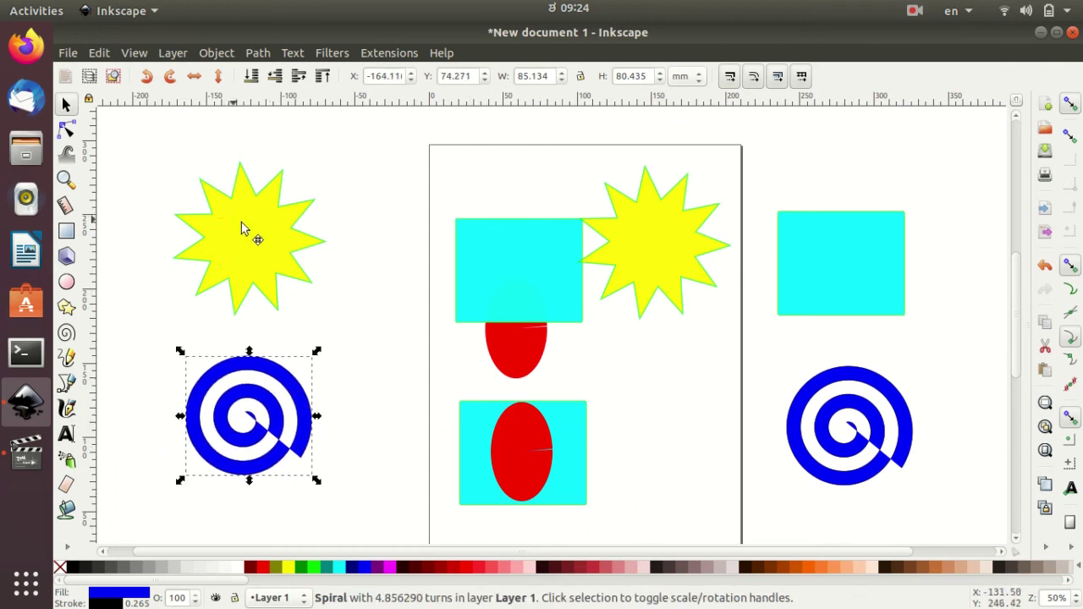
{"action": "mouse_move", "coordinate": [241, 226]}
{"action": "left_mouse_down"}
{"action": "mouse_move", "coordinate": [355, 234]}
{"action": "mouse_move", "coordinate": [251, 233]}
{"action": "left_mouse_up"}
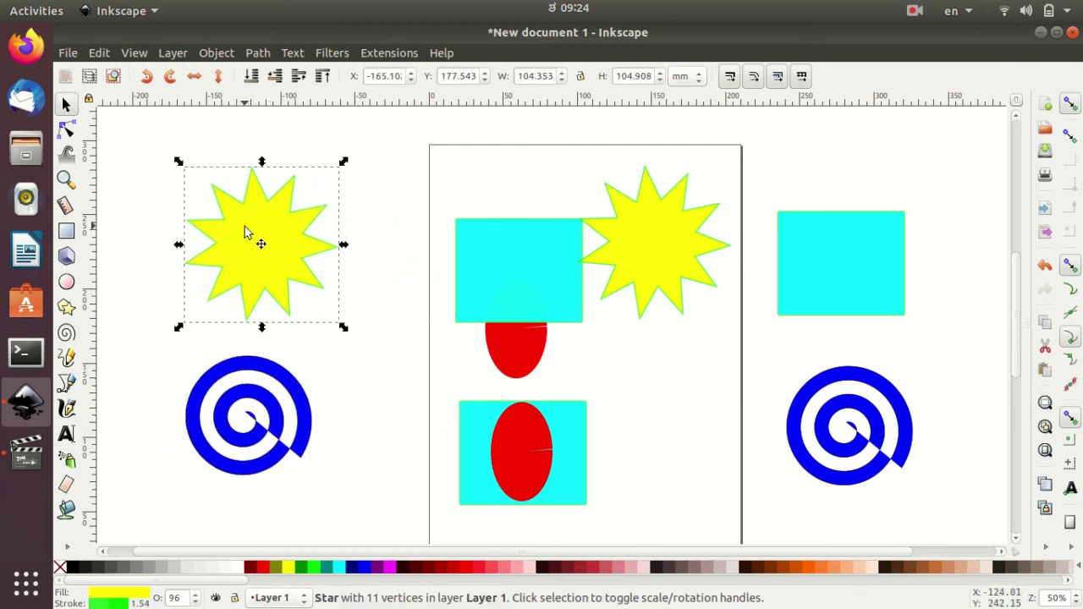
{"action": "left_click", "coordinate": [547, 280]}
{"action": "left_click", "coordinate": [644, 249]}
{"action": "left_click", "coordinate": [855, 278]}
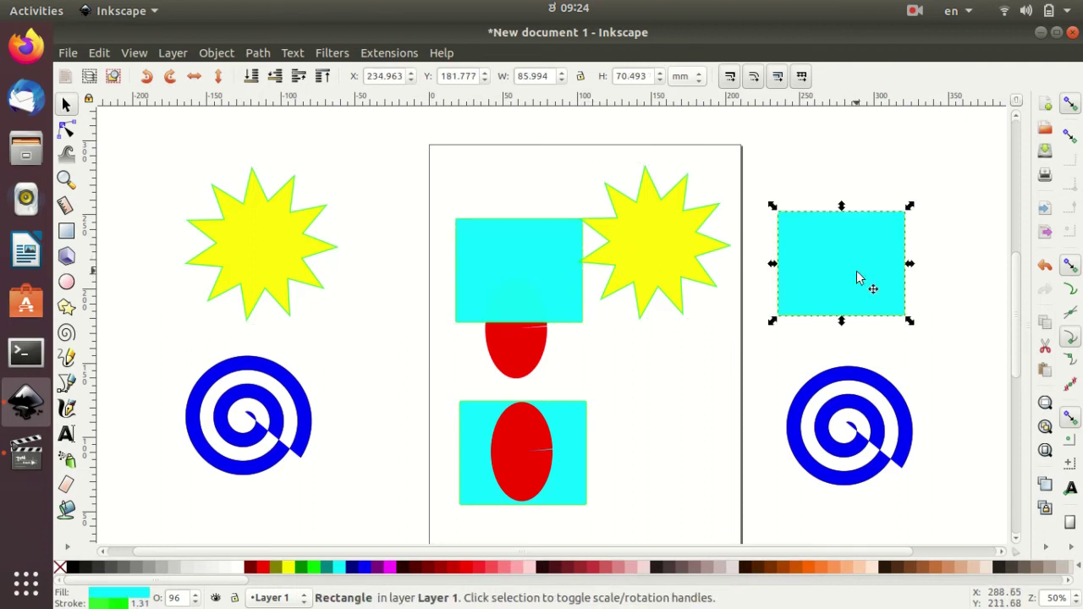
{"action": "left_click", "coordinate": [853, 412]}
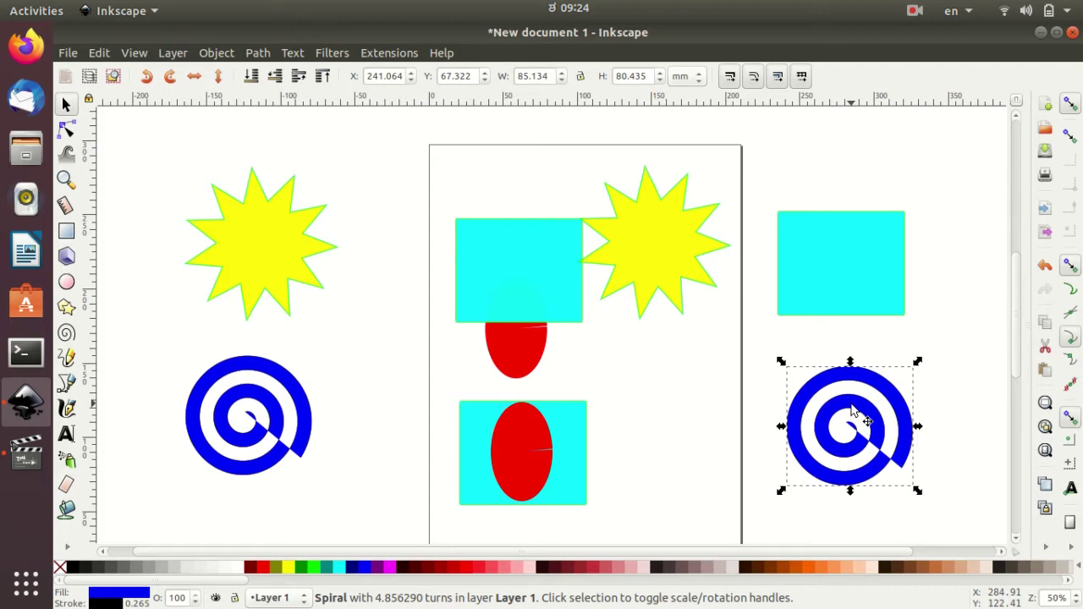
Move the lower red ellipse onto the upper rectangle and the star copy to the page's lower right.
{"action": "left_click_drag", "start_coordinate": [523, 446], "coordinate": [517, 259]}
{"action": "mouse_move", "coordinate": [517, 424]}
{"action": "left_mouse_down"}
{"action": "mouse_move", "coordinate": [443, 386]}
{"action": "mouse_move", "coordinate": [573, 414]}
{"action": "mouse_move", "coordinate": [529, 423]}
{"action": "left_mouse_up"}
{"action": "left_click", "coordinate": [669, 369]}
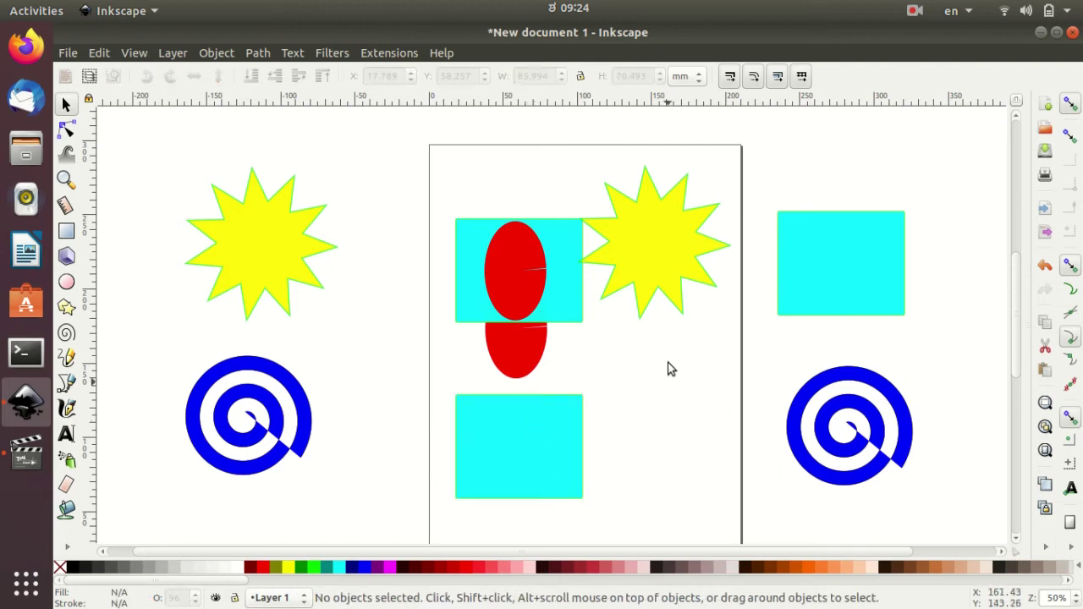
{"action": "left_click_drag", "start_coordinate": [668, 245], "coordinate": [679, 444]}
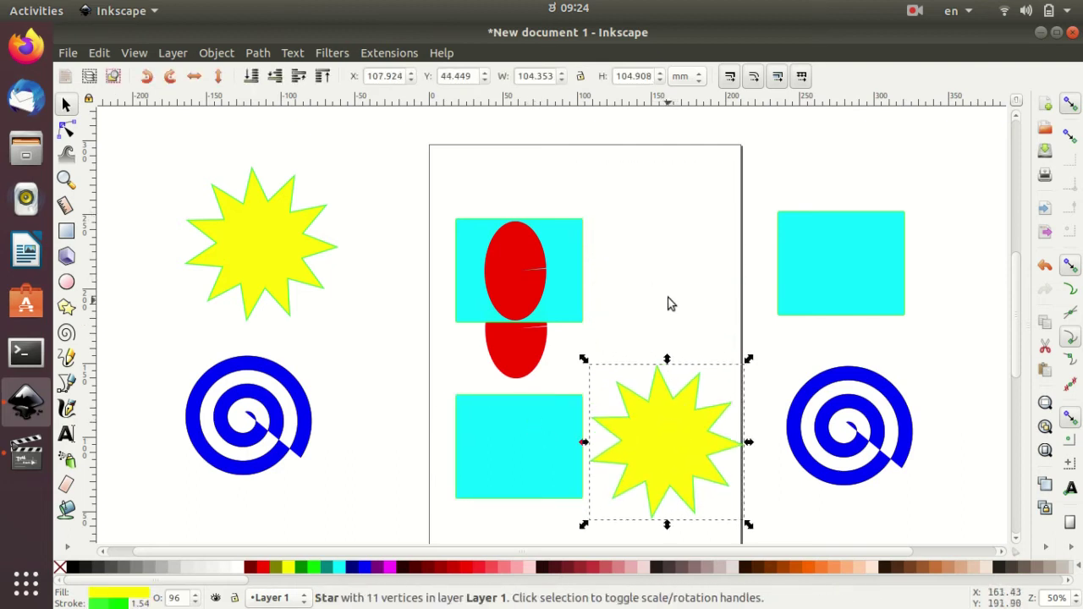
{"action": "left_click", "coordinate": [669, 270]}
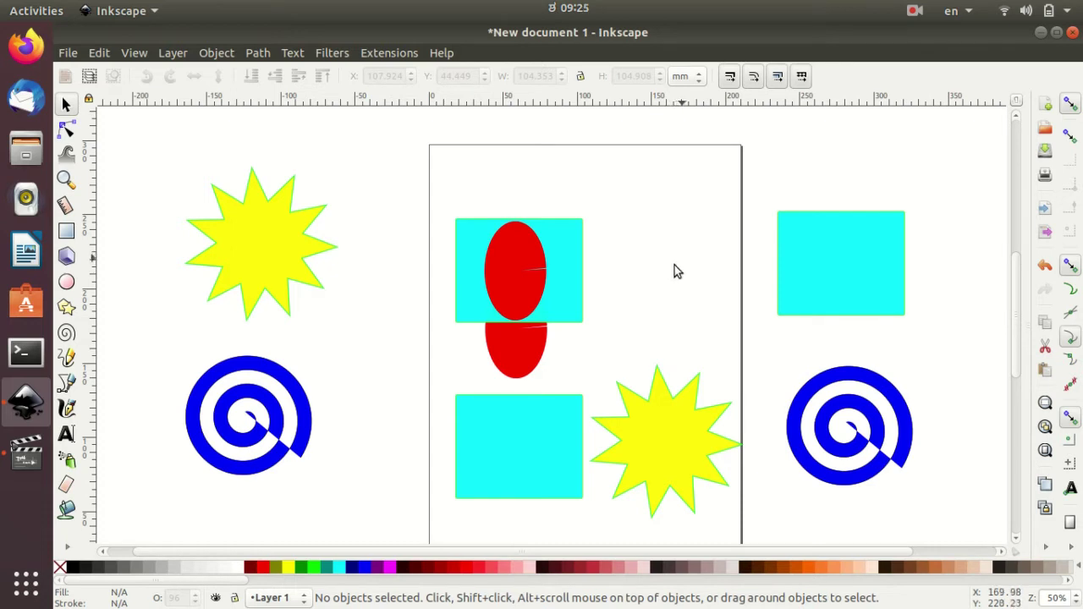
Move the red ellipse to the page's upper right, then select the off-page rectangle and spiral.
{"action": "left_click", "coordinate": [521, 275]}
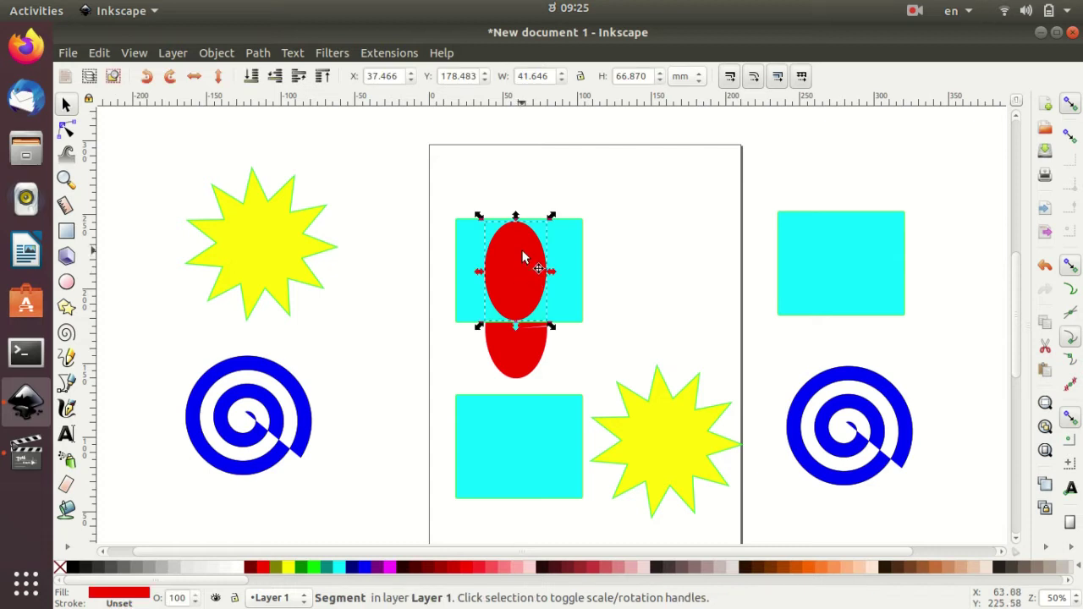
{"action": "left_click_drag", "start_coordinate": [521, 250], "coordinate": [678, 226]}
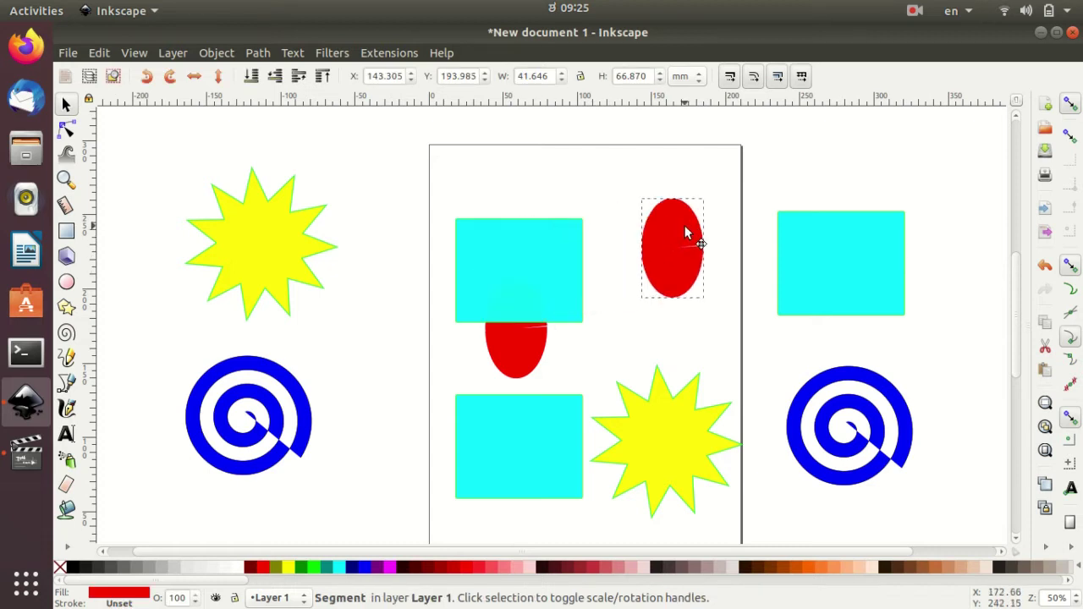
{"action": "left_click", "coordinate": [865, 273]}
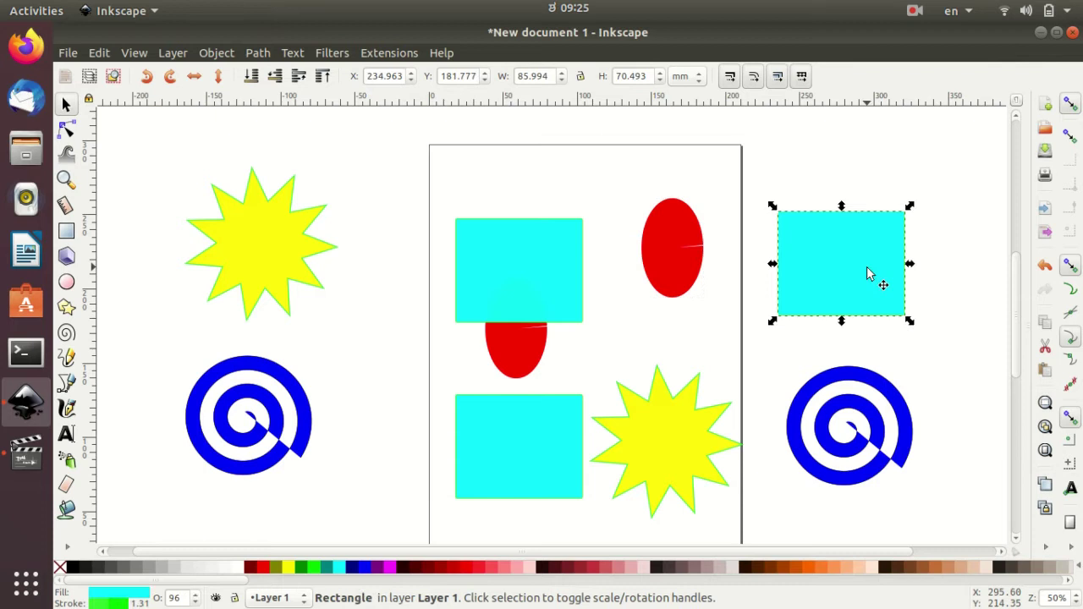
{"action": "left_click", "coordinate": [869, 386], "text": "shift"}
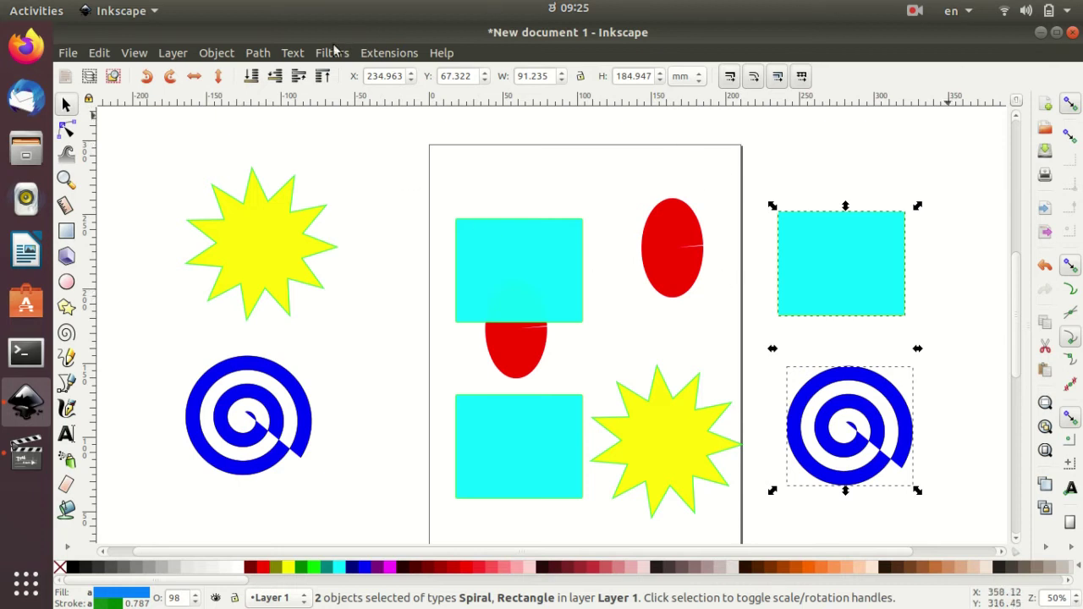
Group the off-page cyan rectangle and blue spiral and scale the group to about 69 × 123 mm.
{"action": "left_click", "coordinate": [218, 54]}
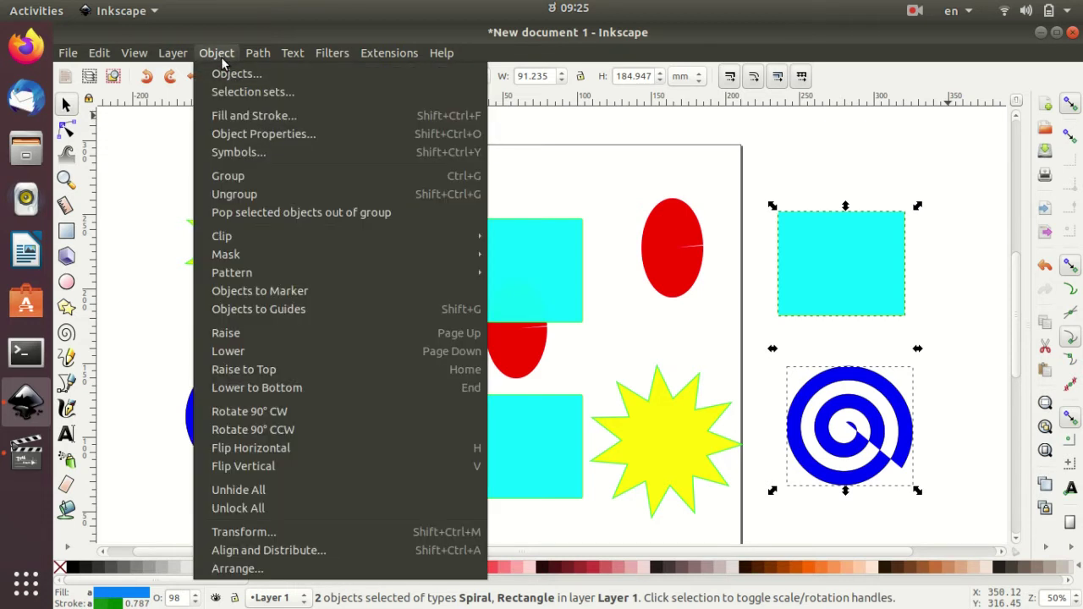
{"action": "left_click", "coordinate": [271, 179]}
{"action": "left_click", "coordinate": [927, 281]}
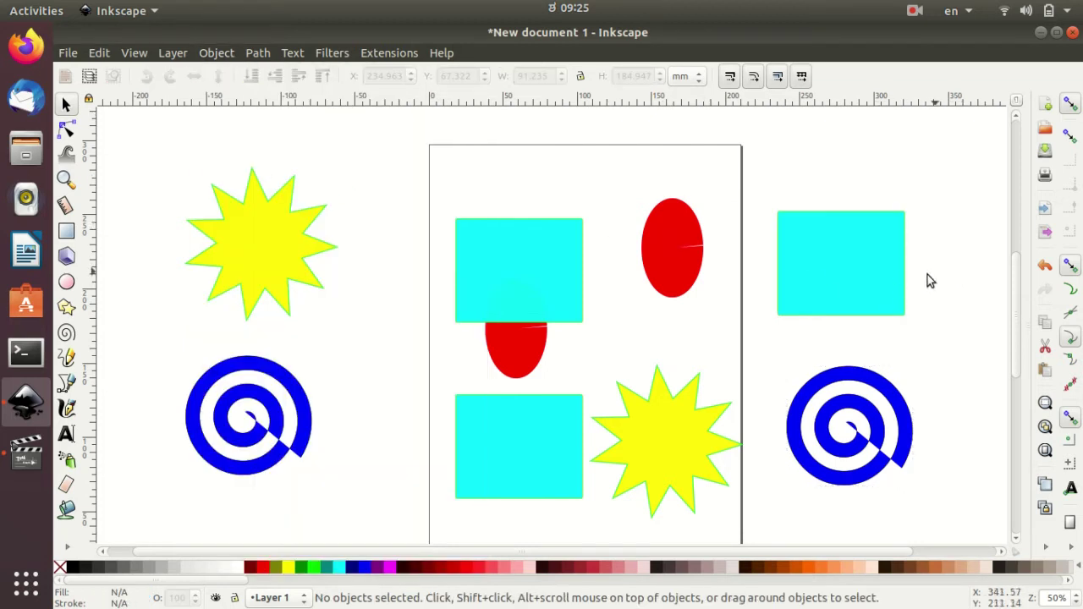
{"action": "left_click_drag", "start_coordinate": [803, 273], "coordinate": [678, 277]}
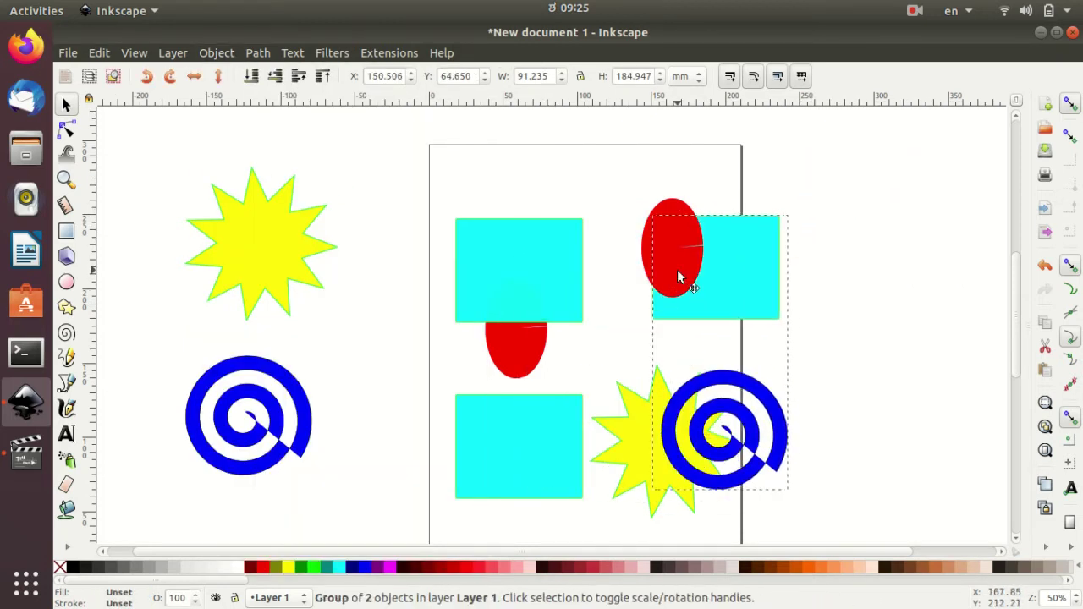
{"action": "left_click_drag", "start_coordinate": [678, 278], "coordinate": [827, 236]}
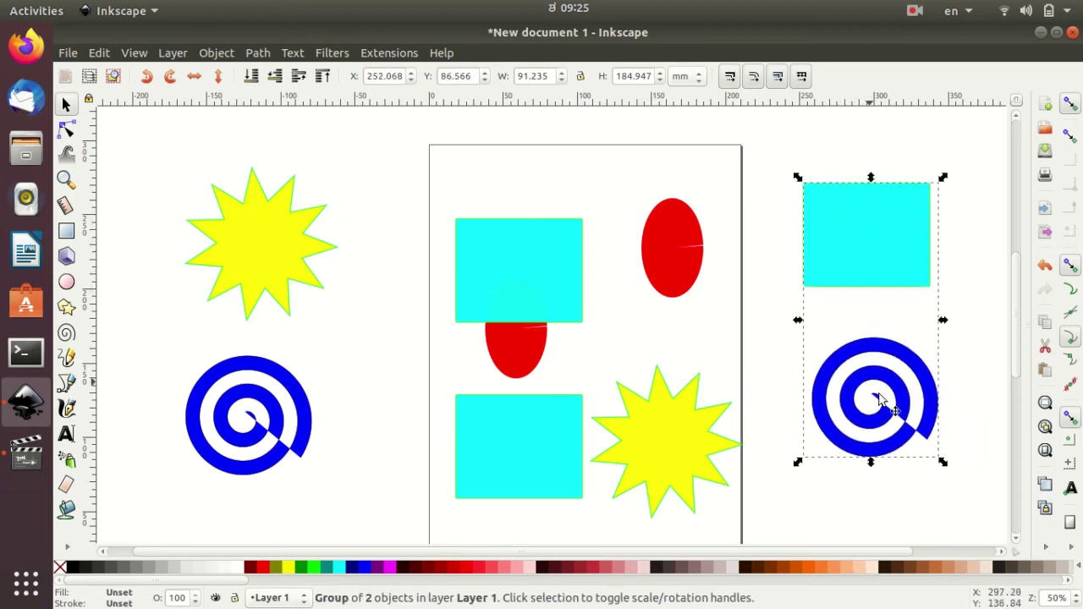
{"action": "mouse_move", "coordinate": [943, 462]}
{"action": "left_mouse_down"}
{"action": "mouse_move", "coordinate": [964, 498]}
{"action": "mouse_move", "coordinate": [914, 350]}
{"action": "left_mouse_up"}
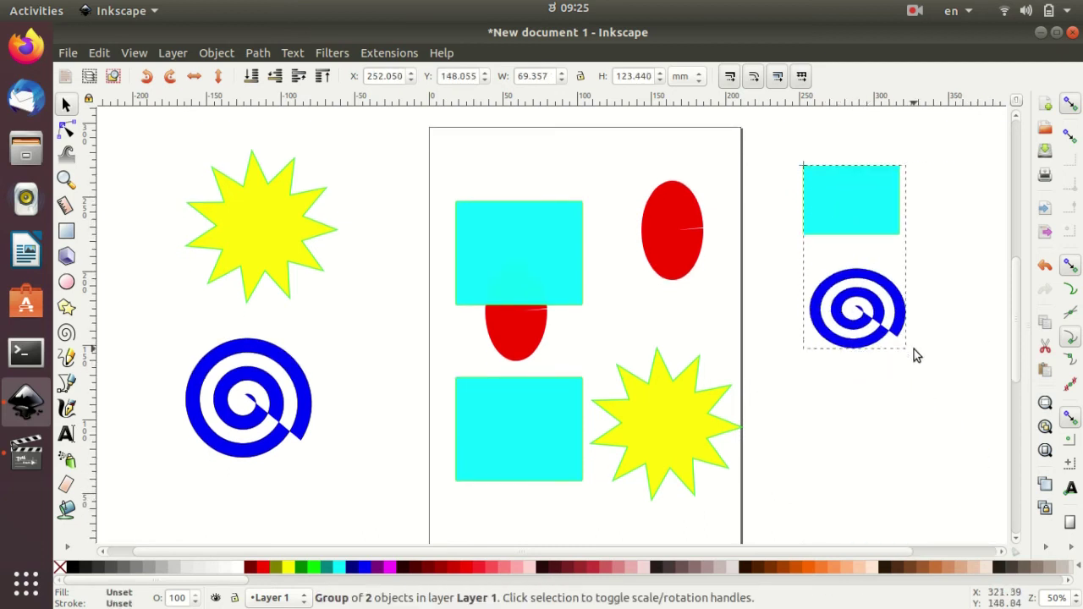
Colour the group fuchsia, rotate it spiral-up, and stretch it to about 99 × 157 mm.
{"action": "left_click", "coordinate": [590, 567]}
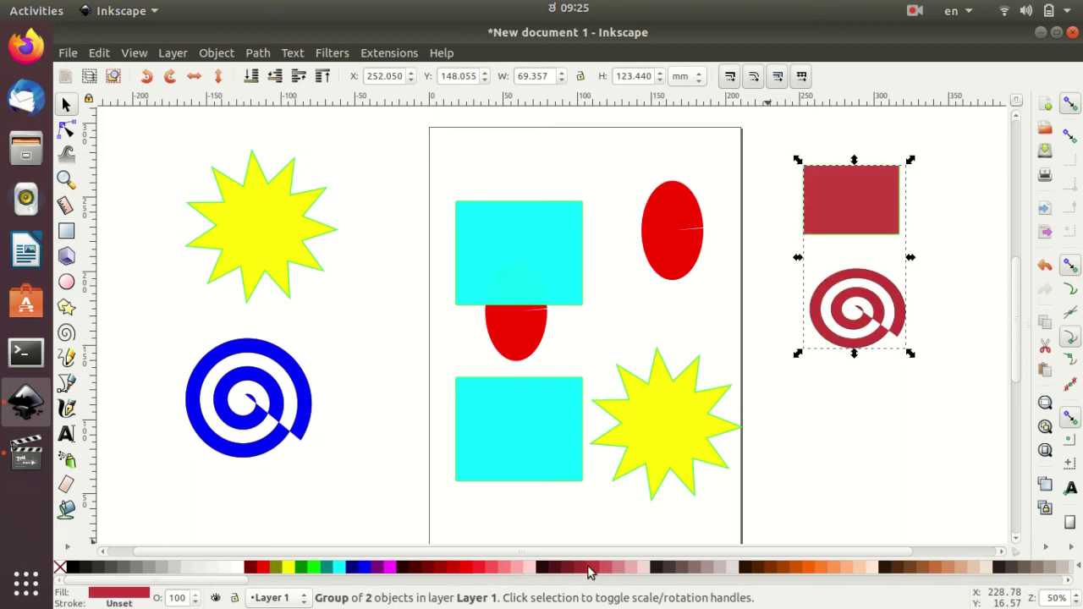
{"action": "left_click", "coordinate": [392, 567]}
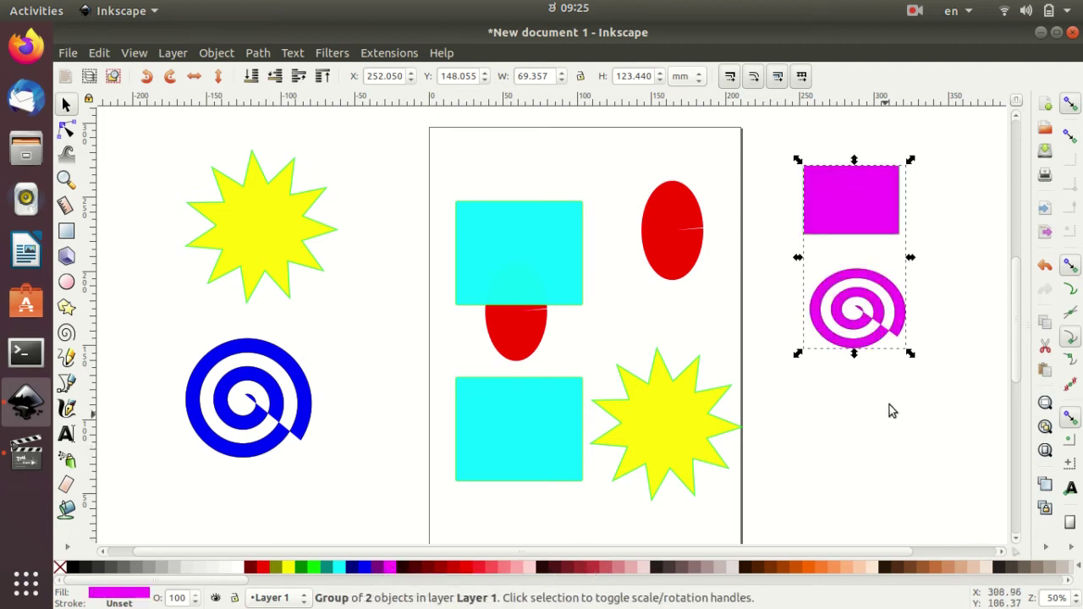
{"action": "left_click", "coordinate": [894, 353]}
{"action": "left_click", "coordinate": [900, 329]}
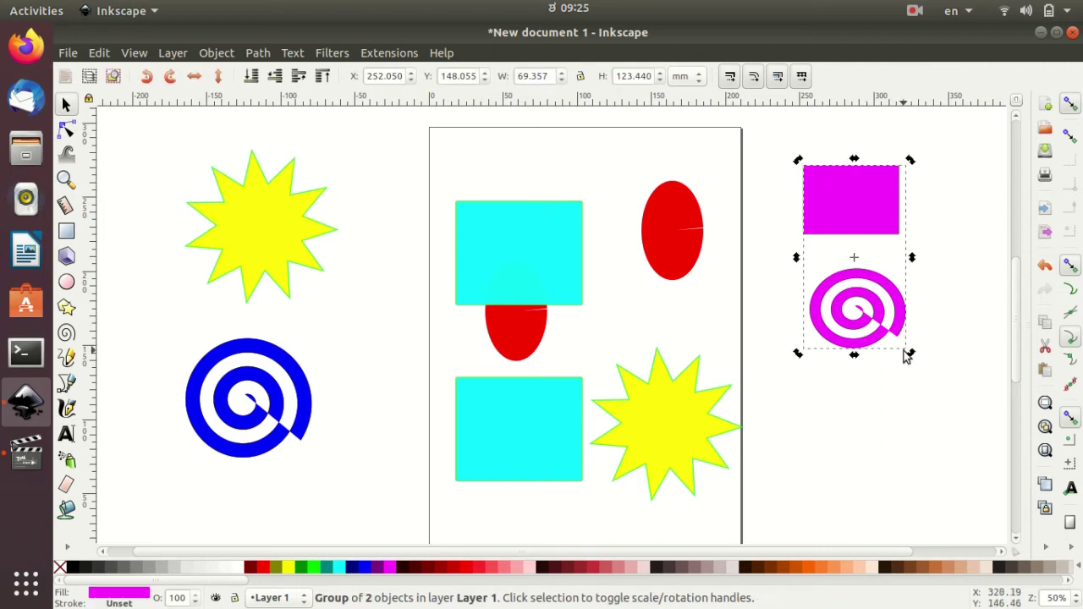
{"action": "mouse_move", "coordinate": [910, 356]}
{"action": "left_mouse_down"}
{"action": "mouse_move", "coordinate": [817, 237]}
{"action": "mouse_move", "coordinate": [845, 239]}
{"action": "left_mouse_up"}
{"action": "left_click", "coordinate": [862, 443]}
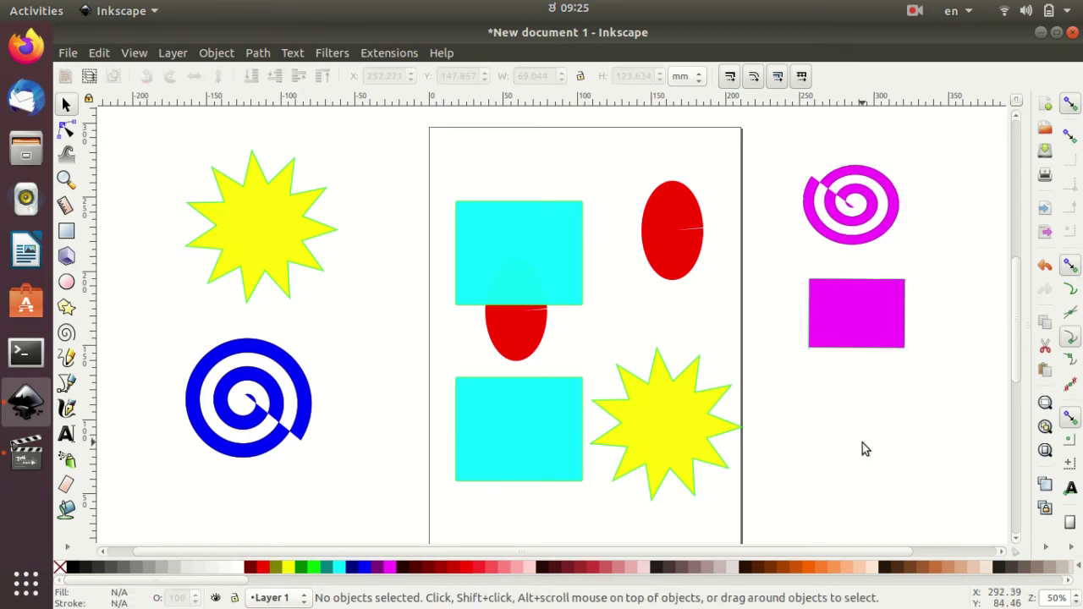
{"action": "left_click", "coordinate": [880, 307]}
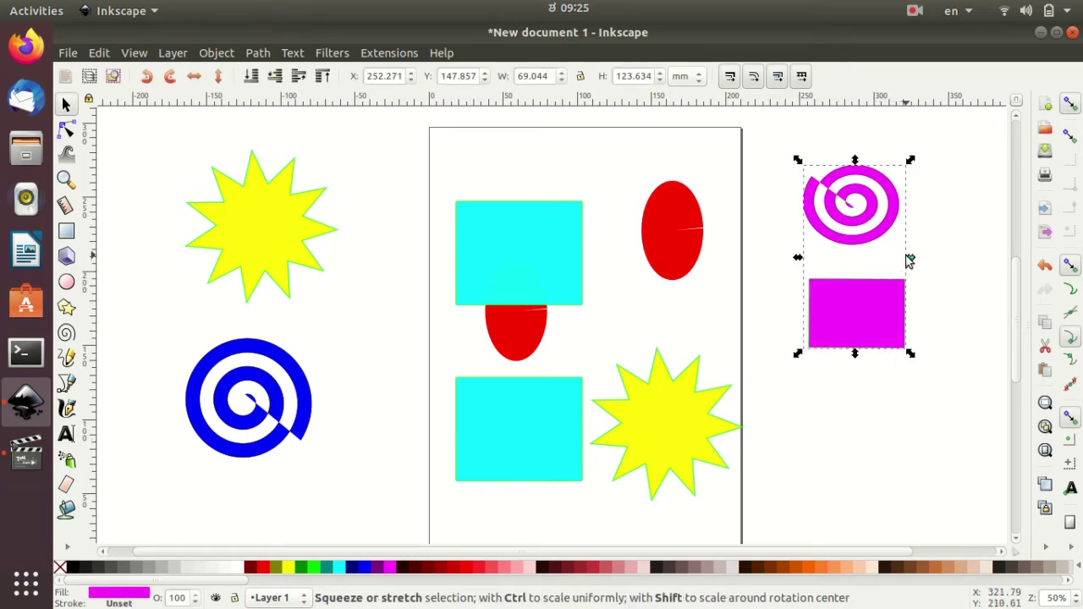
{"action": "left_click_drag", "start_coordinate": [909, 259], "coordinate": [956, 268]}
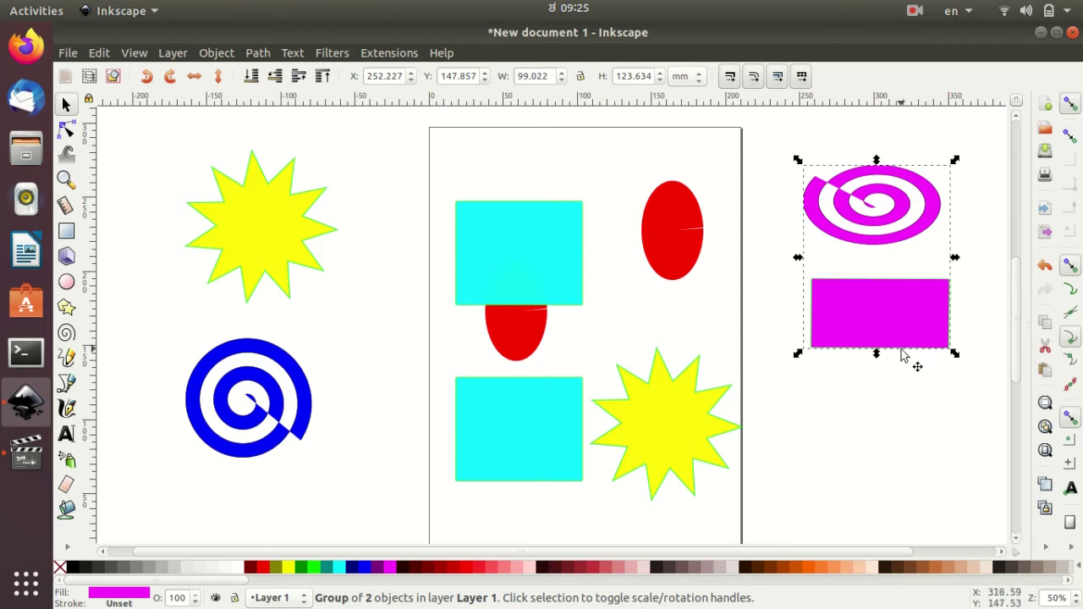
{"action": "left_click_drag", "start_coordinate": [880, 355], "coordinate": [877, 404]}
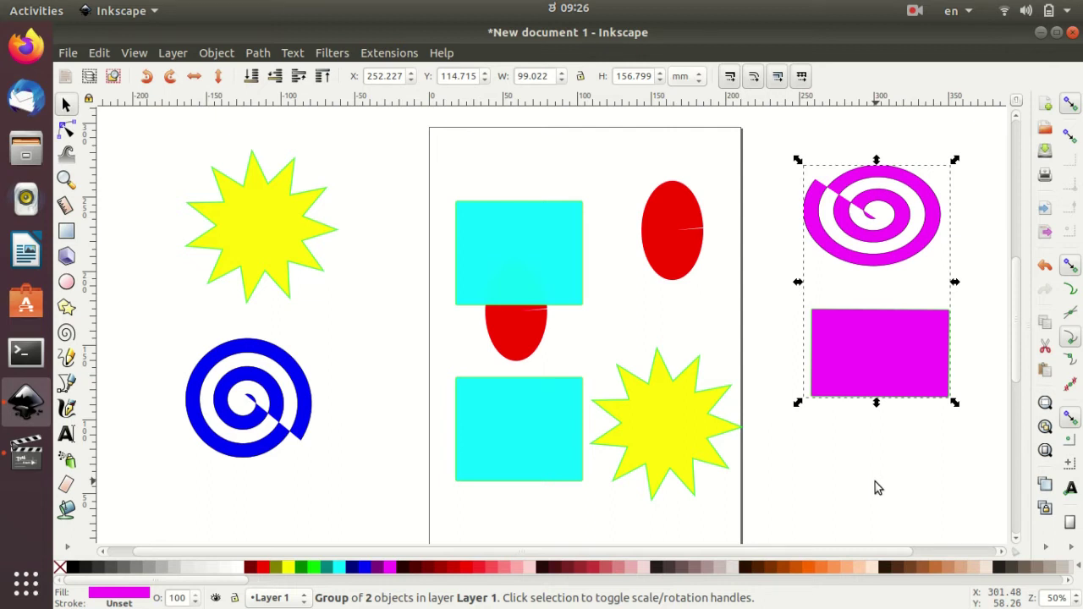
Select the five page objects (two rectangles, two red ellipses, the star) and group them.
{"action": "left_click", "coordinate": [527, 435]}
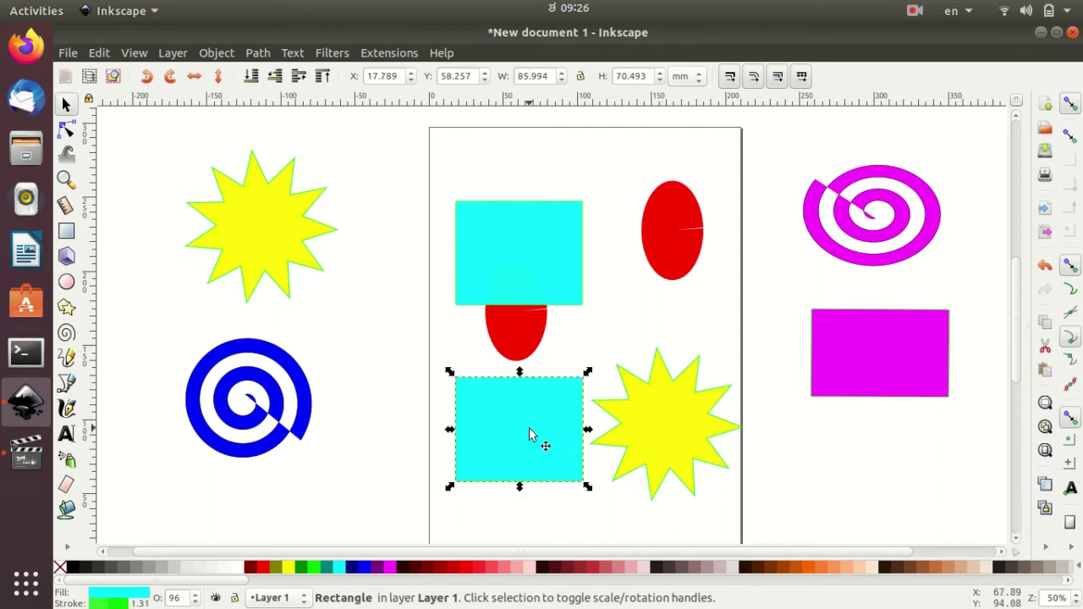
{"action": "left_click", "coordinate": [668, 439], "text": "shift"}
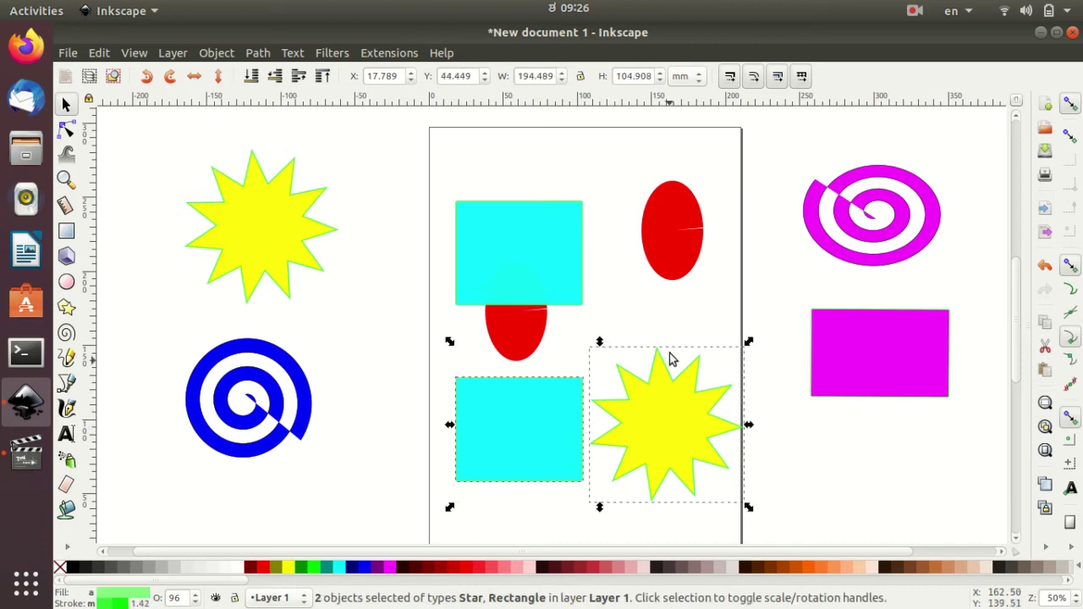
{"action": "left_click", "coordinate": [681, 277], "text": "shift"}
{"action": "left_click", "coordinate": [533, 269], "text": "shift"}
{"action": "left_click", "coordinate": [528, 325], "text": "shift"}
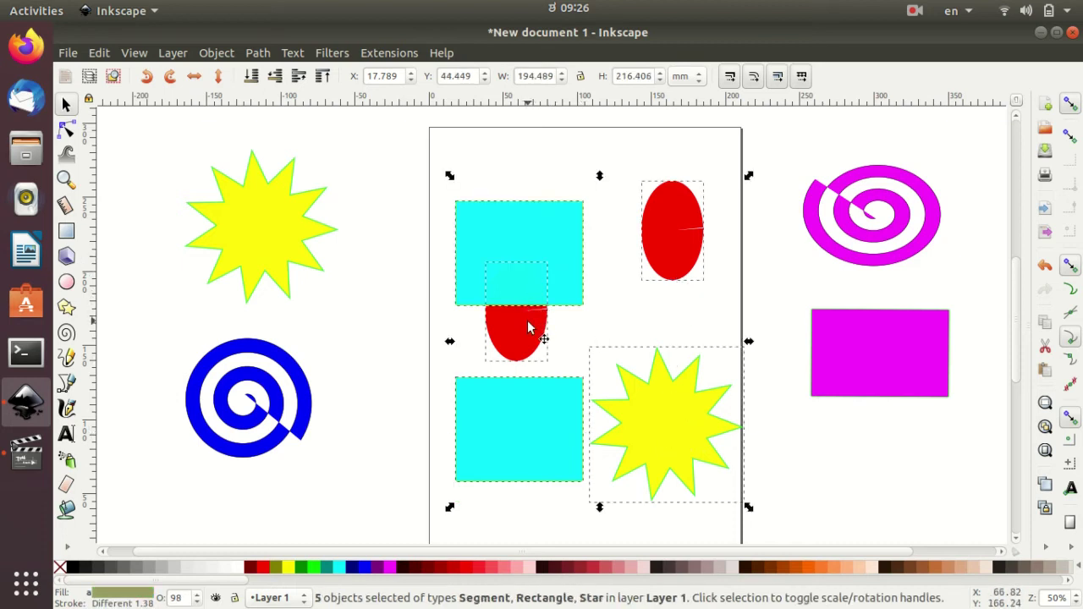
{"action": "right_click", "coordinate": [528, 323]}
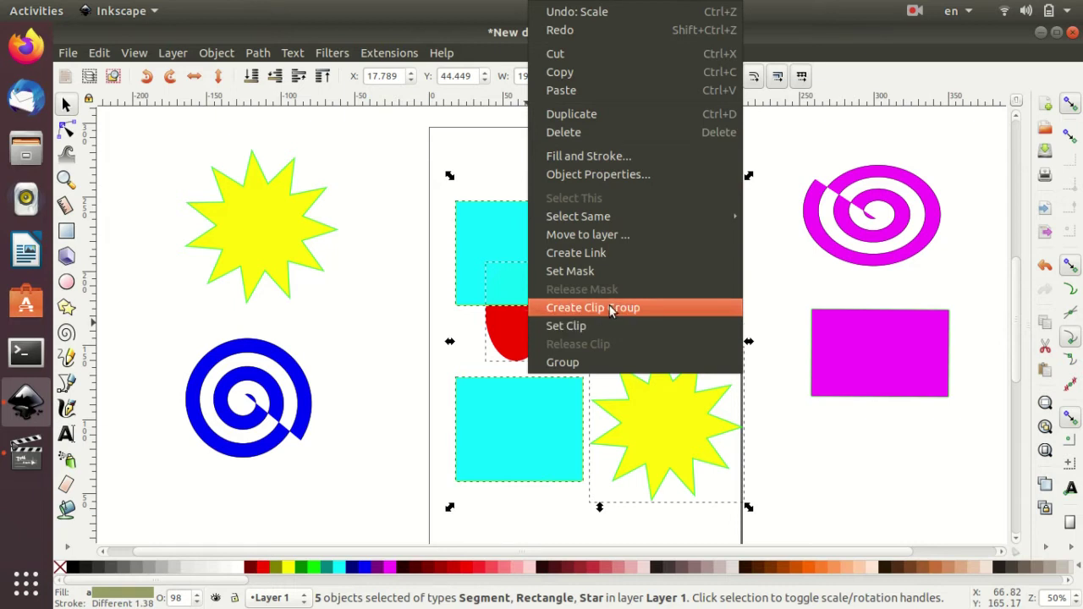
{"action": "left_click", "coordinate": [526, 415]}
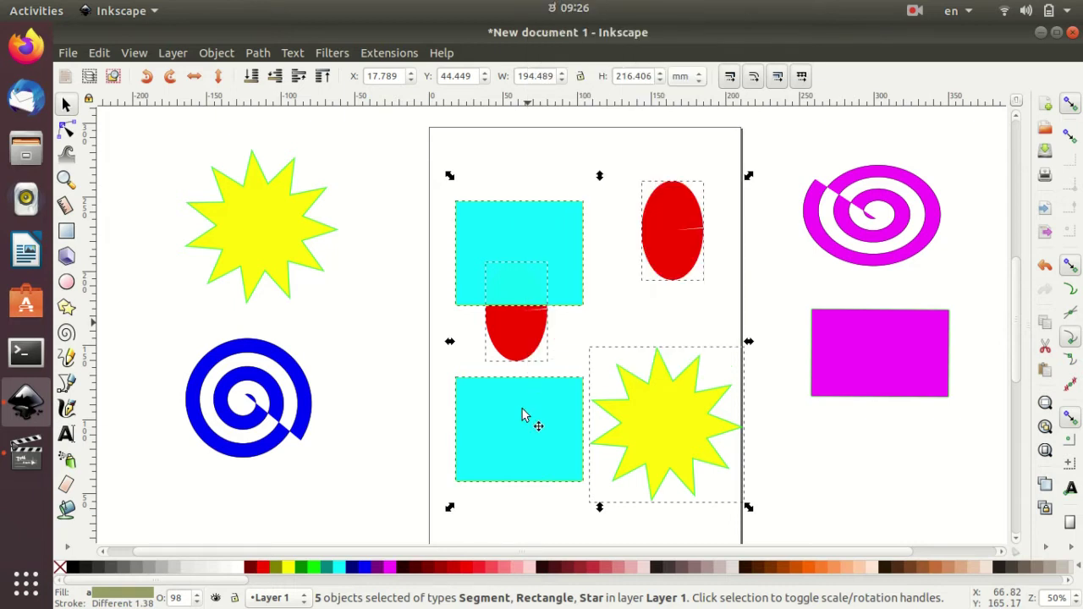
{"action": "right_click", "coordinate": [530, 358]}
{"action": "left_click", "coordinate": [530, 359]}
{"action": "right_click", "coordinate": [513, 267]}
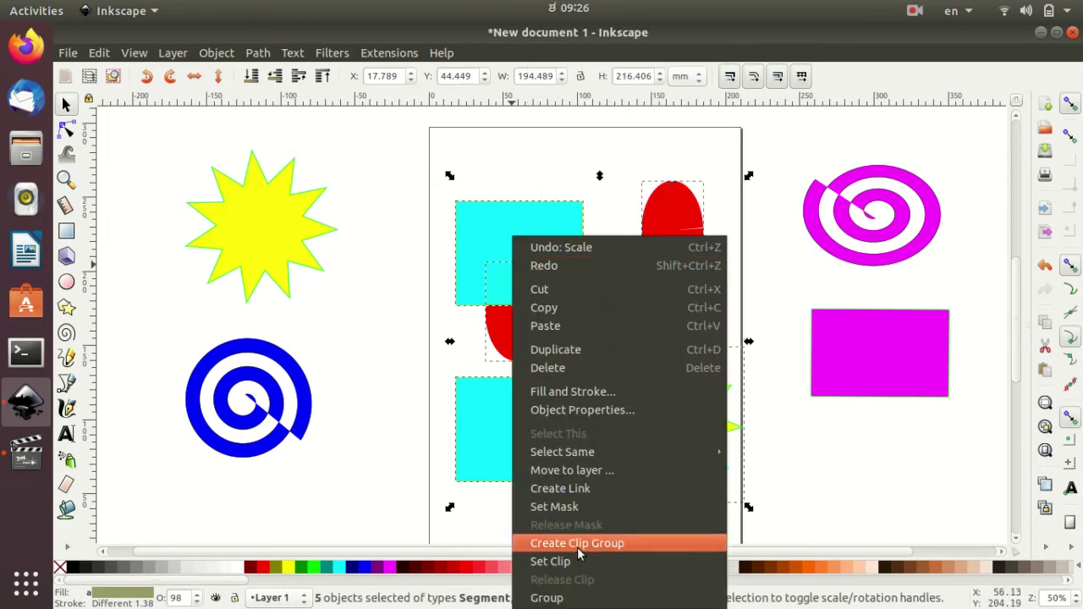
{"action": "left_click", "coordinate": [546, 598]}
Move the five-object group up the page, then ungroup it.
{"action": "left_click", "coordinate": [615, 250]}
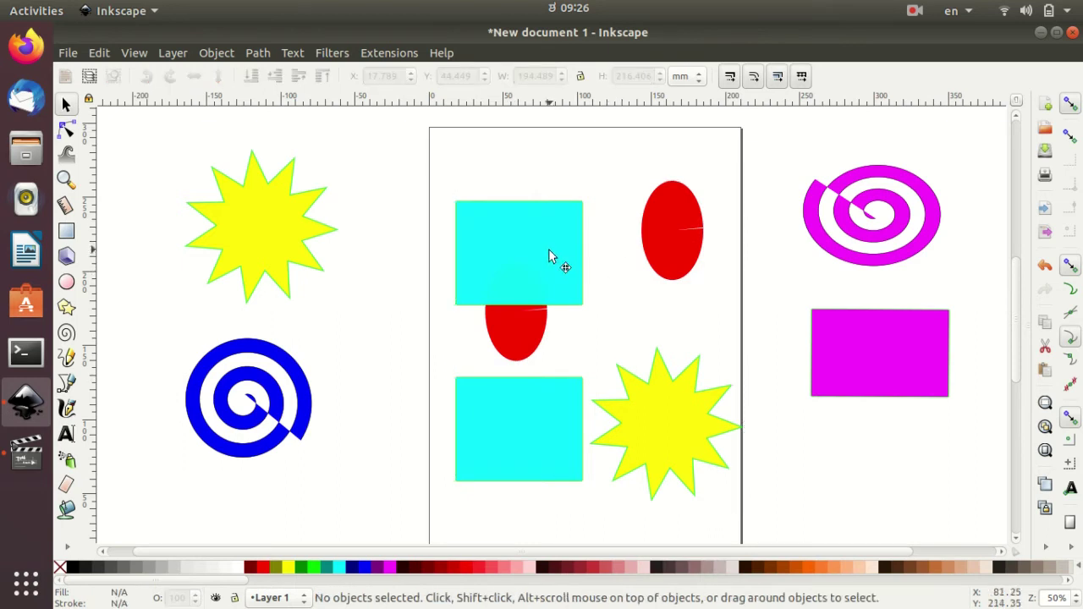
{"action": "mouse_move", "coordinate": [550, 254]}
{"action": "left_mouse_down"}
{"action": "mouse_move", "coordinate": [601, 174]}
{"action": "mouse_move", "coordinate": [499, 232]}
{"action": "mouse_move", "coordinate": [528, 217]}
{"action": "left_mouse_up"}
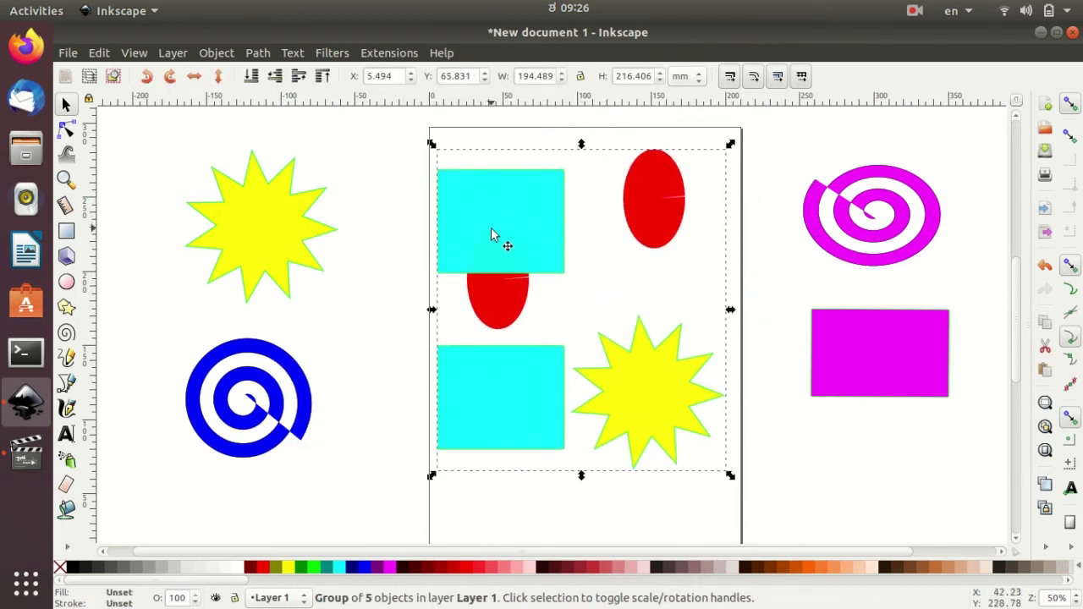
{"action": "right_click", "coordinate": [490, 229]}
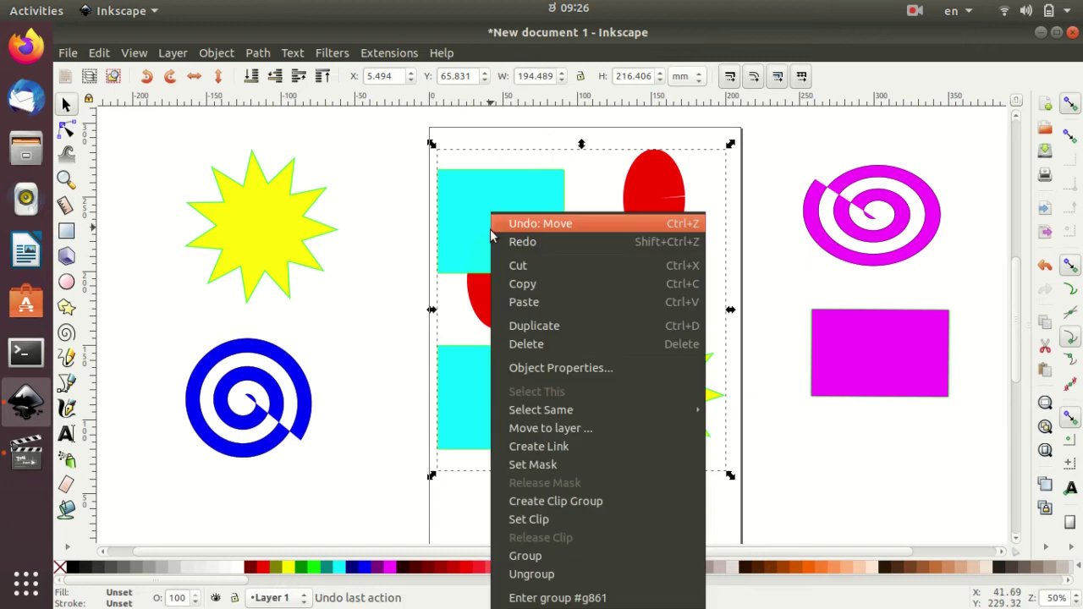
{"action": "left_click", "coordinate": [541, 576]}
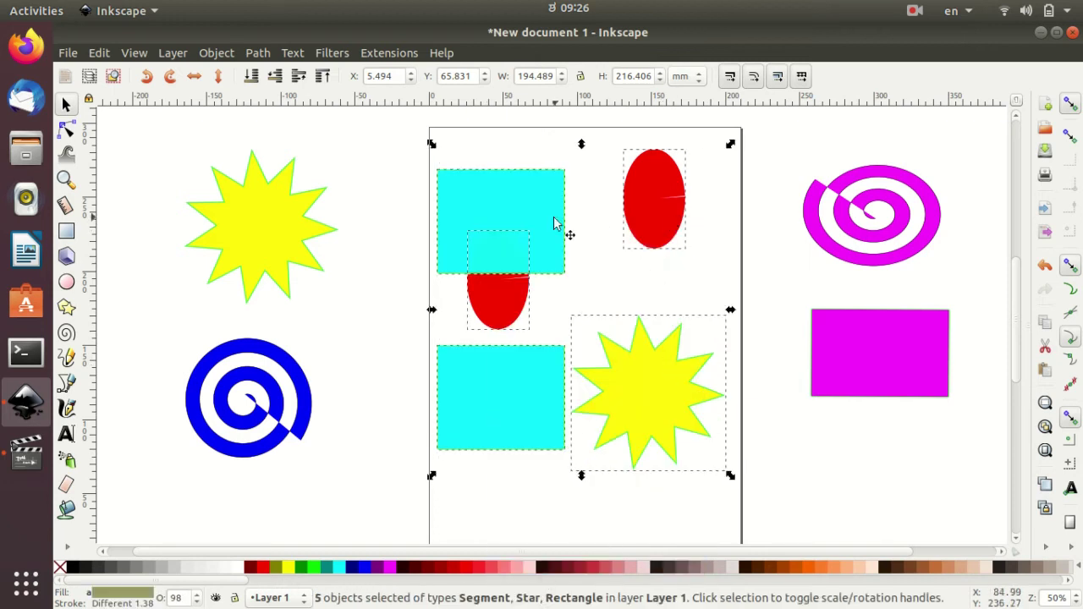
{"action": "left_click", "coordinate": [773, 238]}
Move the yellow star up beside the top rectangle and shift the top cyan rectangle right.
{"action": "left_click", "coordinate": [671, 220]}
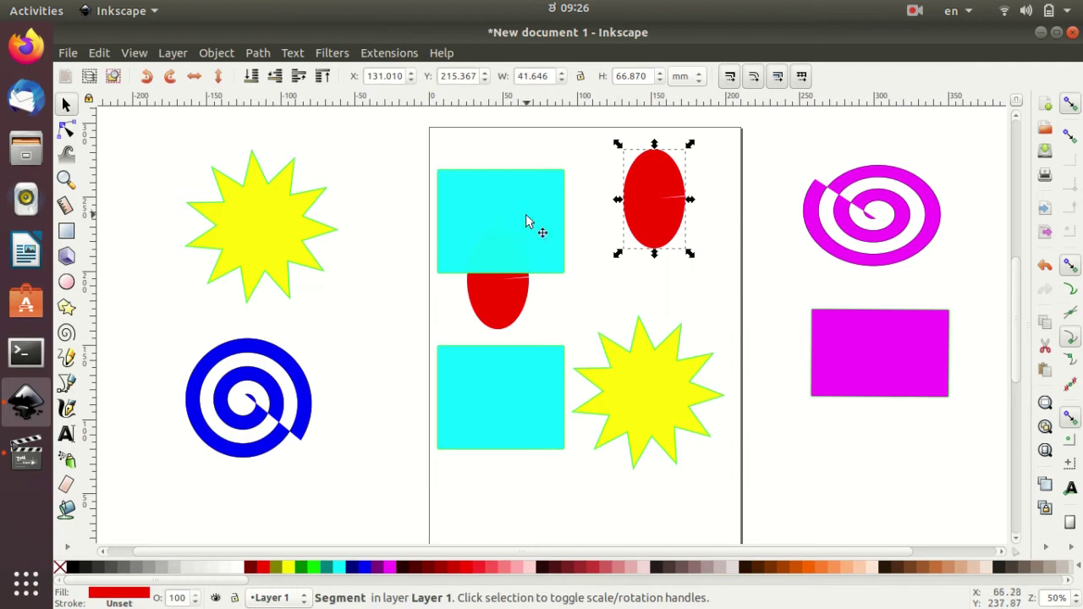
{"action": "left_click", "coordinate": [526, 220]}
{"action": "left_click", "coordinate": [520, 301]}
{"action": "left_click", "coordinate": [523, 362]}
{"action": "left_click", "coordinate": [612, 387]}
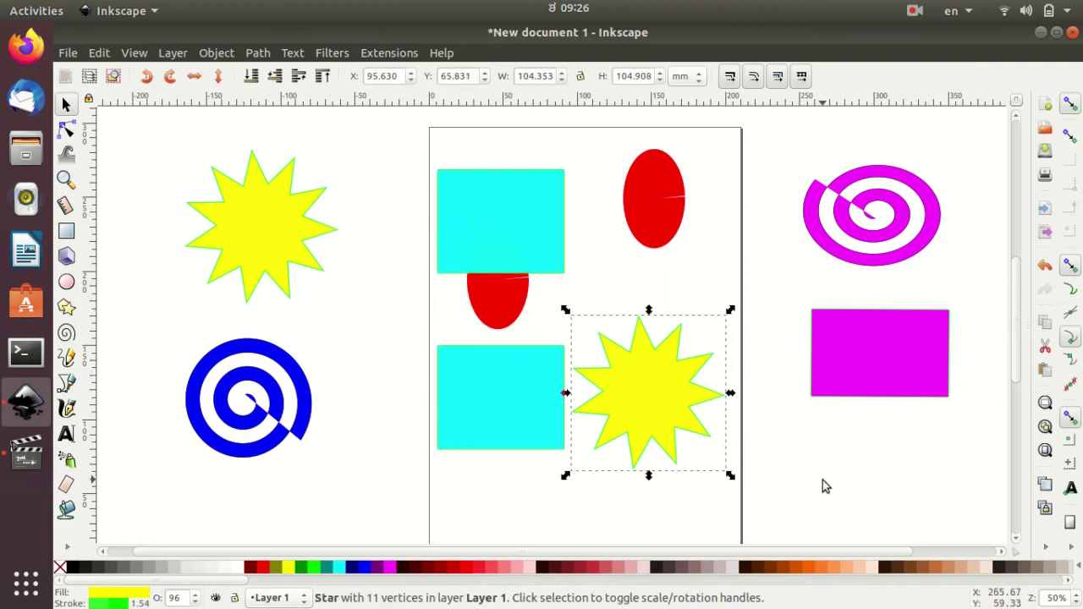
{"action": "left_click", "coordinate": [822, 486]}
{"action": "left_click_drag", "start_coordinate": [629, 402], "coordinate": [634, 357]}
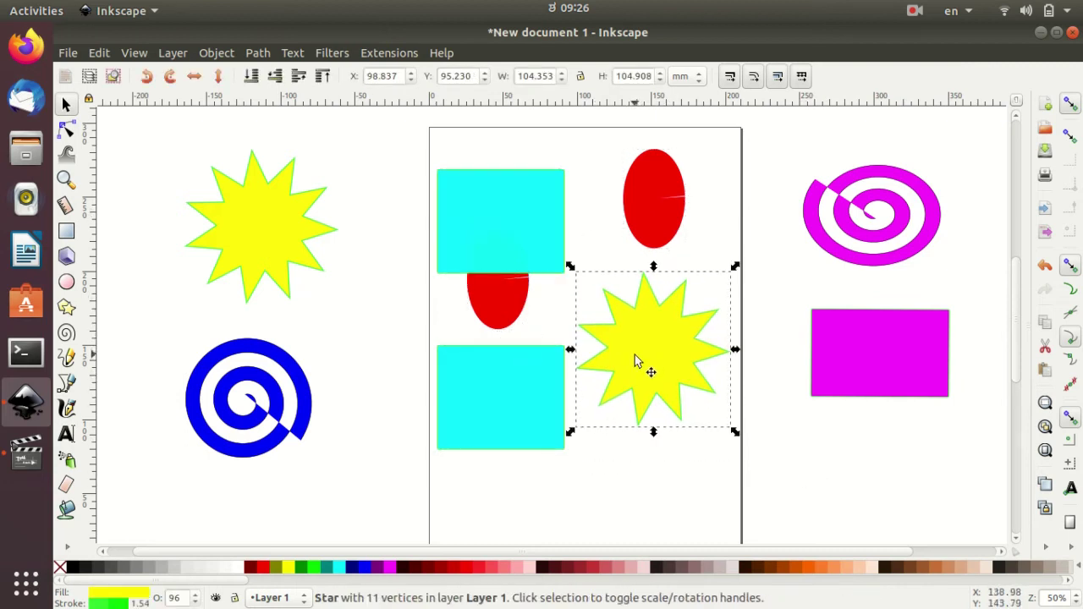
{"action": "left_click", "coordinate": [526, 389]}
{"action": "mouse_move", "coordinate": [504, 239]}
{"action": "left_mouse_down"}
{"action": "mouse_move", "coordinate": [517, 193]}
{"action": "mouse_move", "coordinate": [585, 242]}
{"action": "left_mouse_up"}
{"action": "left_click", "coordinate": [684, 521]}
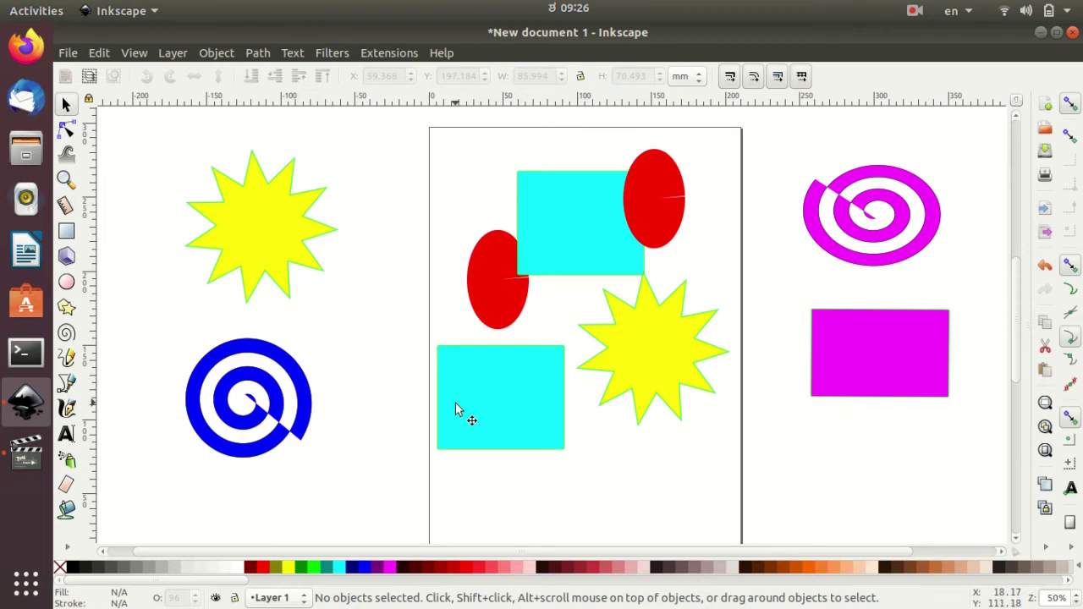
Tab to the top-right red ellipse and widen it to about 61 mm.
{"action": "key", "text": "Tab"}
{"action": "key", "text": "Tab"}
{"action": "key", "text": "Tab"}
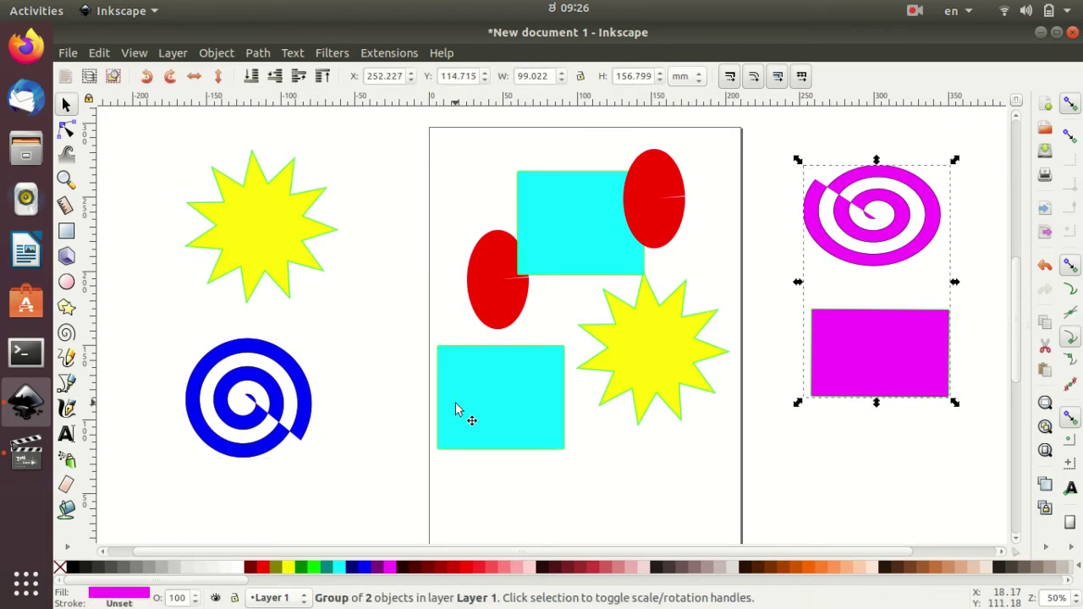
{"action": "key", "text": "Tab"}
{"action": "key", "text": "Tab"}
{"action": "key", "text": "Tab"}
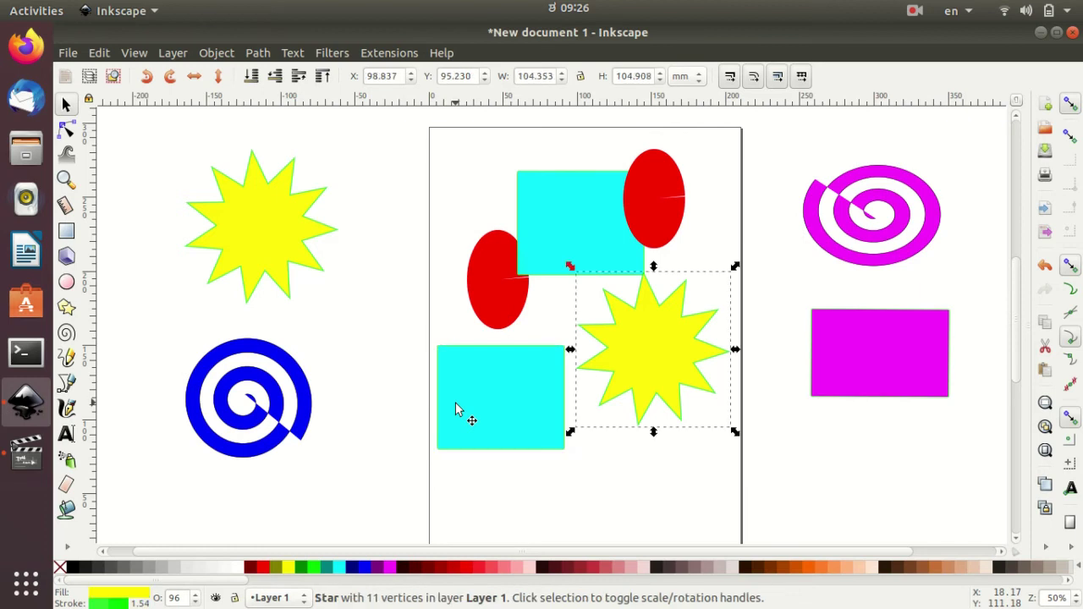
{"action": "key", "text": "Tab"}
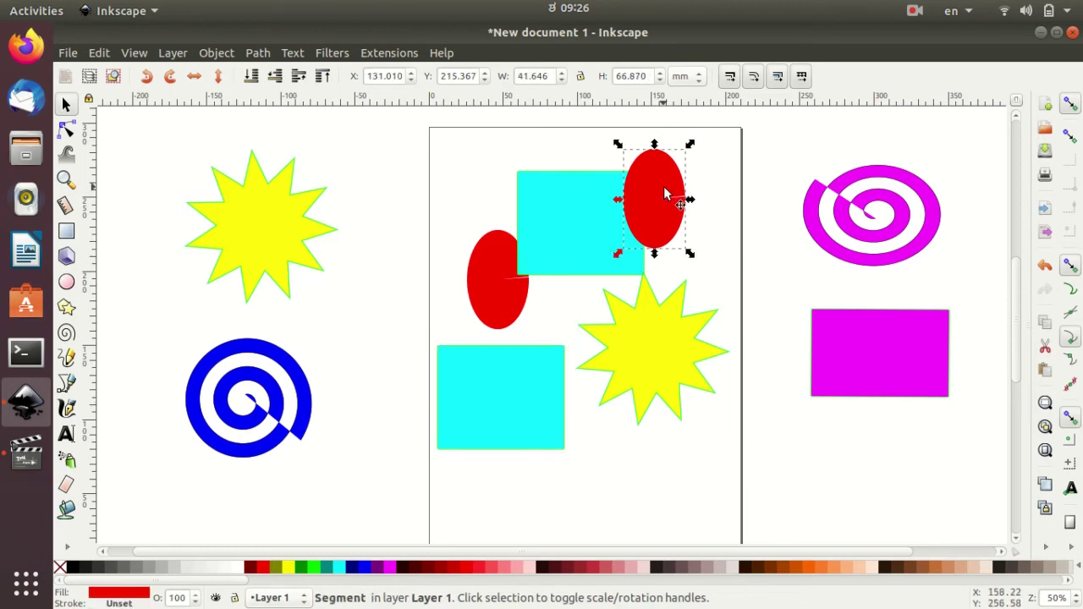
{"action": "left_click_drag", "start_coordinate": [691, 199], "coordinate": [714, 214]}
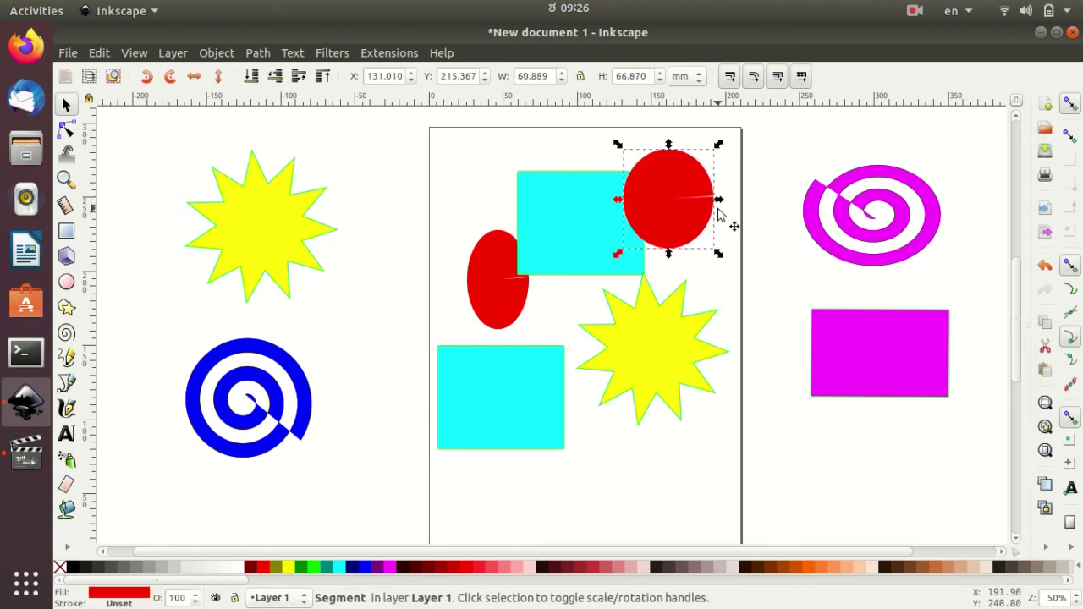
Select the yellow star left of the page and enlarge it by its corner handle.
{"action": "key", "text": "Tab"}
{"action": "left_click", "coordinate": [261, 276]}
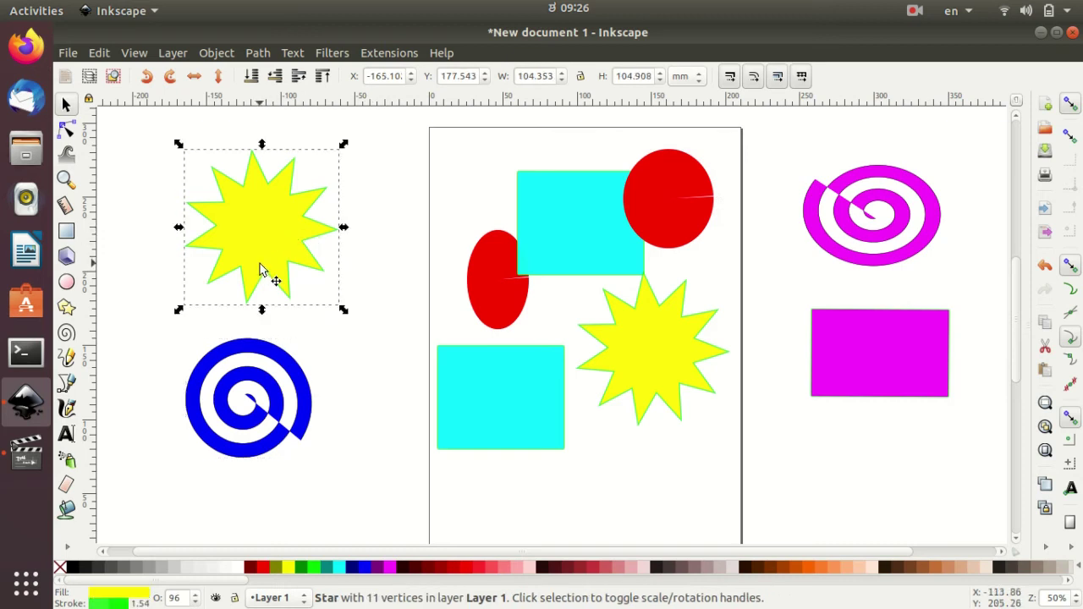
{"action": "left_click_drag", "start_coordinate": [345, 314], "coordinate": [376, 321]}
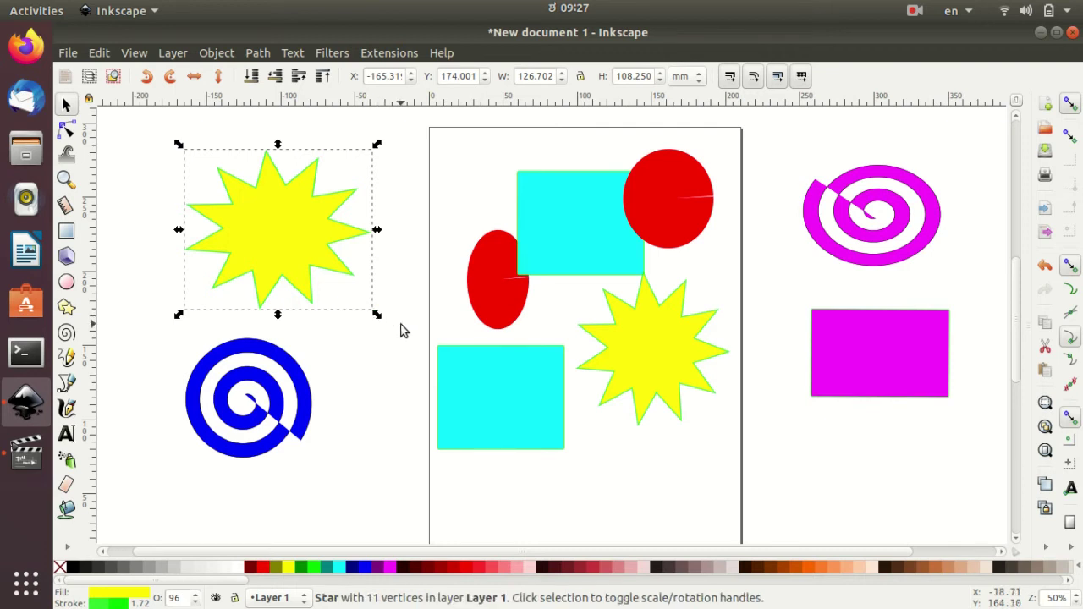
Delete the yellow star, blue spiral, red ellipse and upper cyan rectangle.
{"action": "key", "text": "Delete"}
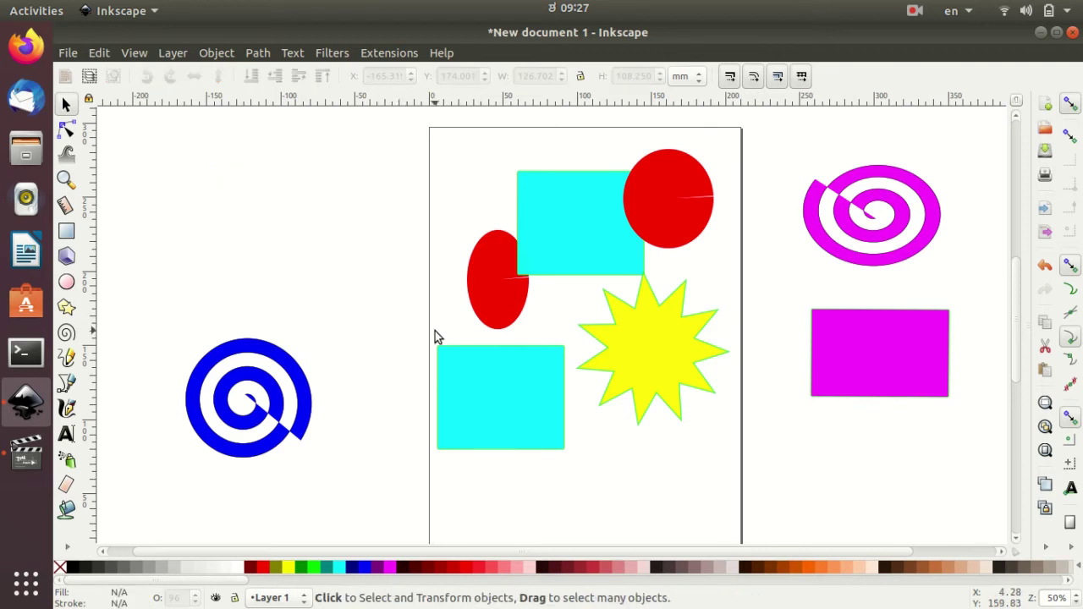
{"action": "left_click", "coordinate": [280, 361]}
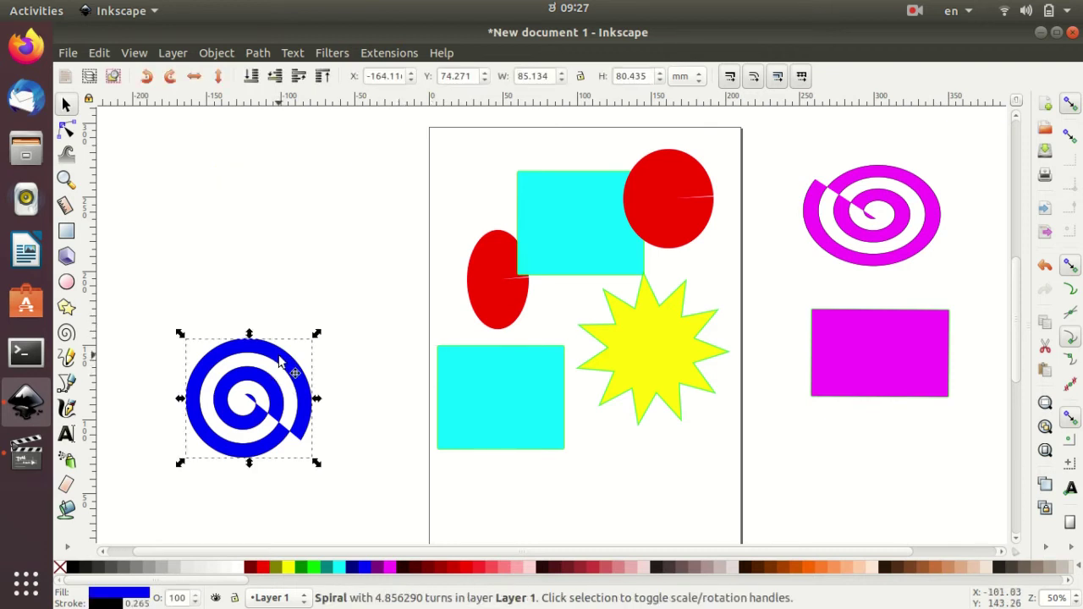
{"action": "key", "text": "Delete"}
{"action": "left_click", "coordinate": [488, 270]}
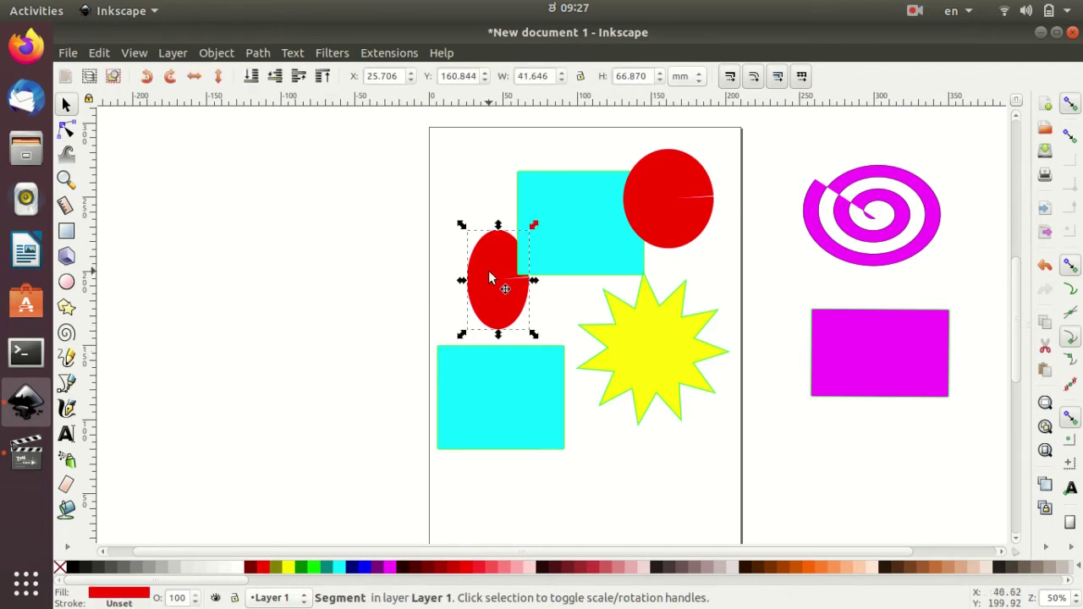
{"action": "key", "text": "Delete"}
{"action": "left_click", "coordinate": [530, 242]}
{"action": "key", "text": "Delete"}
Delete the red circle, magenta group, on-page yellow star and the last cyan rectangle.
{"action": "left_click", "coordinate": [650, 194]}
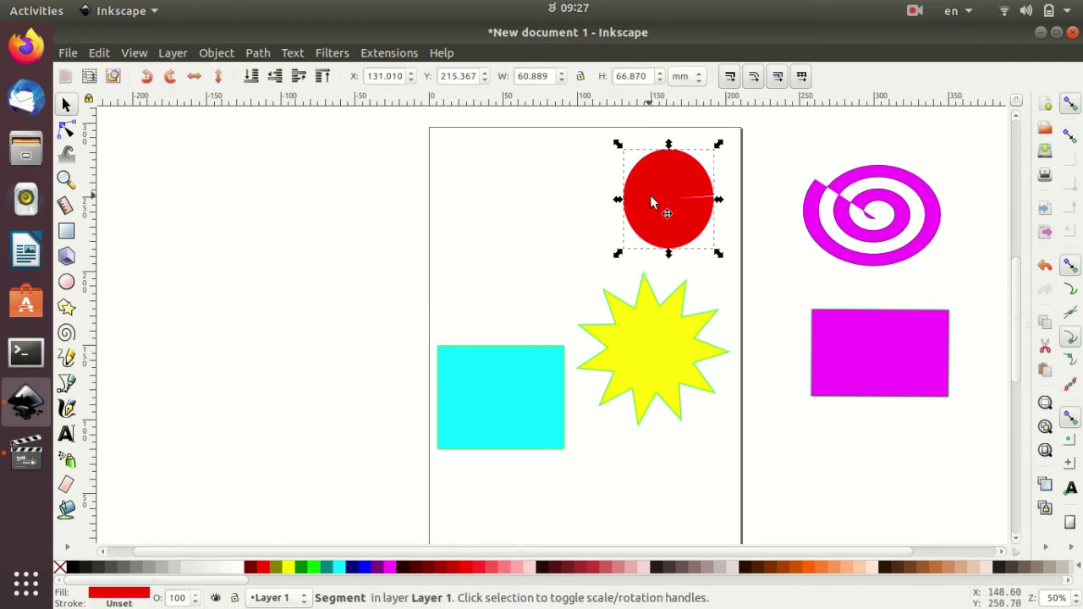
{"action": "key", "text": "Delete"}
{"action": "left_click", "coordinate": [821, 212]}
{"action": "key", "text": "Delete"}
{"action": "left_click", "coordinate": [653, 370]}
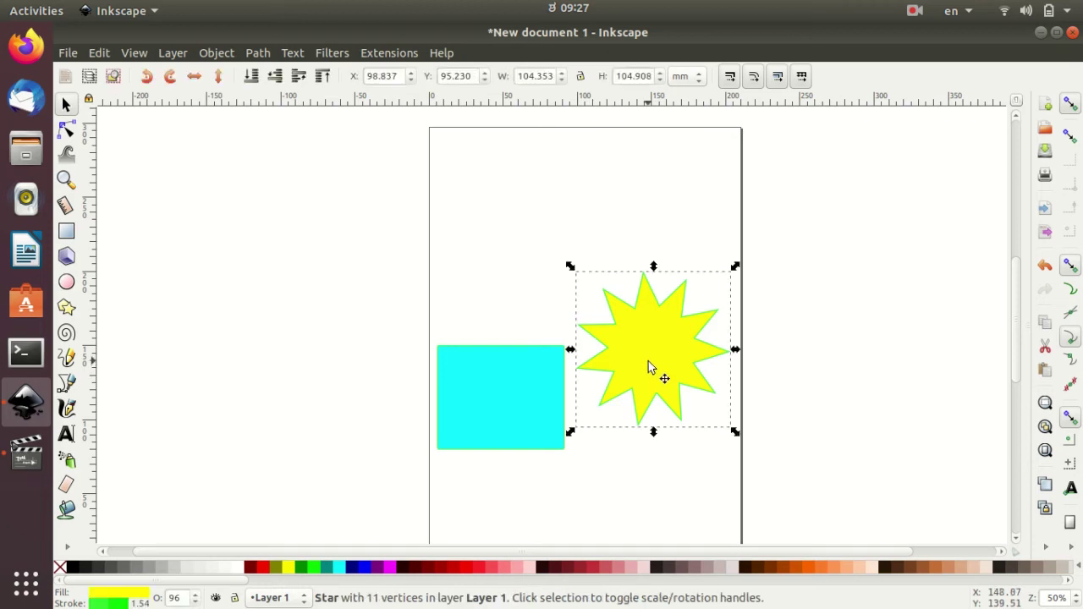
{"action": "key", "text": "Delete"}
{"action": "left_click_drag", "start_coordinate": [521, 393], "coordinate": [590, 220]}
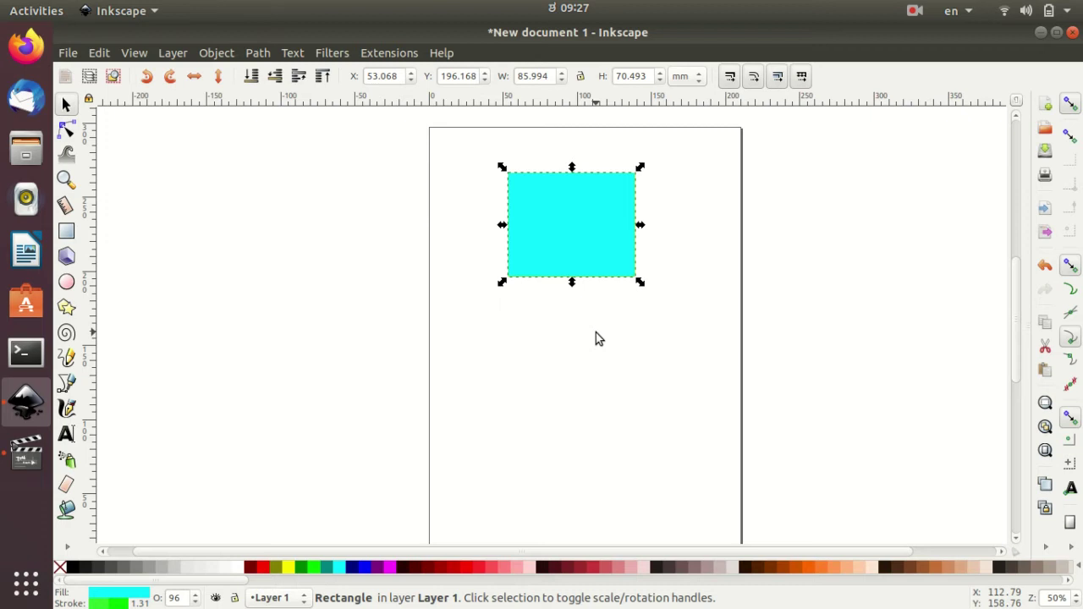
{"action": "key", "text": "Delete"}
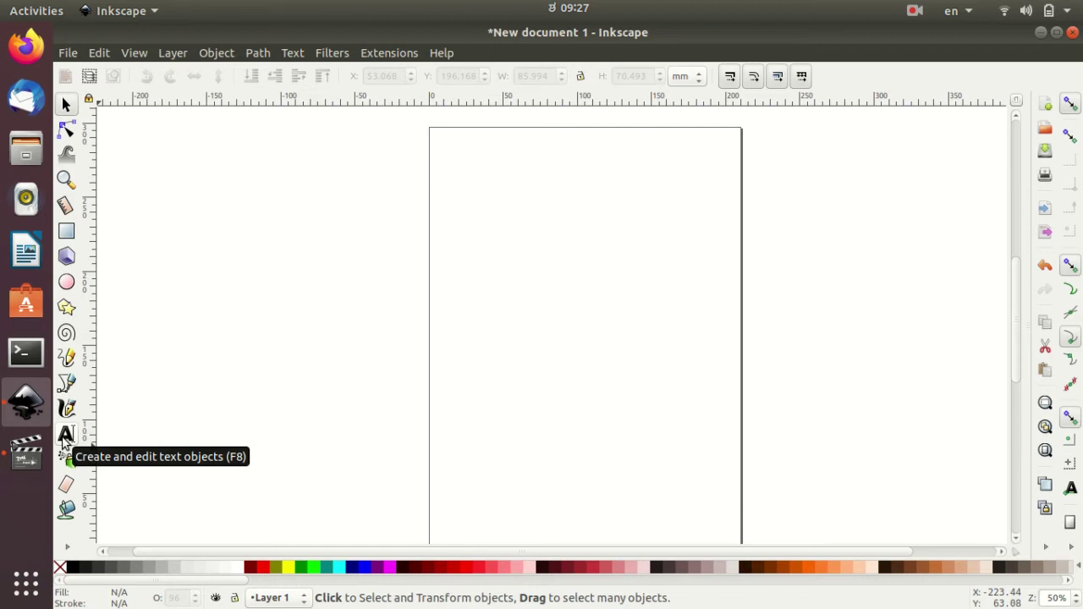
Type 'Hello' near the page top and stretch it to about 127 × 66 mm.
{"action": "left_click", "coordinate": [66, 435]}
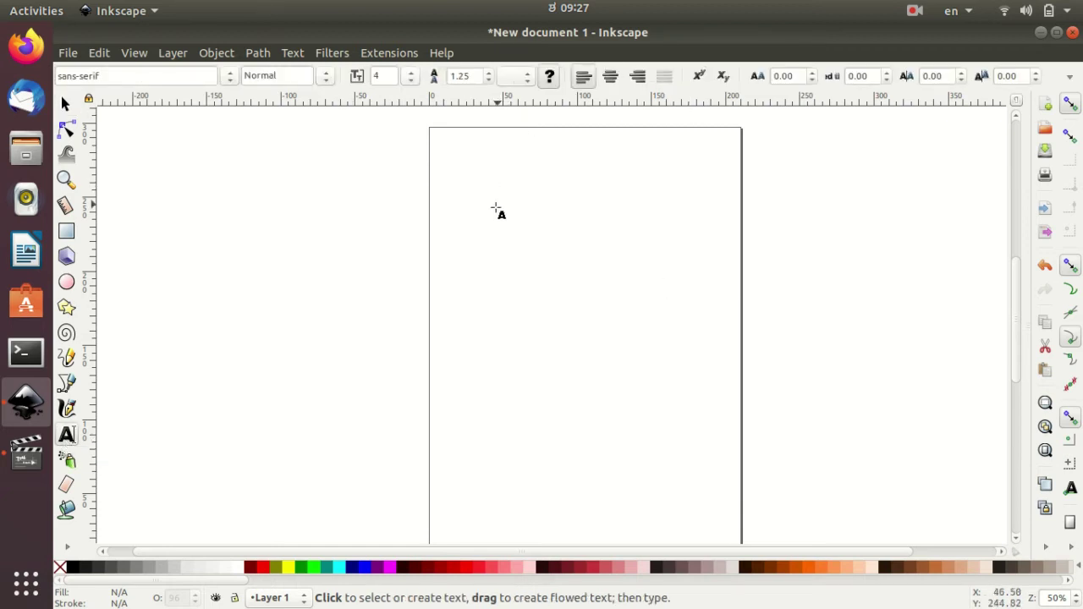
{"action": "left_click", "coordinate": [474, 175]}
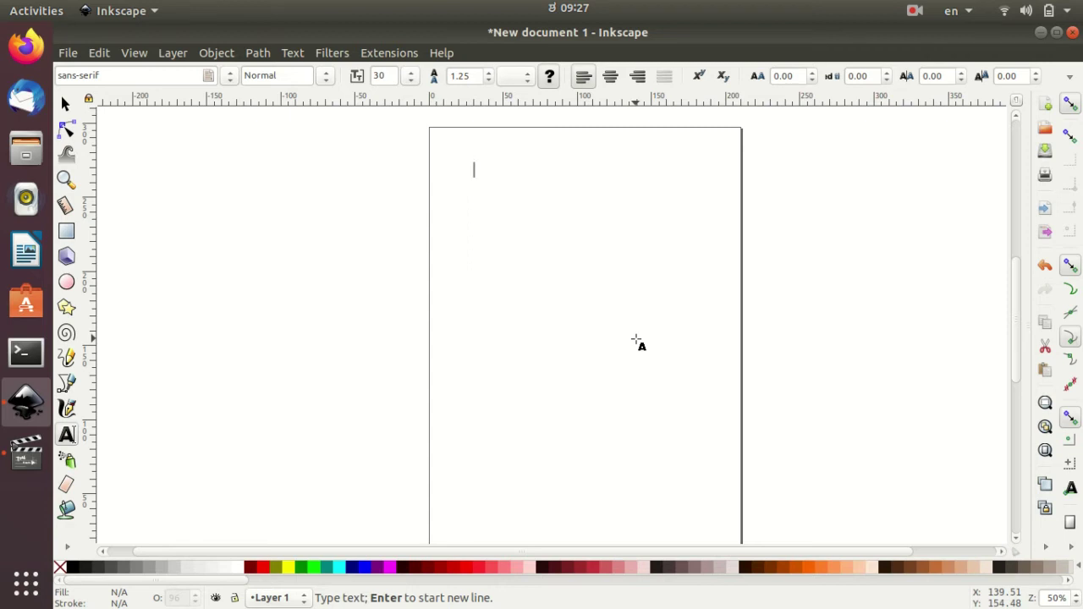
{"action": "type", "text": "He"}
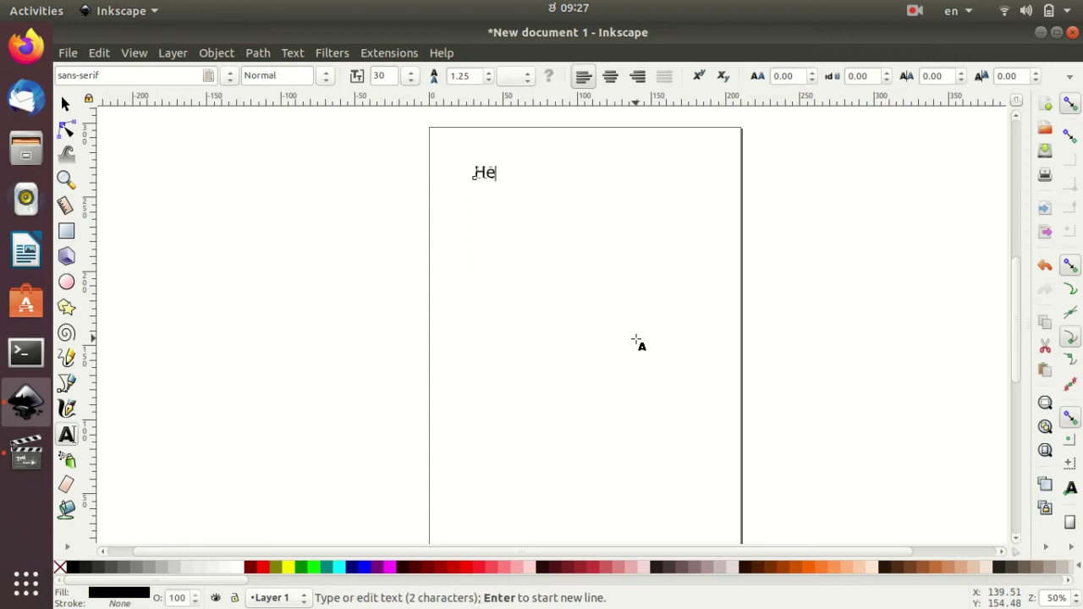
{"action": "type", "text": "llo"}
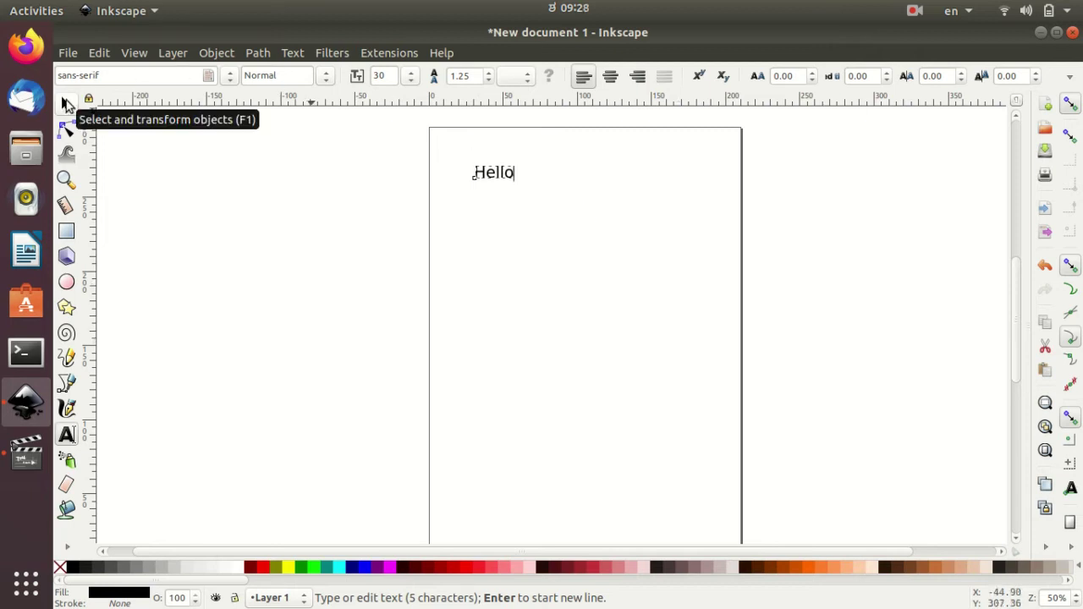
{"action": "left_click", "coordinate": [68, 103]}
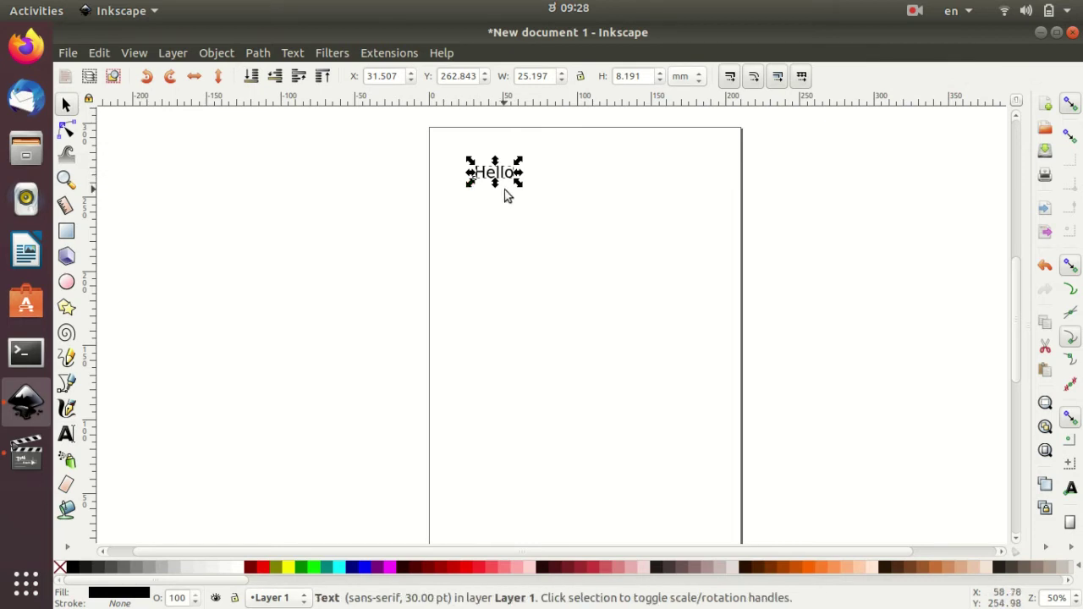
{"action": "mouse_move", "coordinate": [519, 185]}
{"action": "left_mouse_down"}
{"action": "mouse_move", "coordinate": [674, 290]}
{"action": "mouse_move", "coordinate": [671, 271]}
{"action": "left_mouse_up"}
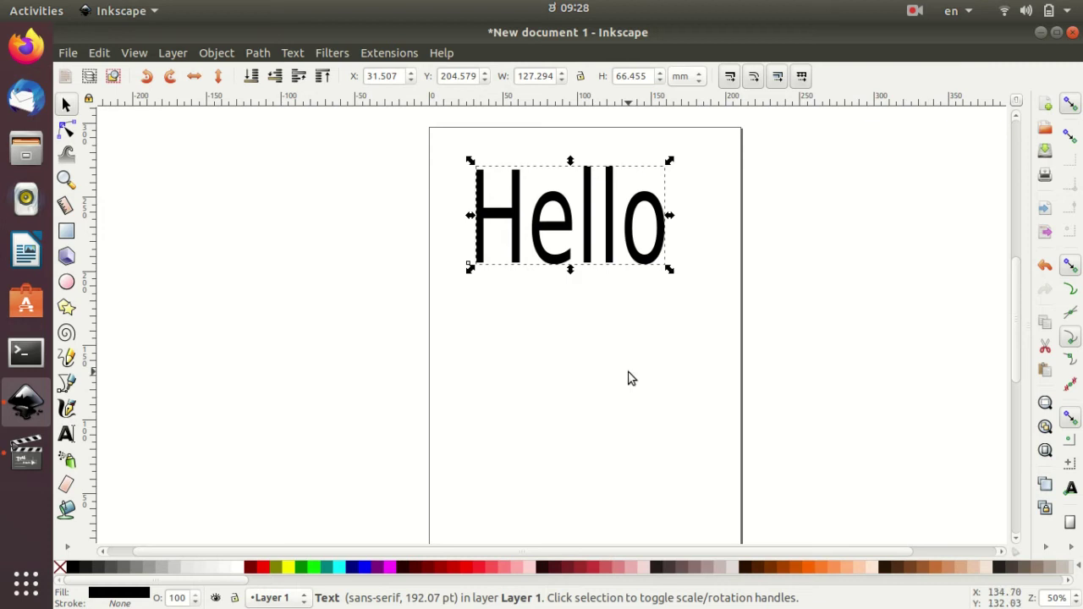
Colour the Hello text from the palette: red fill with a cyan outline.
{"action": "left_click", "coordinate": [642, 272]}
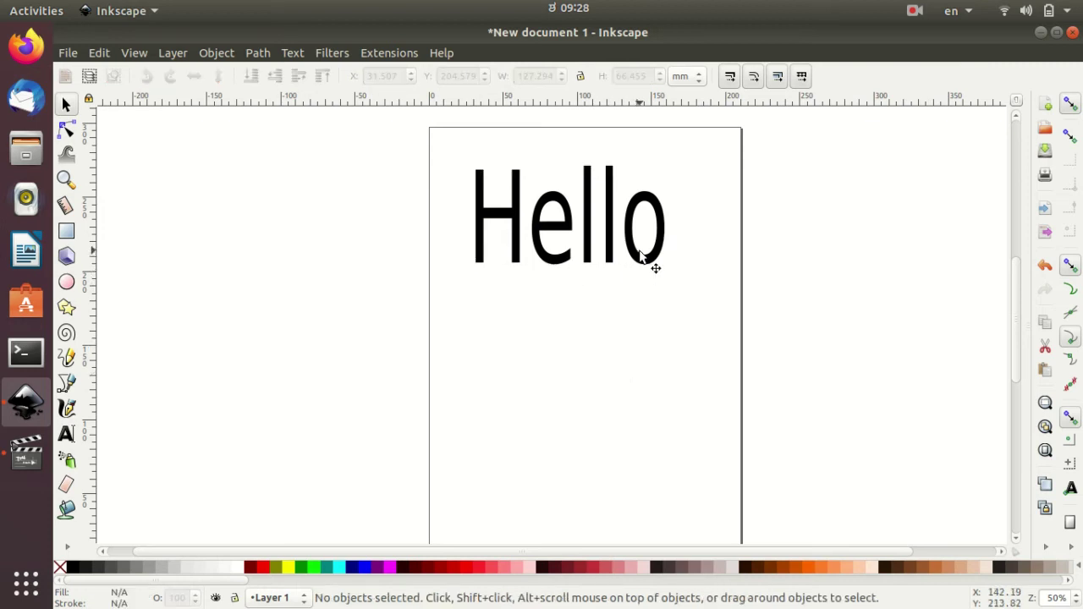
{"action": "double_click", "coordinate": [643, 254]}
{"action": "left_click", "coordinate": [641, 314]}
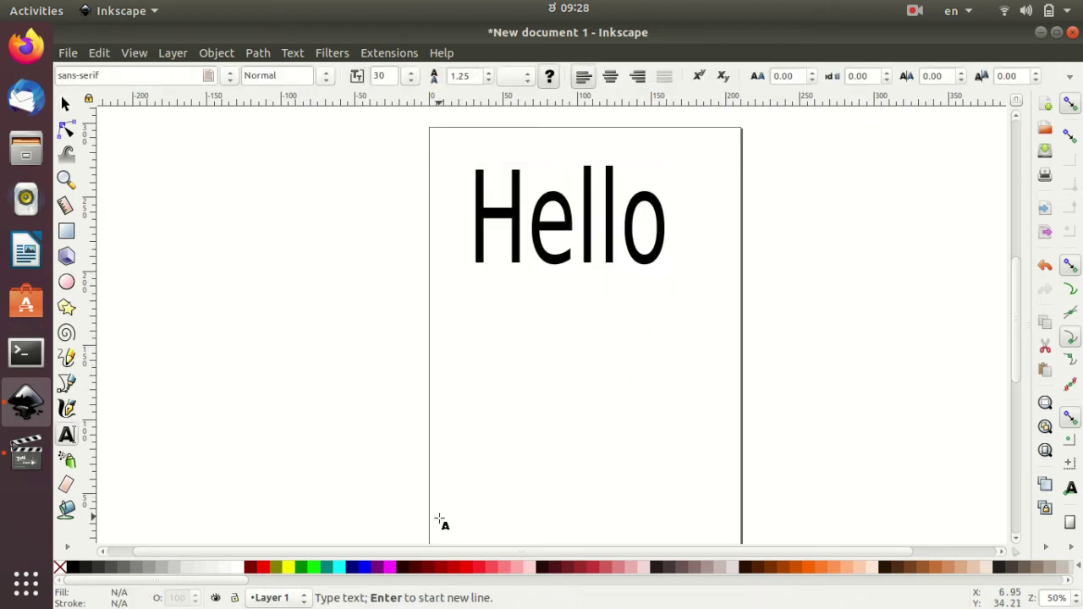
{"action": "left_click", "coordinate": [532, 205]}
{"action": "left_click", "coordinate": [66, 103]}
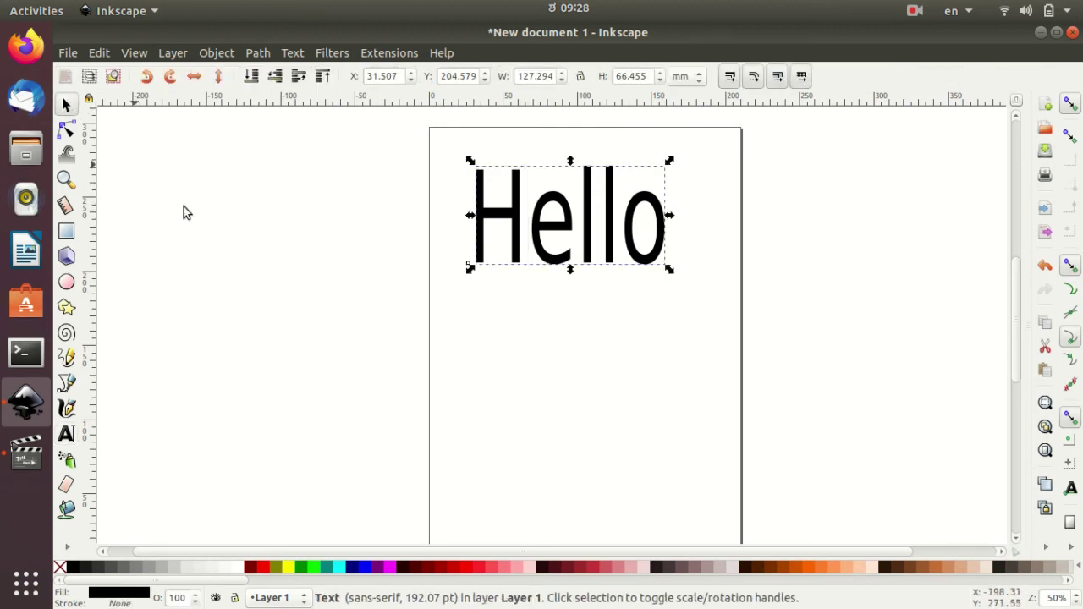
{"action": "left_click", "coordinate": [364, 567]}
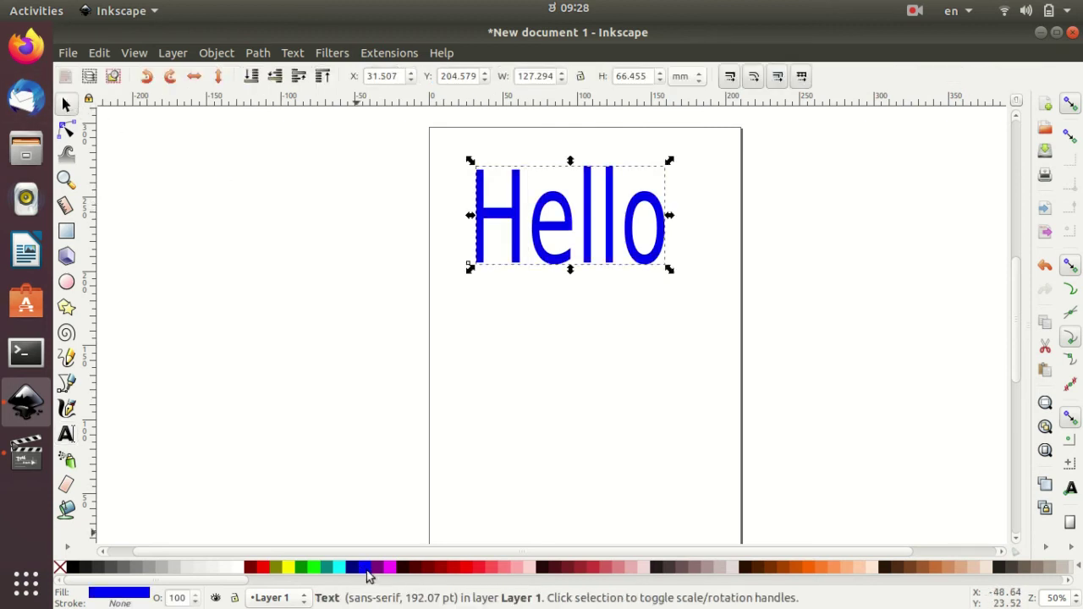
{"action": "left_click", "coordinate": [338, 568], "text": "shift"}
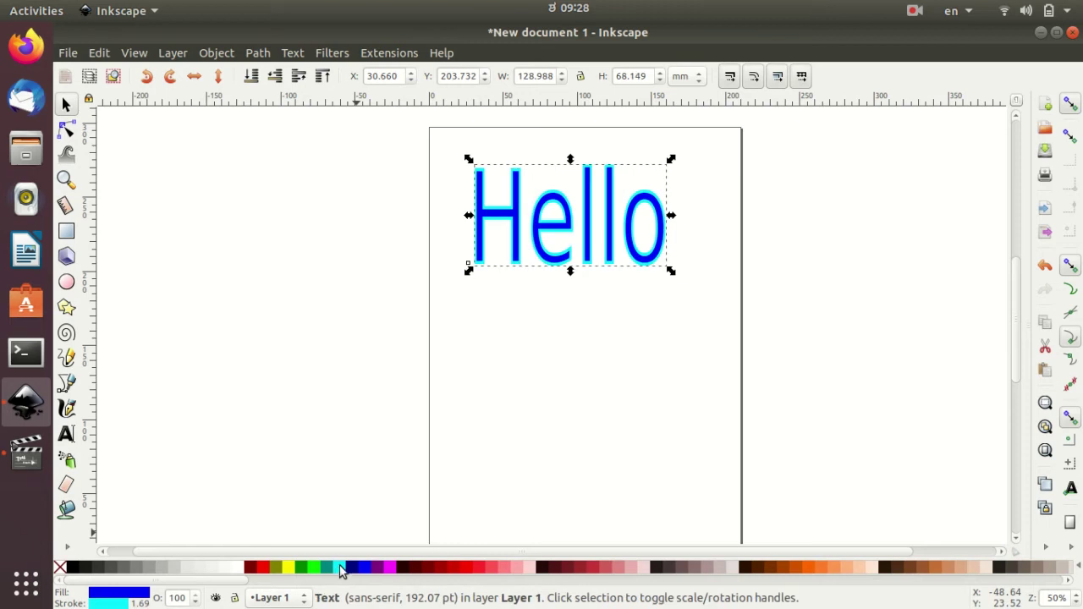
{"action": "left_click", "coordinate": [463, 568]}
Set Hello's fill to flat colour in Fill and Stroke, then close that panel.
{"action": "left_click", "coordinate": [546, 409]}
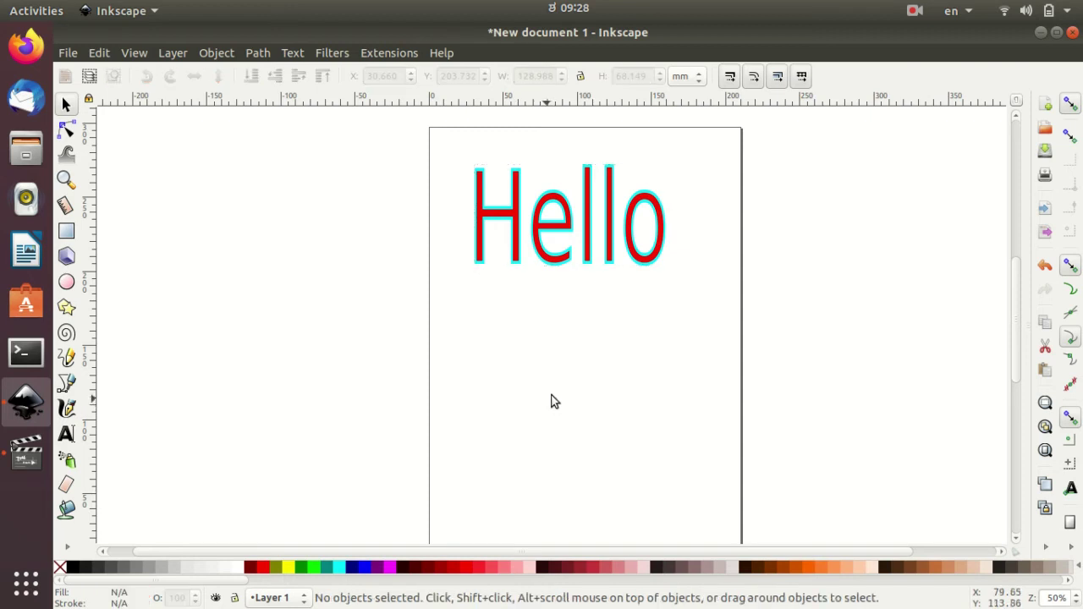
{"action": "left_click", "coordinate": [590, 240]}
{"action": "right_click", "coordinate": [589, 238]}
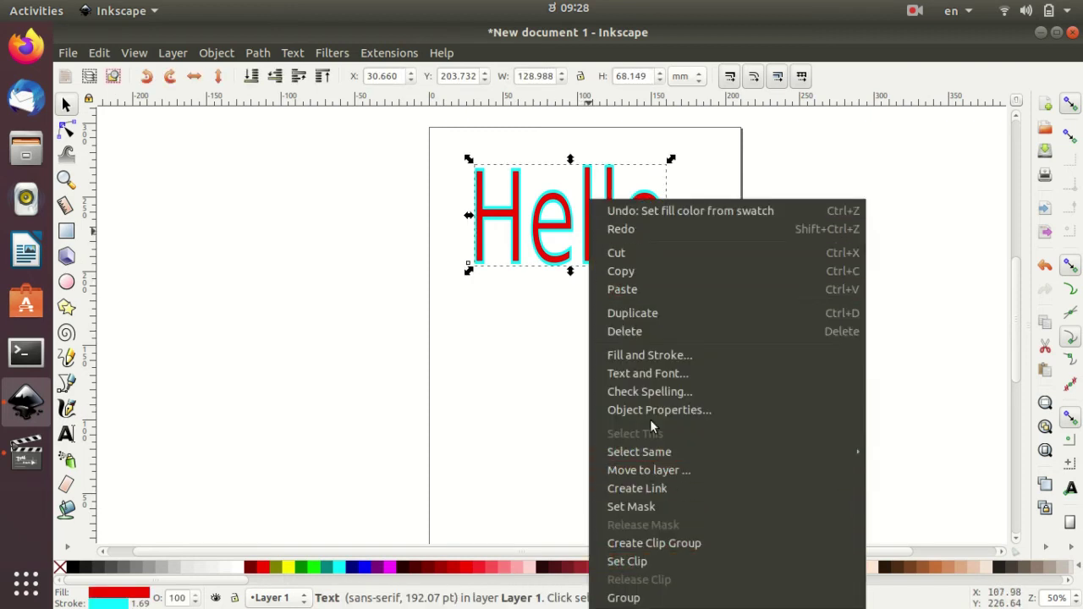
{"action": "left_click", "coordinate": [665, 357]}
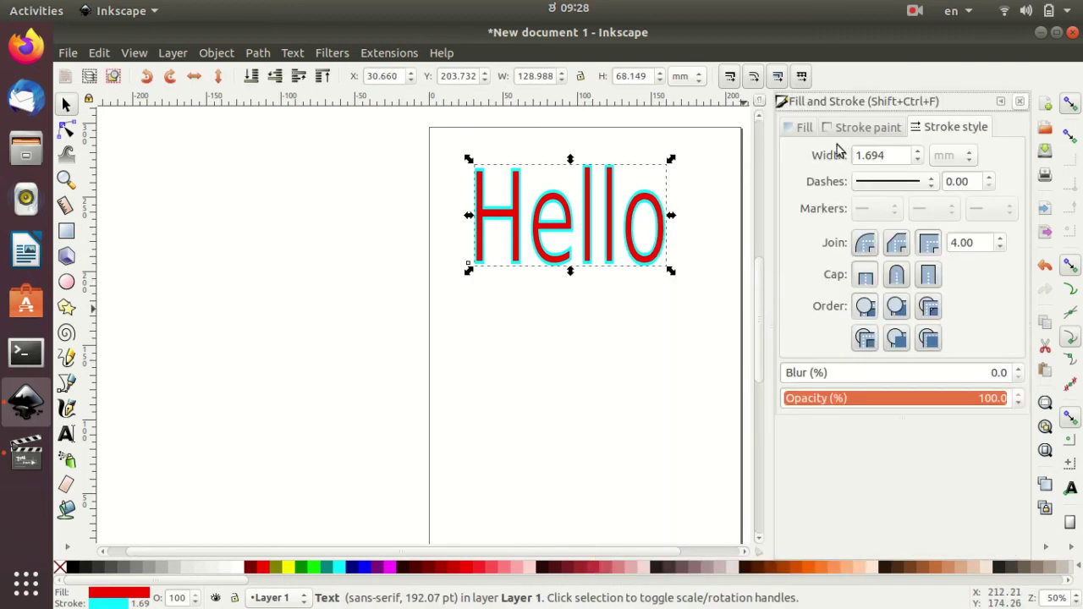
{"action": "left_click", "coordinate": [805, 129]}
{"action": "left_click", "coordinate": [891, 155]}
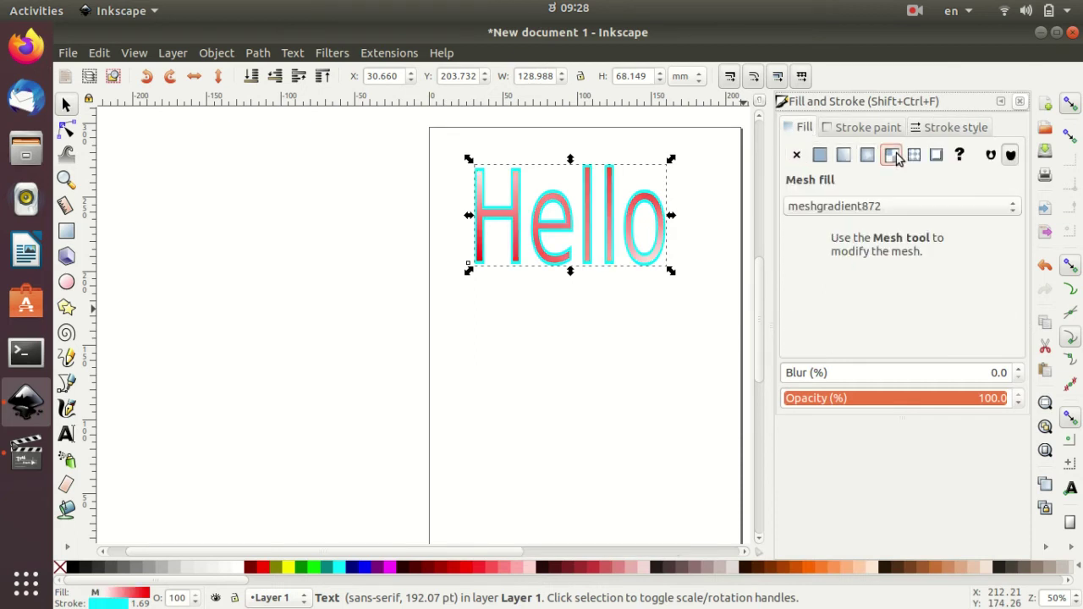
{"action": "left_click", "coordinate": [914, 155]}
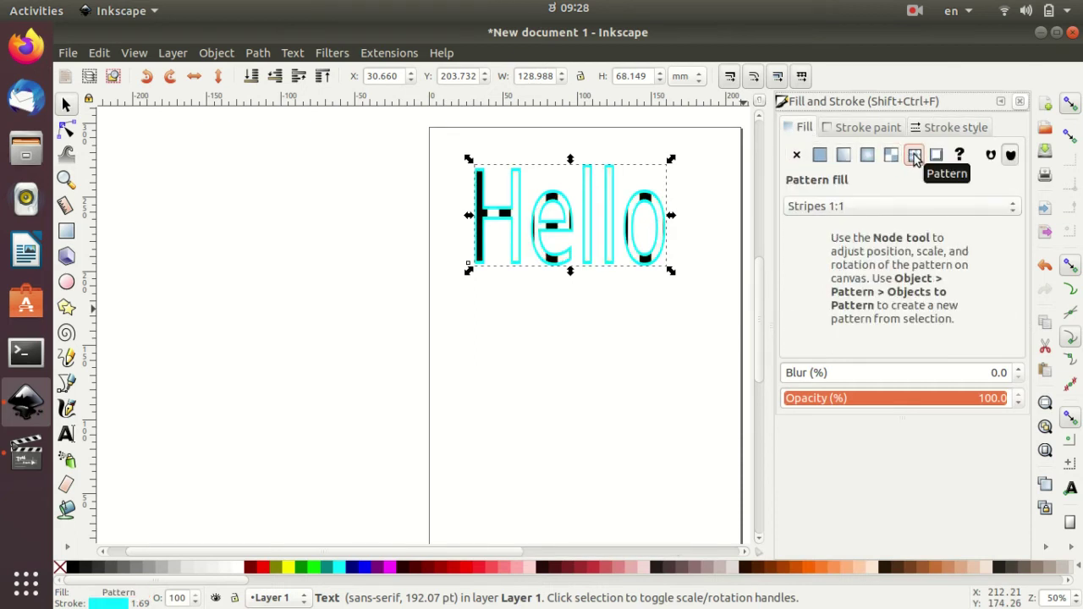
{"action": "left_click", "coordinate": [845, 155]}
{"action": "left_click", "coordinate": [820, 155]}
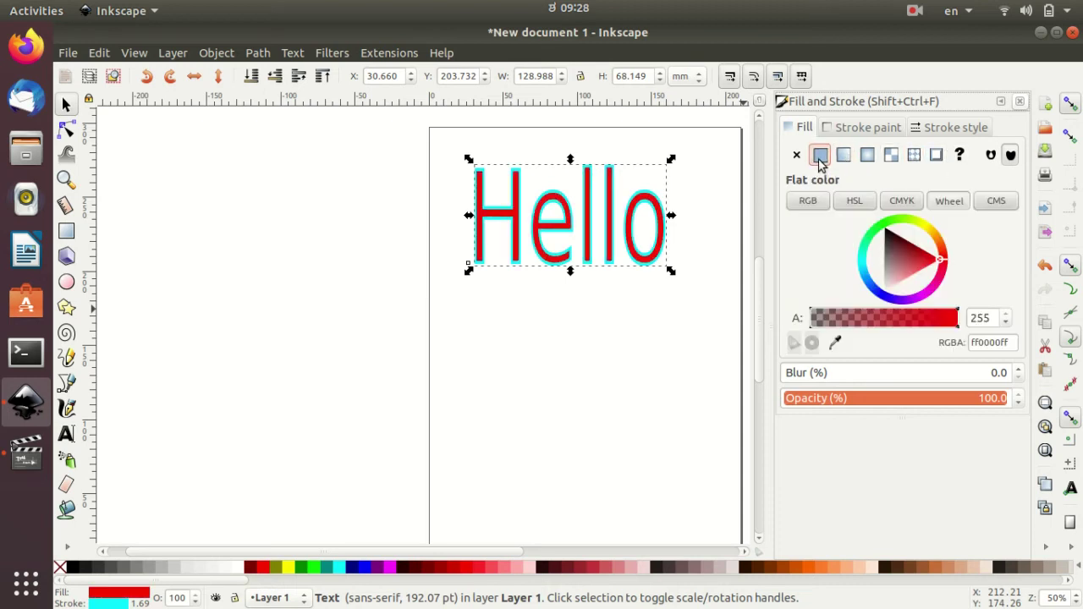
{"action": "left_click", "coordinate": [567, 371]}
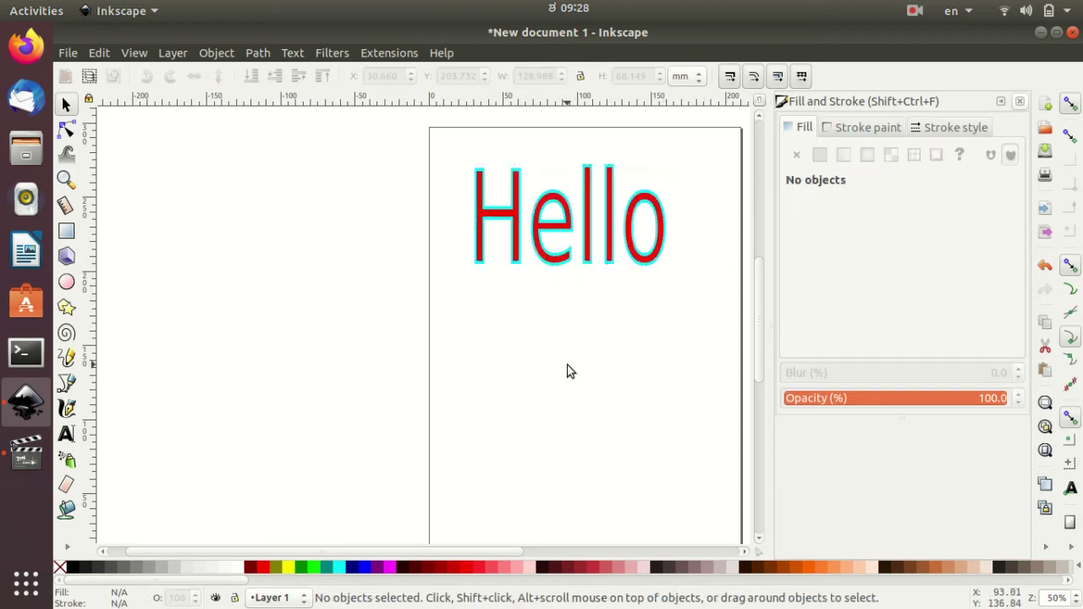
{"action": "left_click", "coordinate": [1020, 101]}
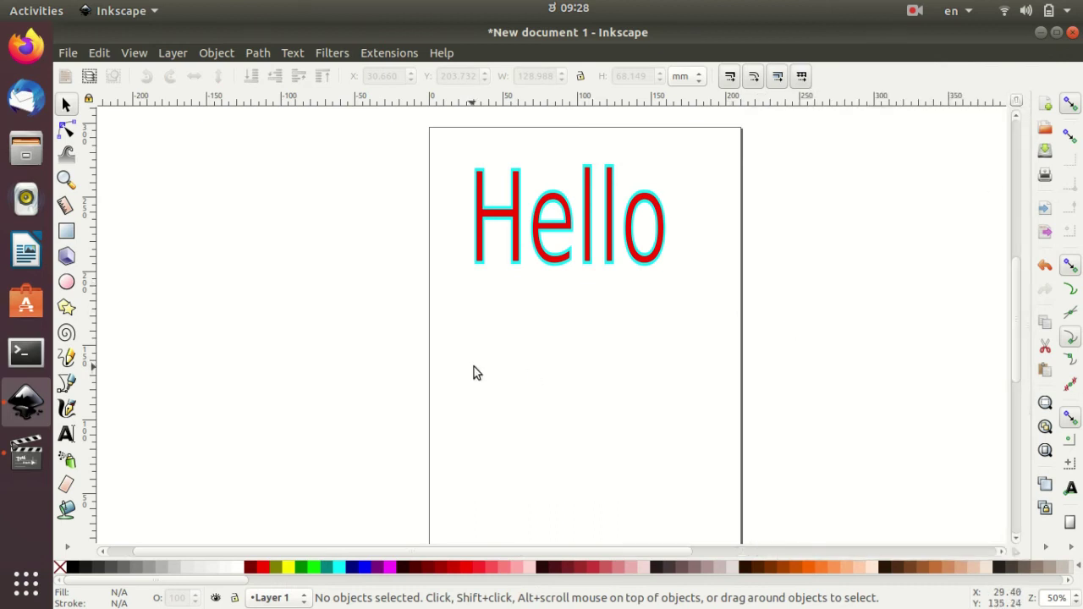
Switch the keyboard layout to Kannada (KaGaPa phonetic) and verify it is active.
{"action": "left_click", "coordinate": [968, 12]}
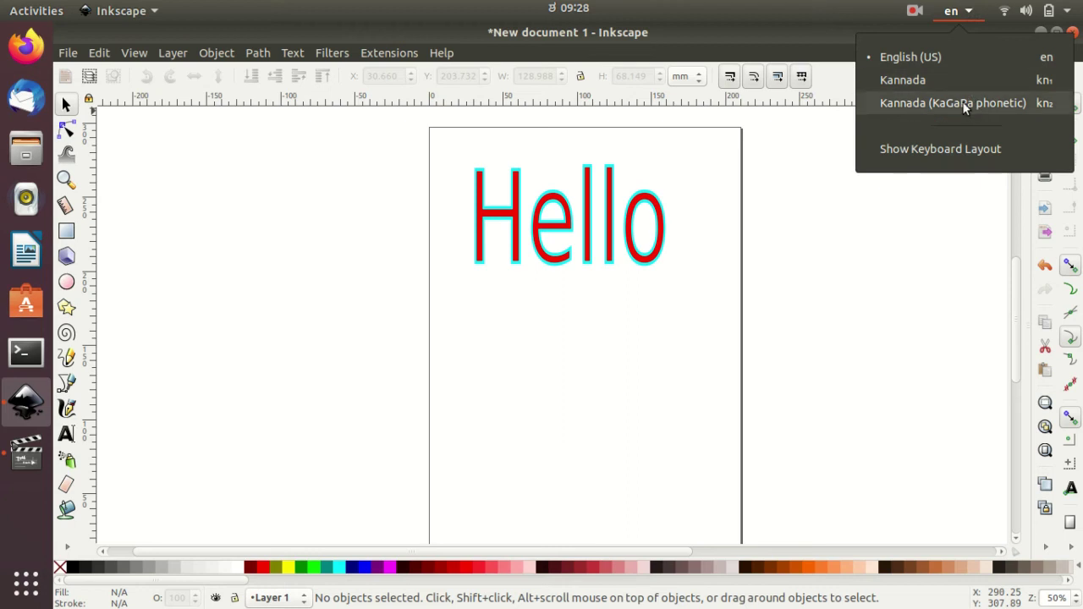
{"action": "left_click", "coordinate": [964, 104]}
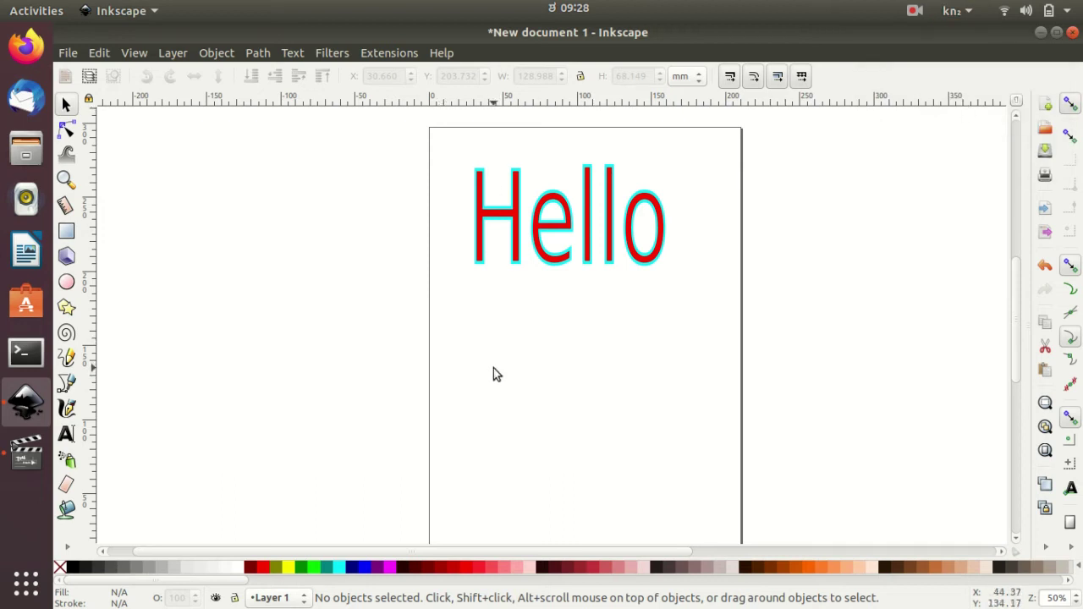
{"action": "left_click", "coordinate": [954, 12]}
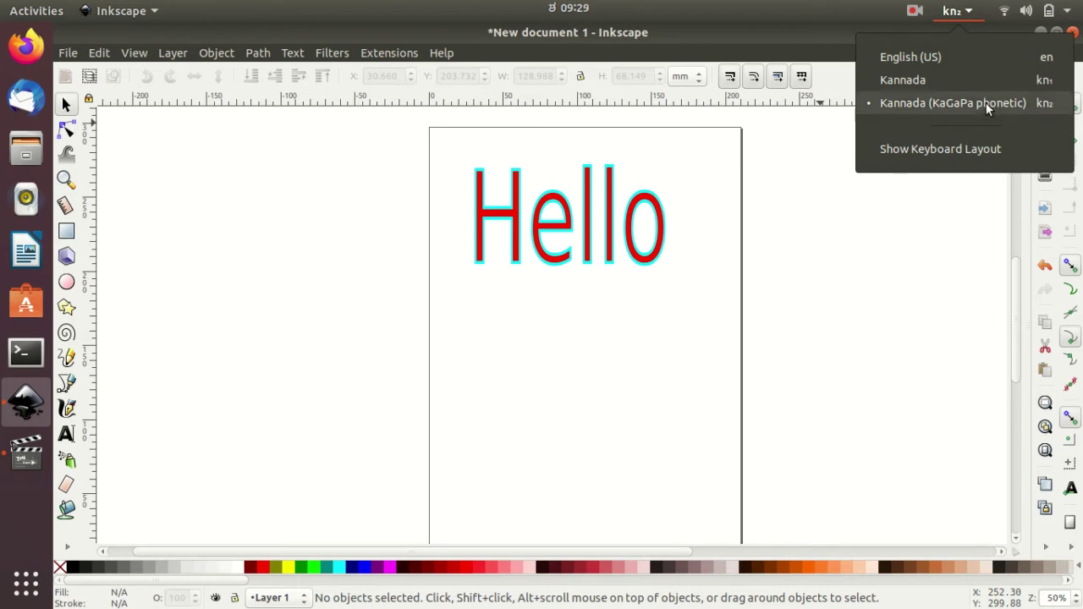
{"action": "left_click", "coordinate": [986, 102]}
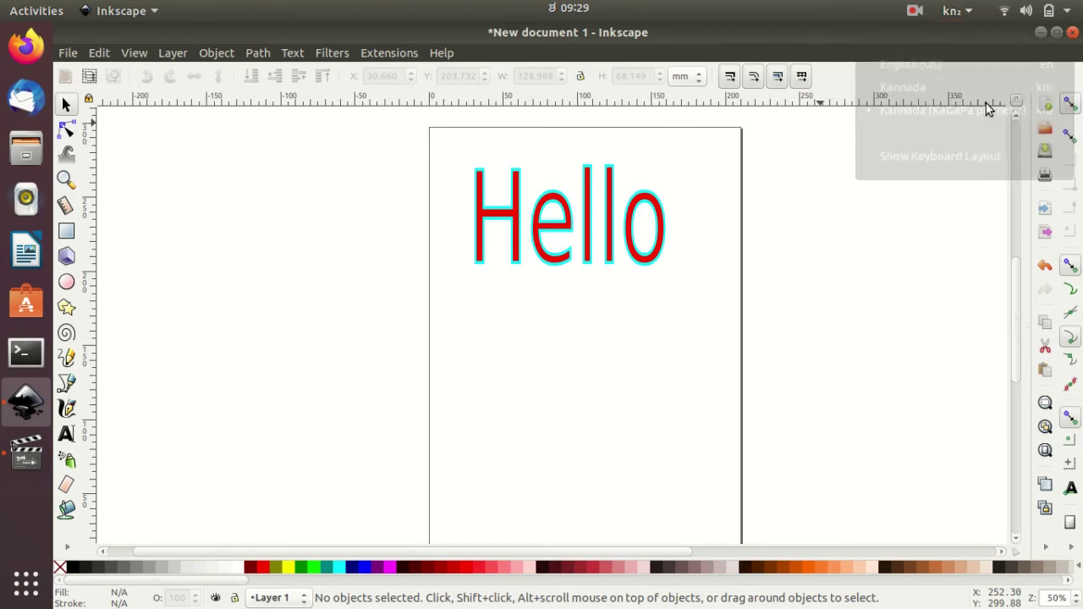
{"action": "left_click", "coordinate": [67, 436]}
Start a text line below Hello and type the Kannada text ತಮಸ್ತೆರ.
{"action": "left_click", "coordinate": [488, 360]}
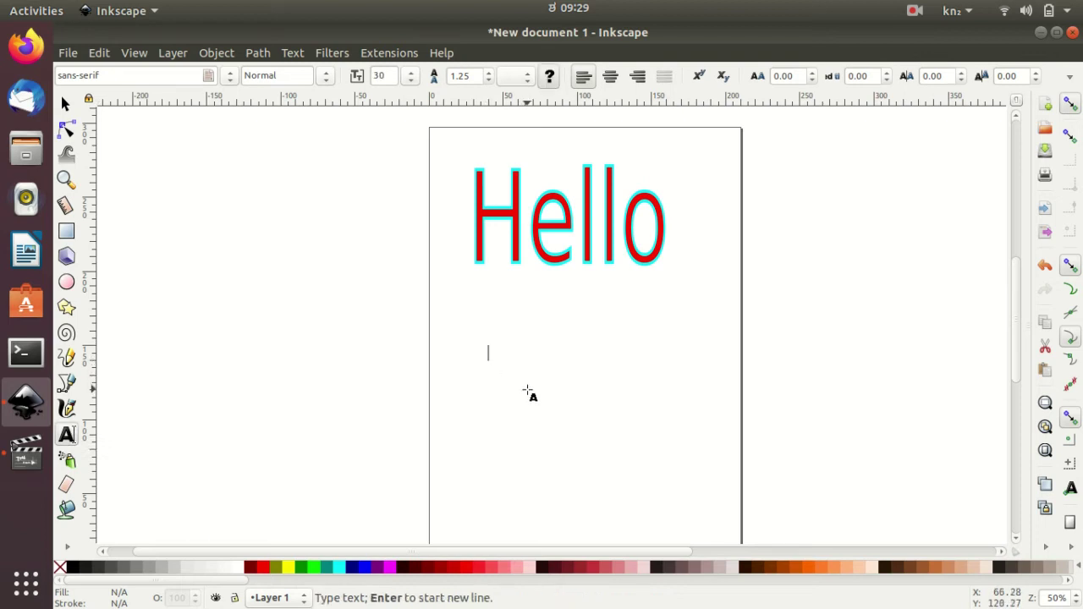
{"action": "type", "text": "ತ"}
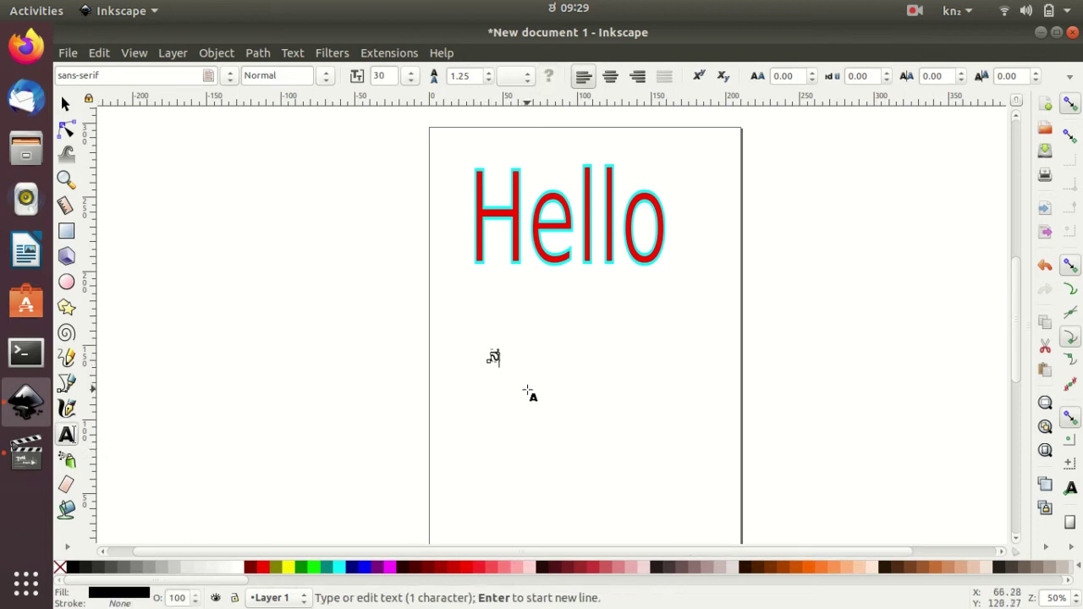
{"action": "type", "text": "ಮ"}
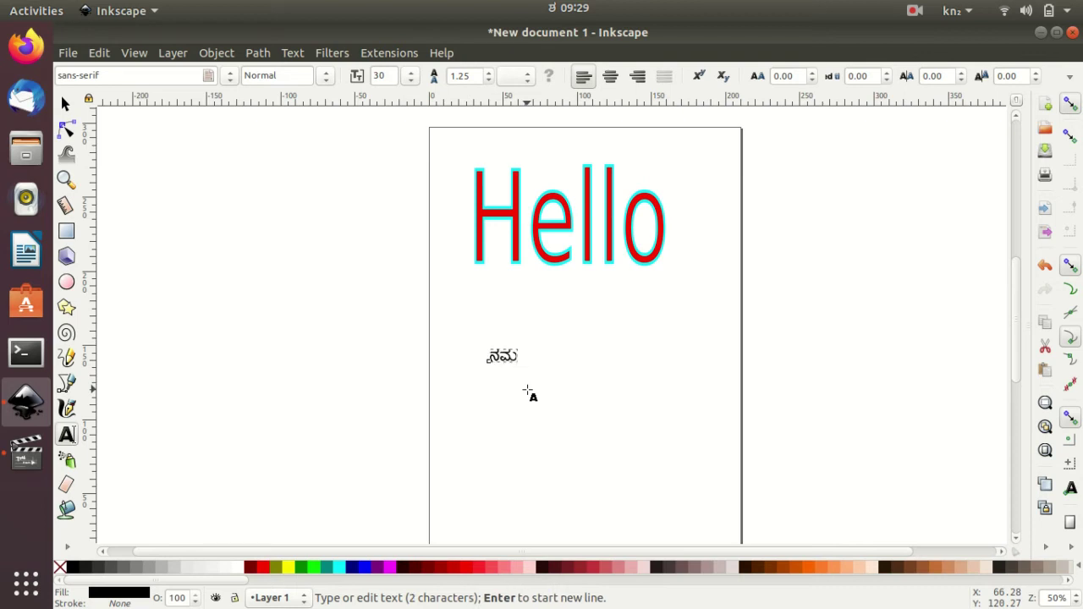
{"action": "type", "text": "ಸ್"}
{"action": "type", "text": "ತ"}
{"action": "type", "text": "ೆ"}
{"action": "type", "text": "ರ"}
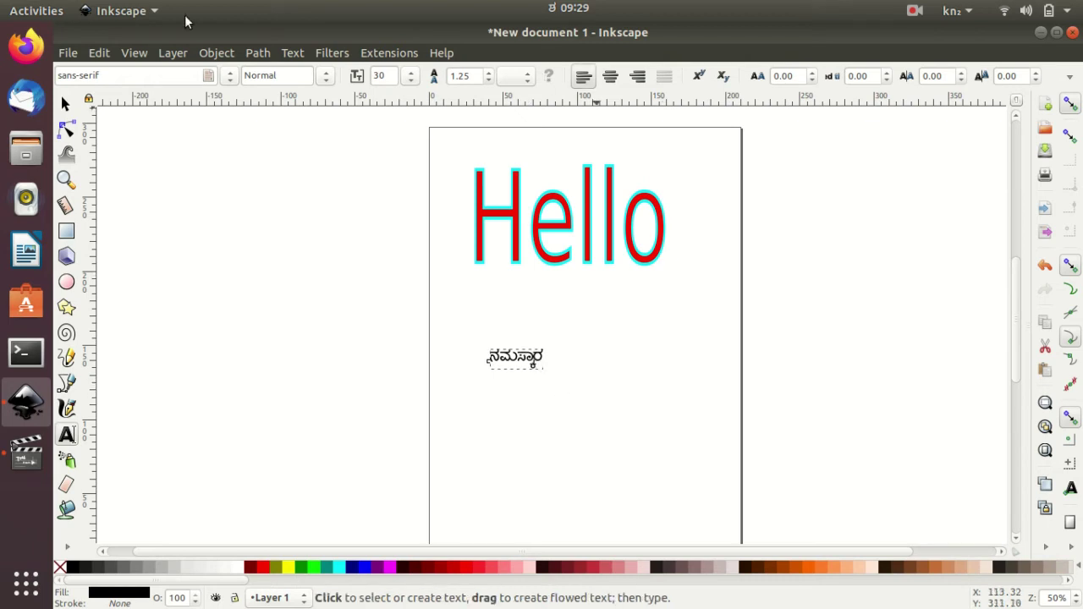
Enlarge the Kannada word and give it a blue fill with a lime-green outline.
{"action": "left_click", "coordinate": [66, 104]}
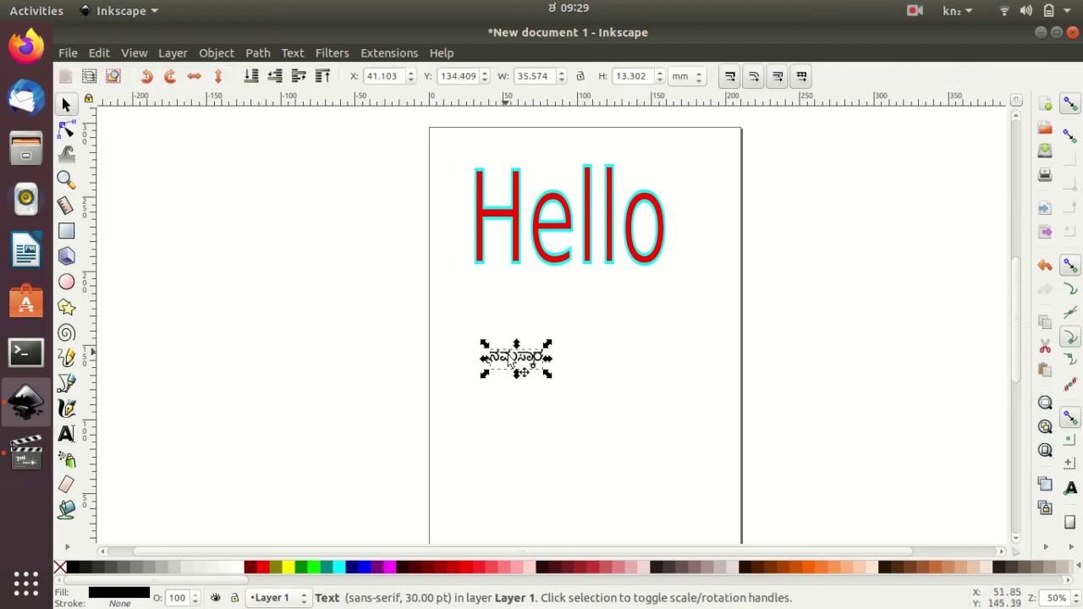
{"action": "left_click_drag", "start_coordinate": [546, 376], "coordinate": [674, 457]}
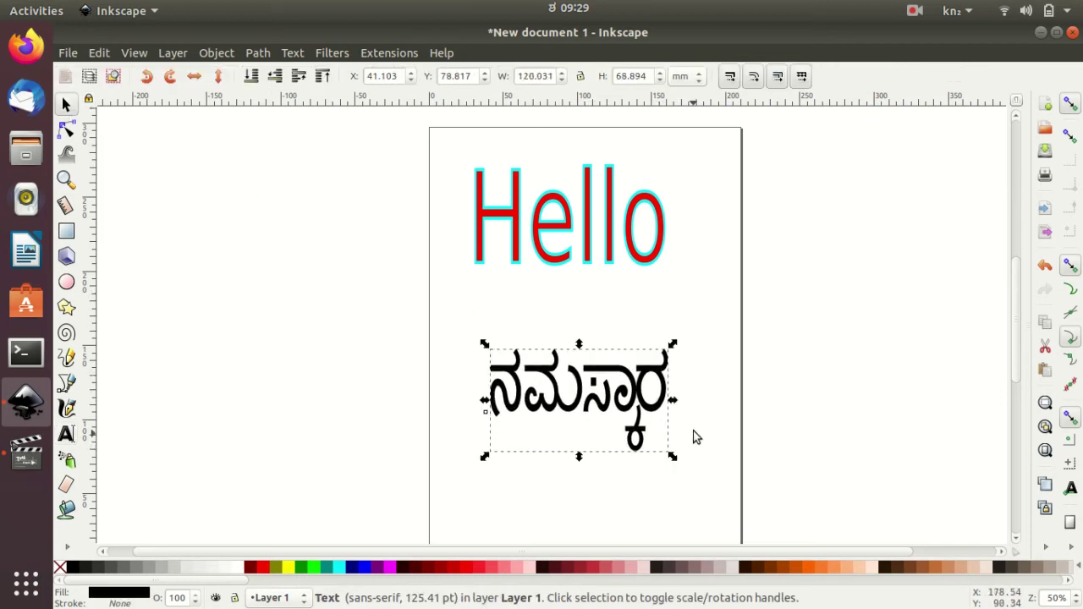
{"action": "left_click_drag", "start_coordinate": [484, 405], "coordinate": [459, 405]}
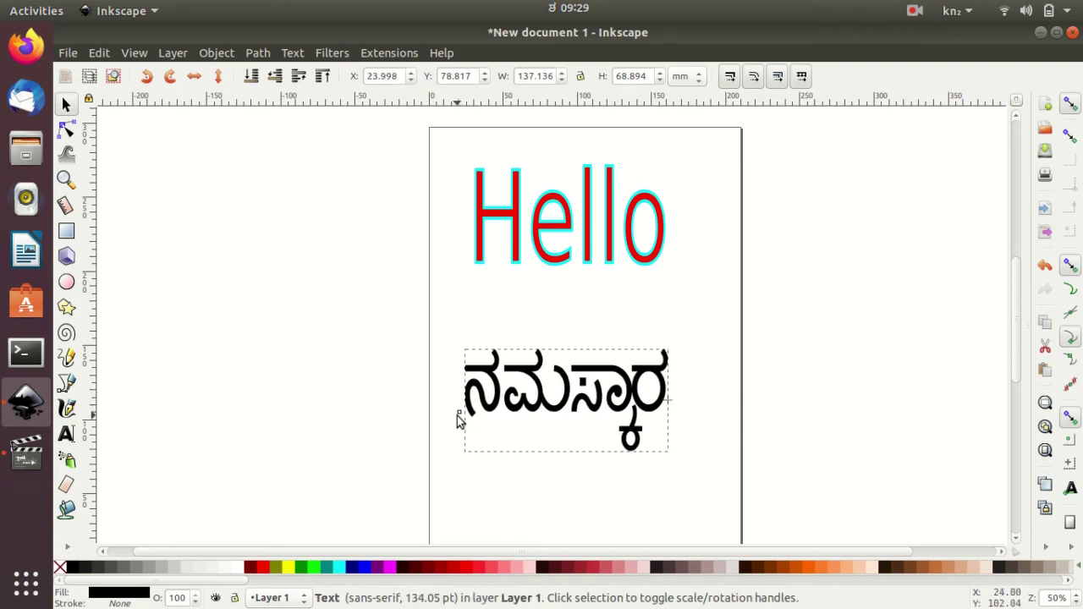
{"action": "left_click_drag", "start_coordinate": [673, 342], "coordinate": [677, 335]}
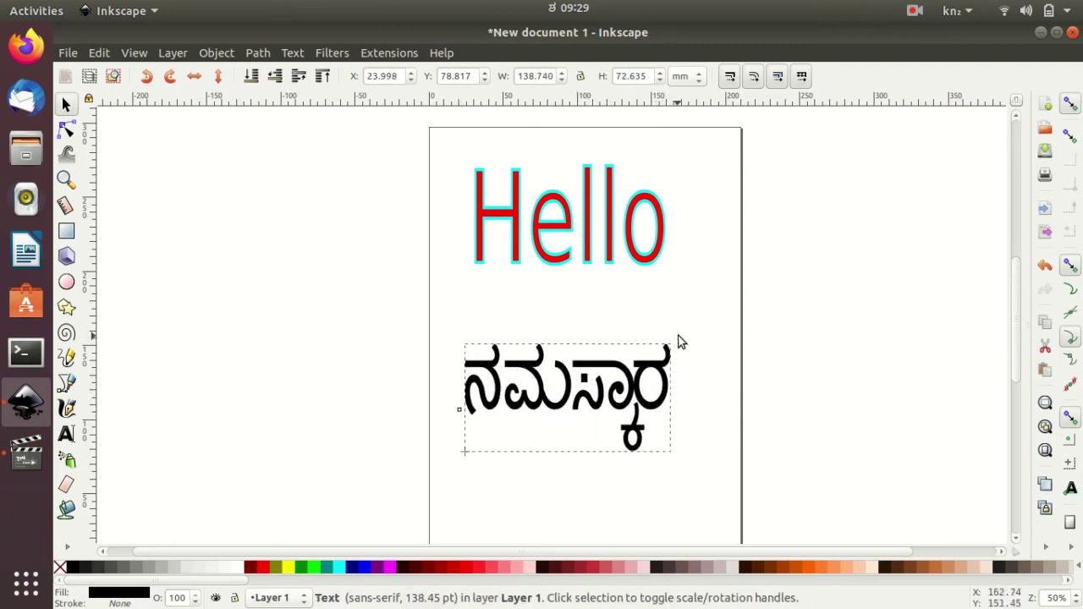
{"action": "left_click", "coordinate": [364, 567]}
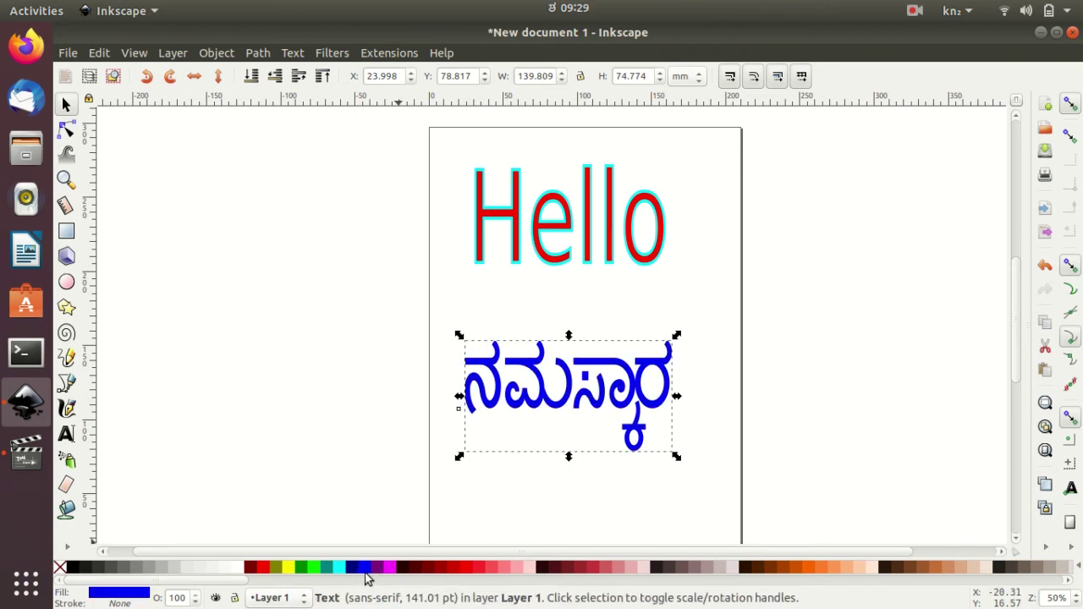
{"action": "left_click", "coordinate": [314, 567], "text": "shift"}
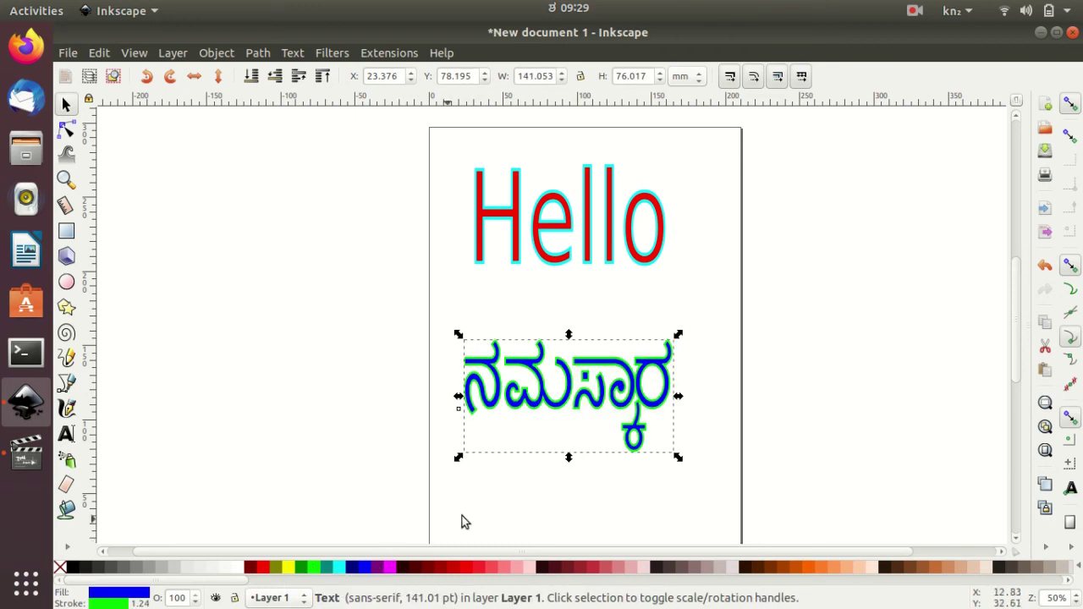
{"action": "left_click", "coordinate": [534, 490]}
Select Hello and enter text editing with the letter e highlighted.
{"action": "left_click", "coordinate": [600, 396]}
{"action": "left_click", "coordinate": [677, 293]}
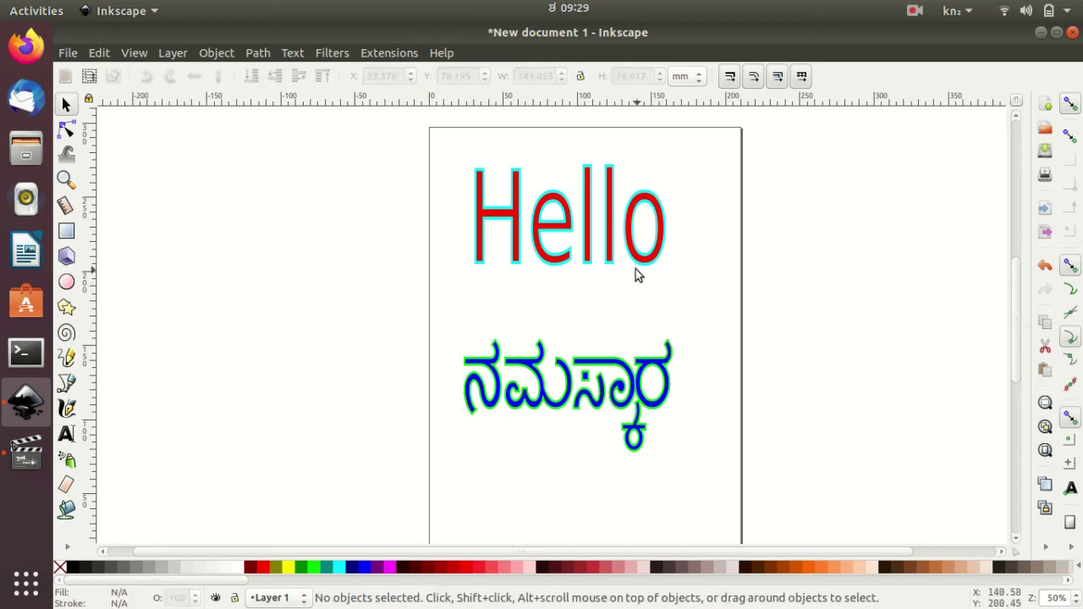
{"action": "left_click", "coordinate": [564, 211]}
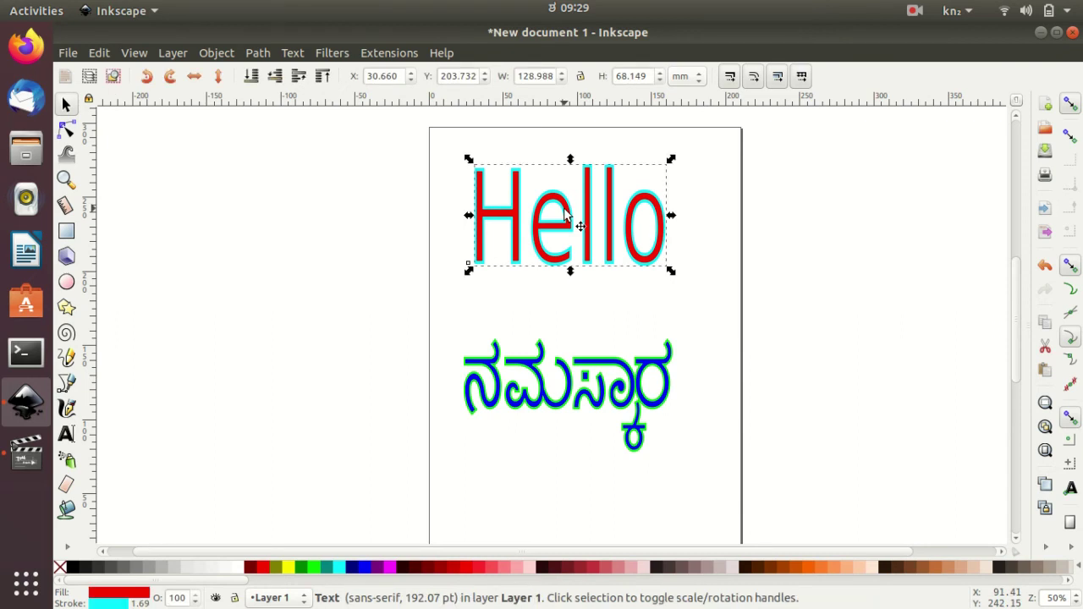
{"action": "left_click", "coordinate": [535, 222]}
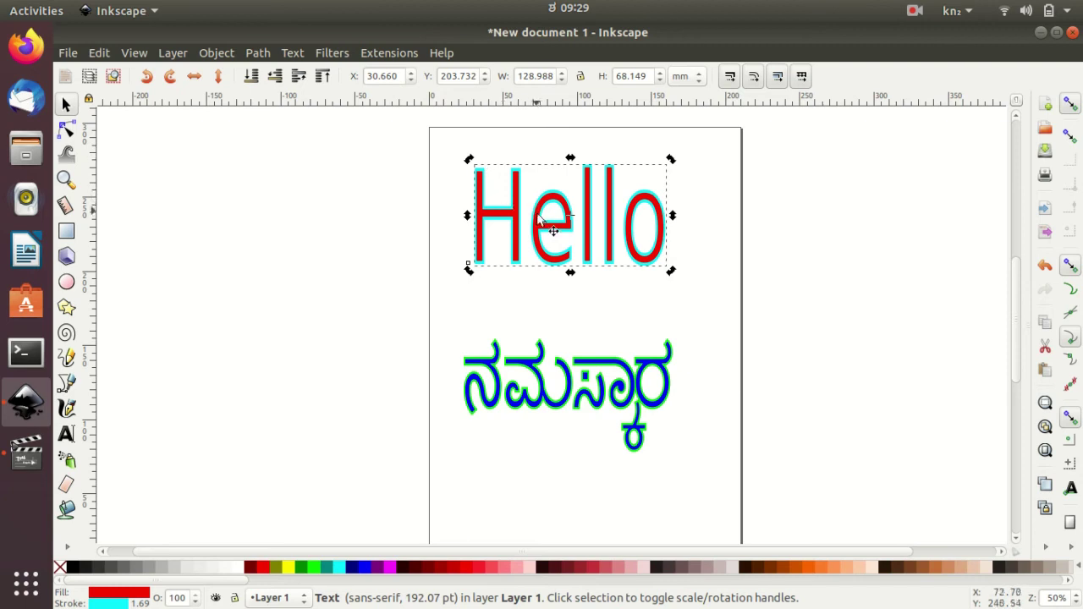
{"action": "double_click", "coordinate": [541, 233]}
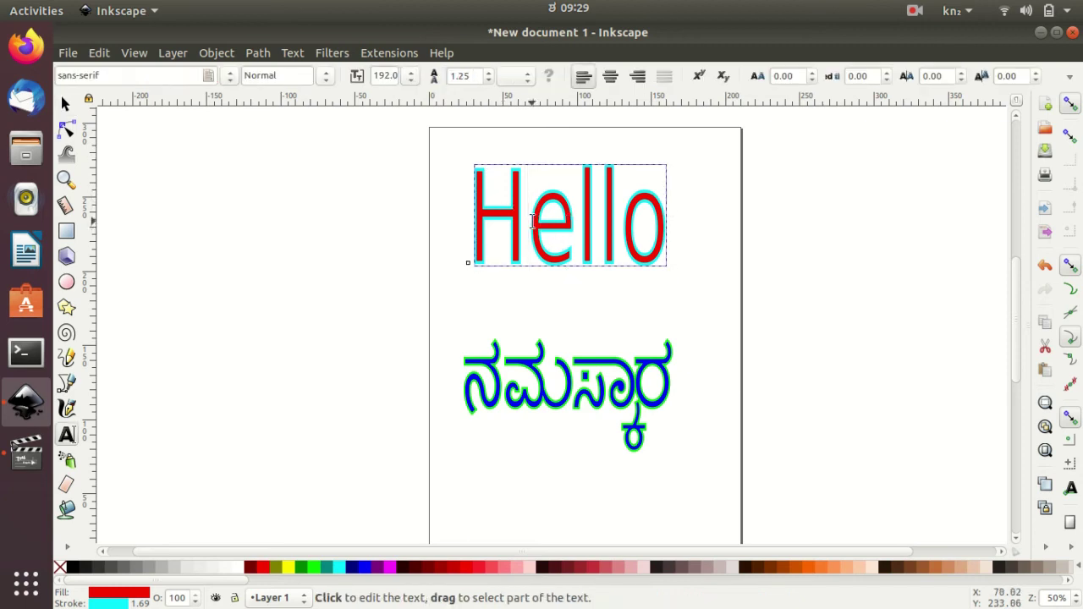
{"action": "left_click_drag", "start_coordinate": [530, 222], "coordinate": [563, 225]}
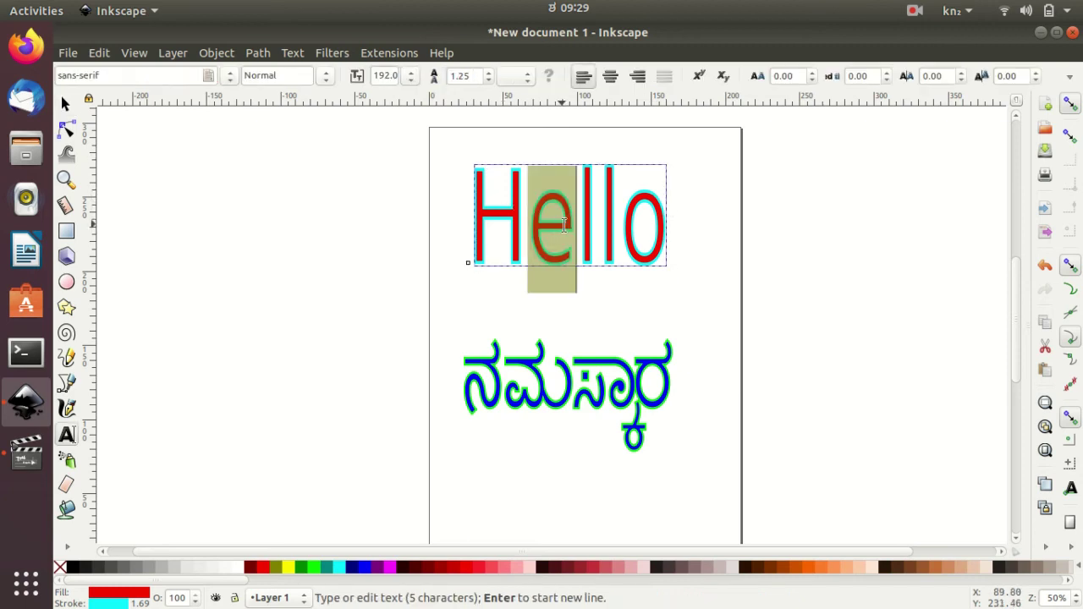
Clear the letter selection and select the whole Hello text object.
{"action": "left_click", "coordinate": [293, 53]}
{"action": "left_click", "coordinate": [412, 164]}
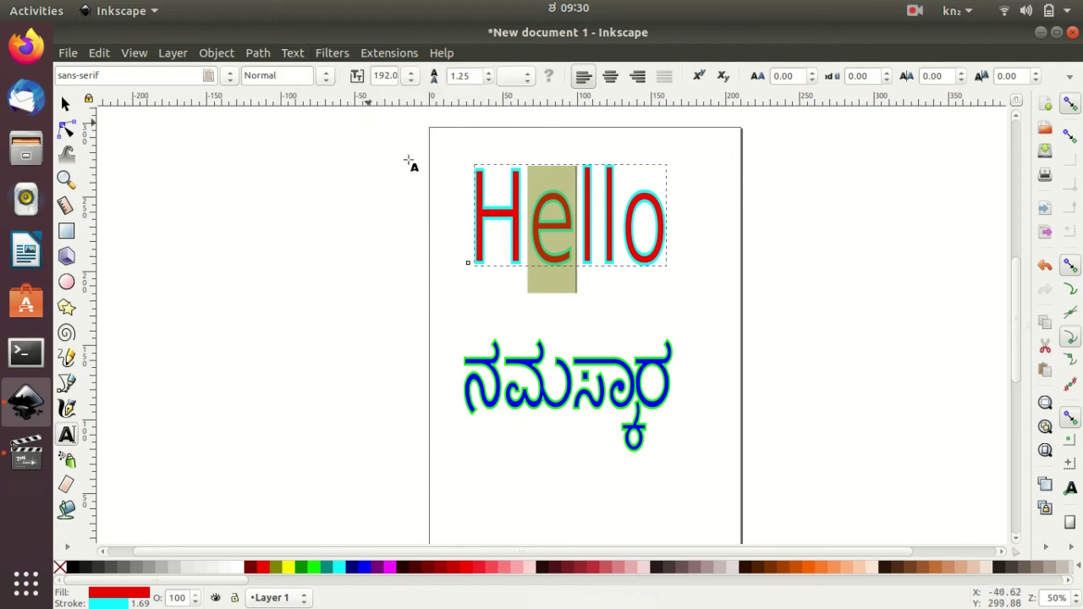
{"action": "key", "text": "Escape"}
{"action": "left_click", "coordinate": [293, 52]}
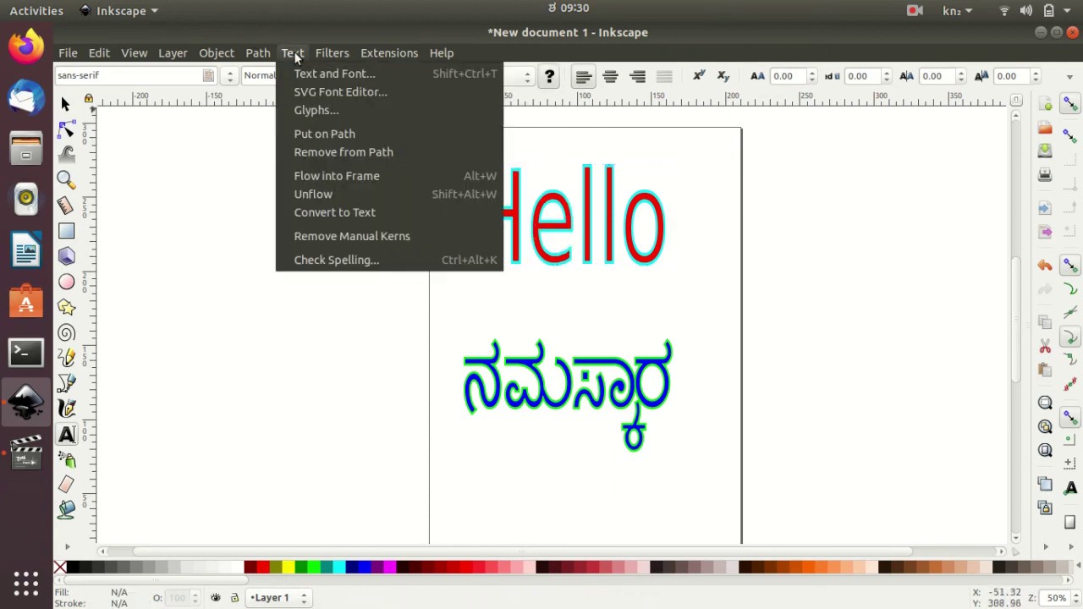
{"action": "left_click", "coordinate": [616, 263]}
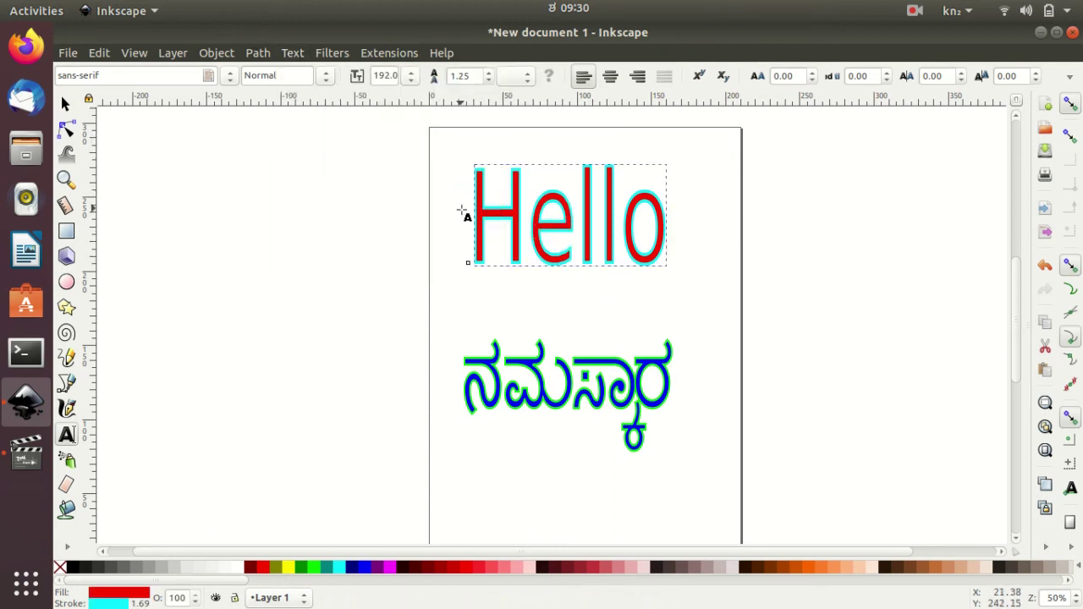
{"action": "left_click", "coordinate": [66, 103]}
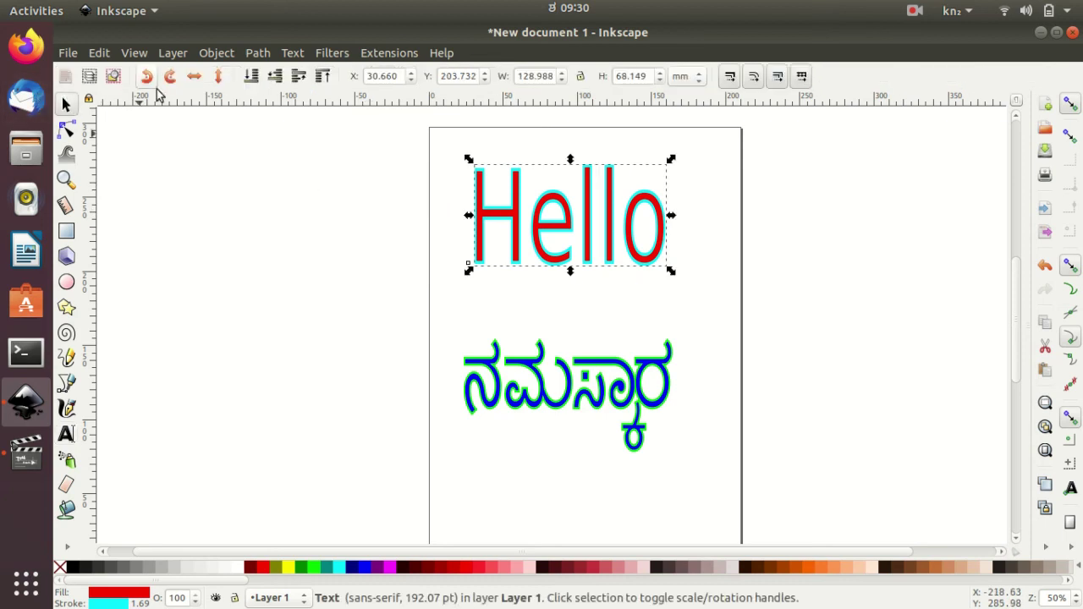
Apply the Abyssinica SIL font in Regular style to Hello via Text and Font.
{"action": "left_click", "coordinate": [291, 53]}
{"action": "left_click", "coordinate": [307, 74]}
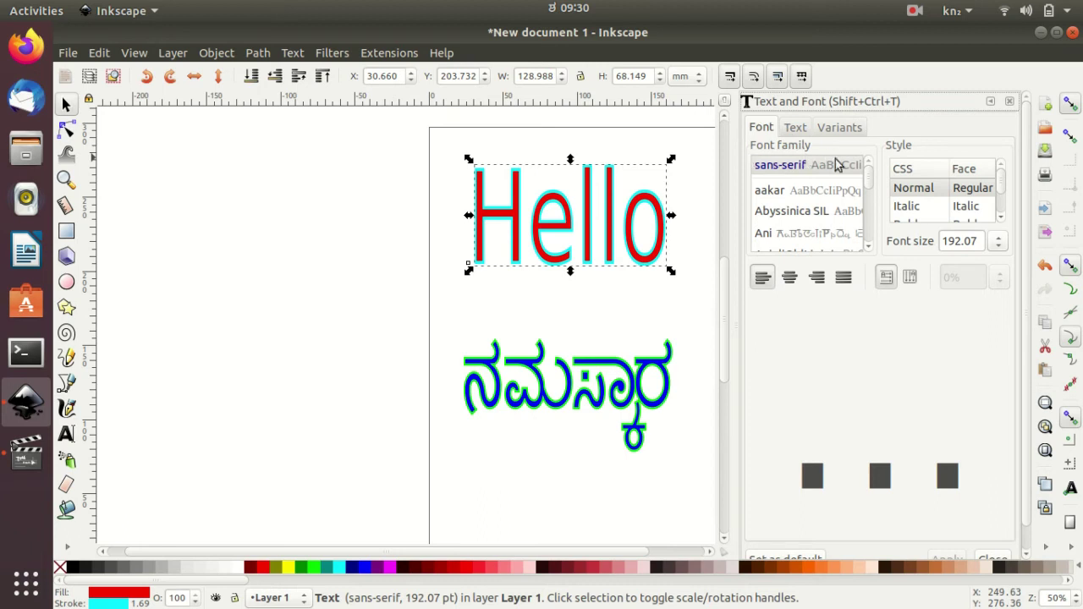
{"action": "left_click", "coordinate": [823, 212]}
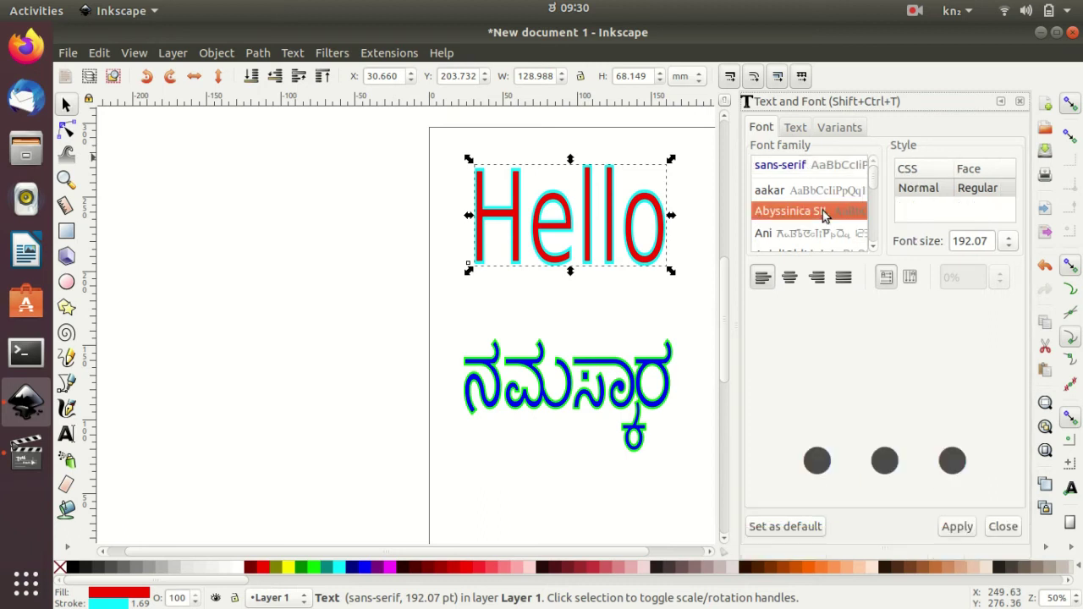
{"action": "left_click", "coordinate": [963, 525]}
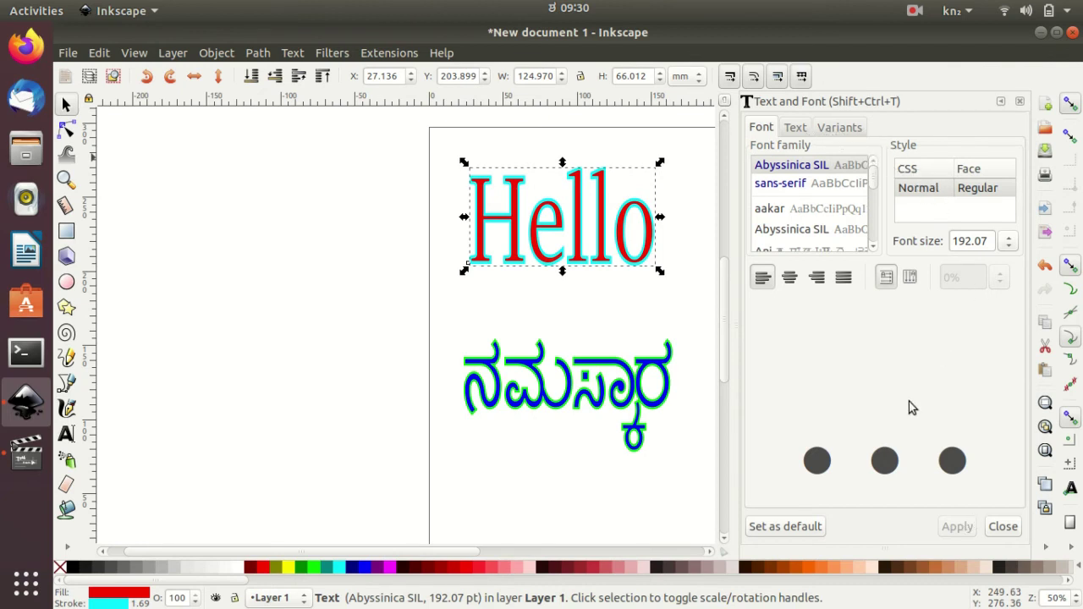
{"action": "left_click", "coordinate": [577, 284]}
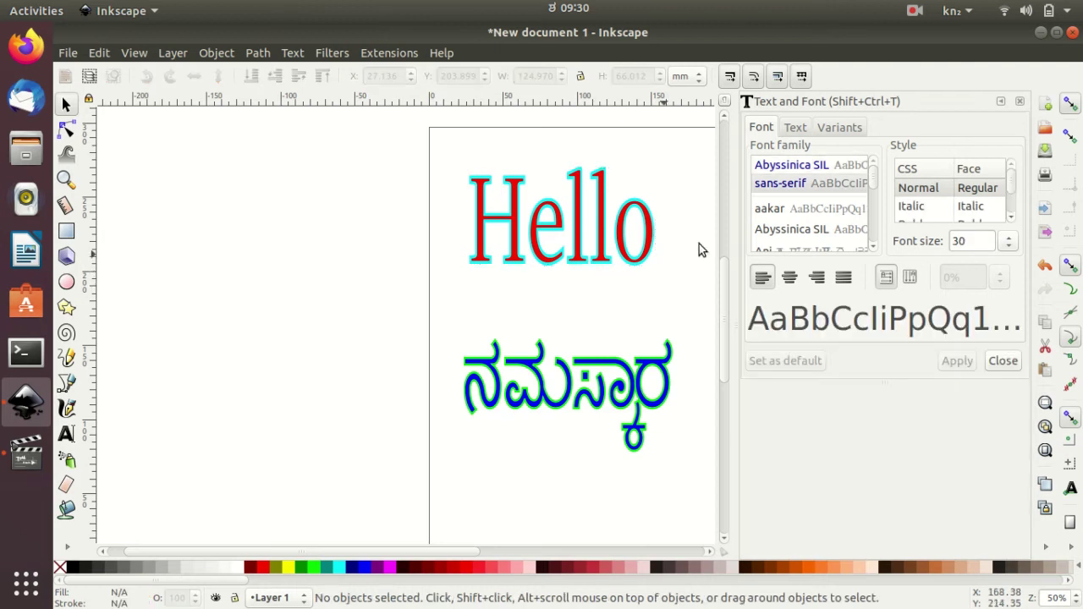
{"action": "left_click", "coordinate": [618, 212]}
{"action": "left_click", "coordinate": [939, 190]}
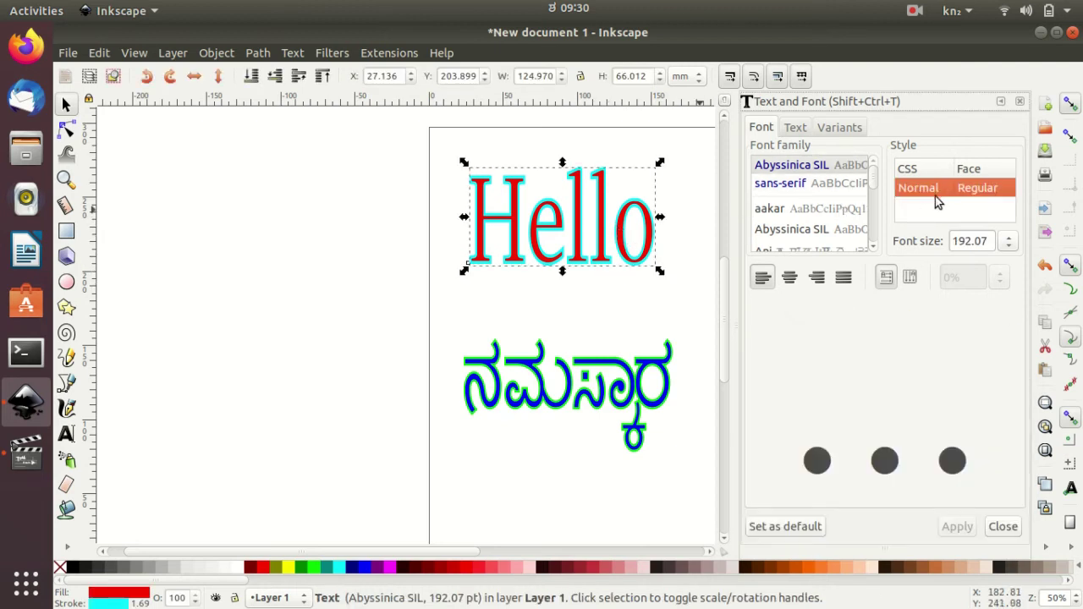
{"action": "left_click", "coordinate": [628, 240]}
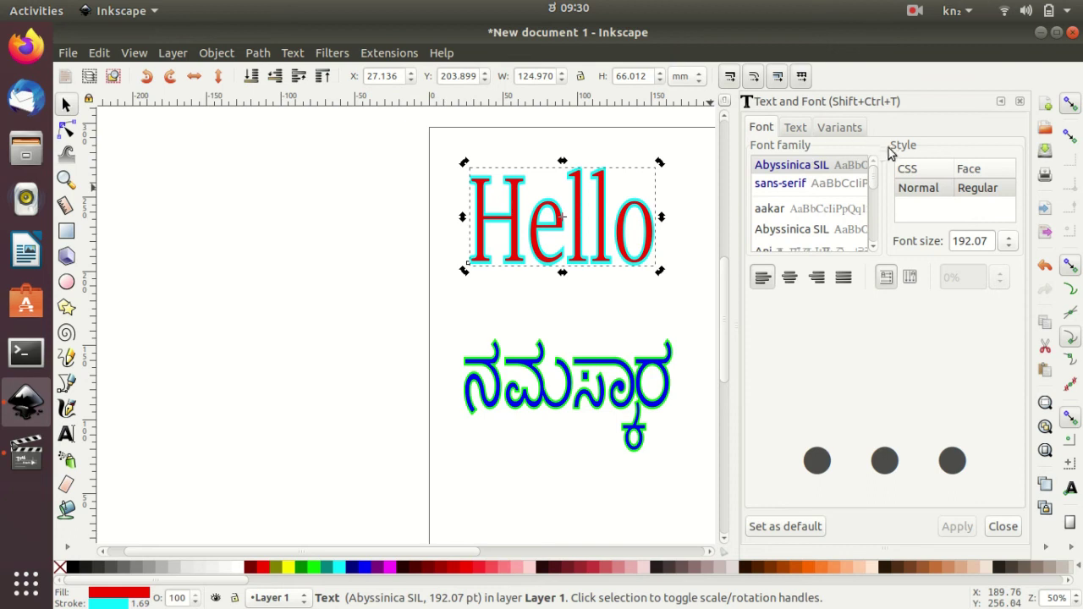
{"action": "left_click", "coordinate": [922, 190]}
Apply sans-serif Italic to the Hello text in the Text and Font dialog.
{"action": "left_click", "coordinate": [593, 308]}
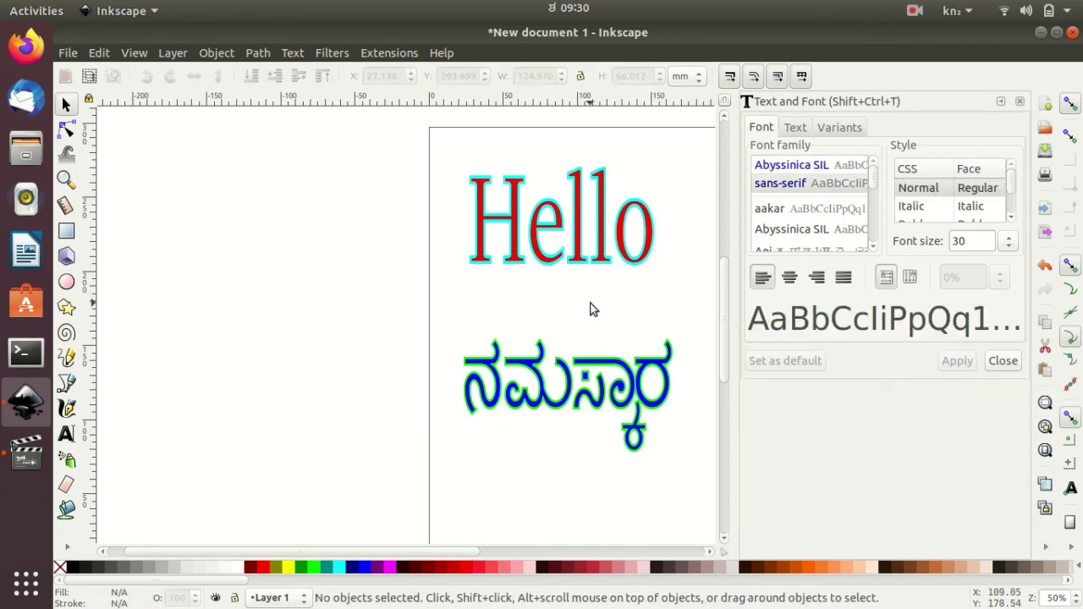
{"action": "left_click", "coordinate": [905, 207]}
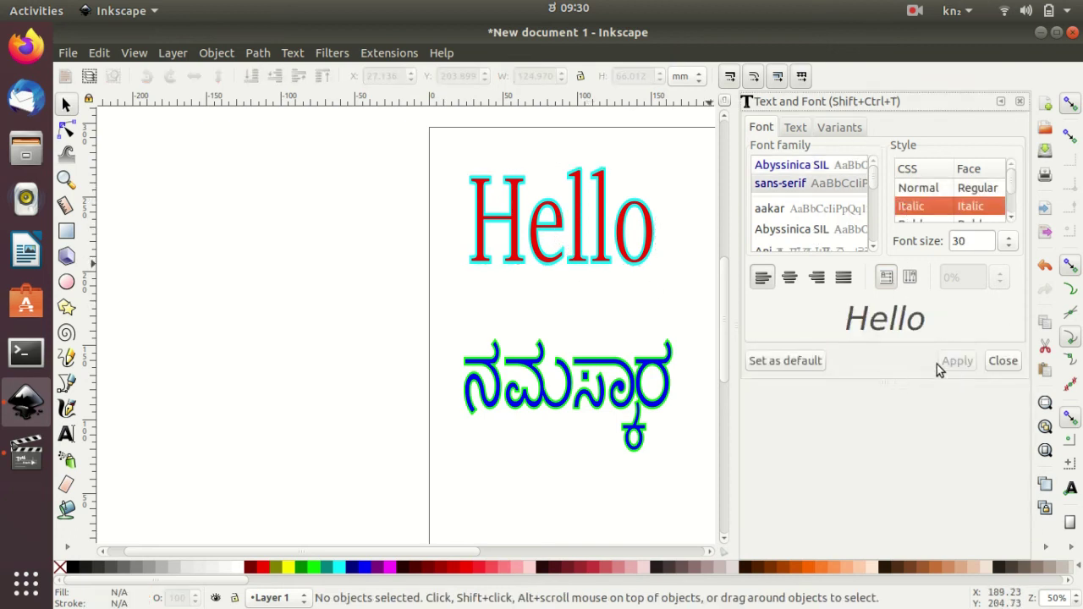
{"action": "left_click", "coordinate": [508, 226]}
{"action": "left_click", "coordinate": [936, 193]}
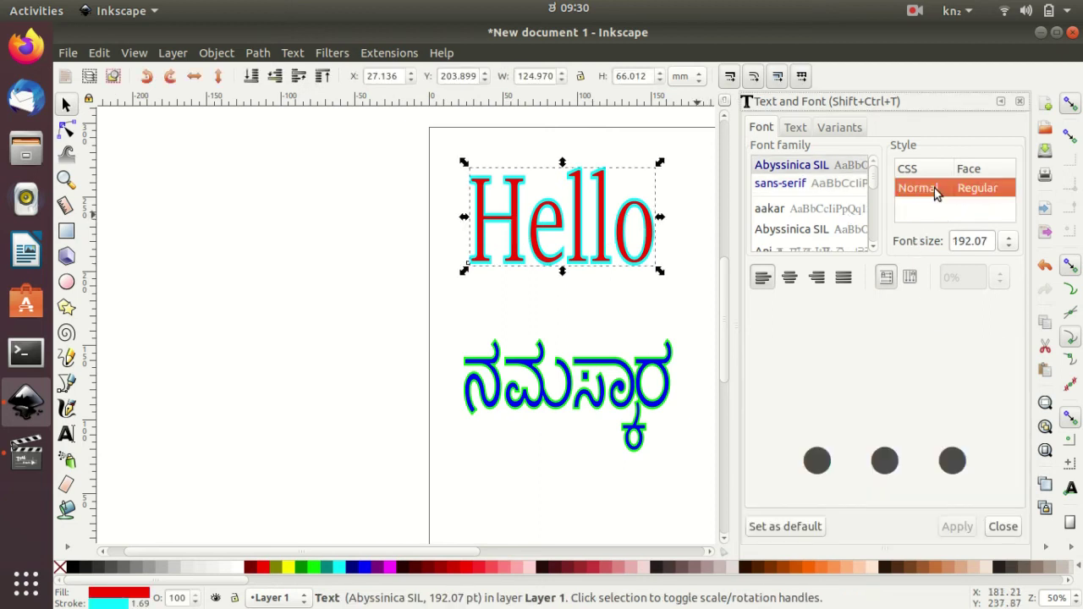
{"action": "left_click", "coordinate": [807, 209]}
{"action": "left_click", "coordinate": [800, 184]}
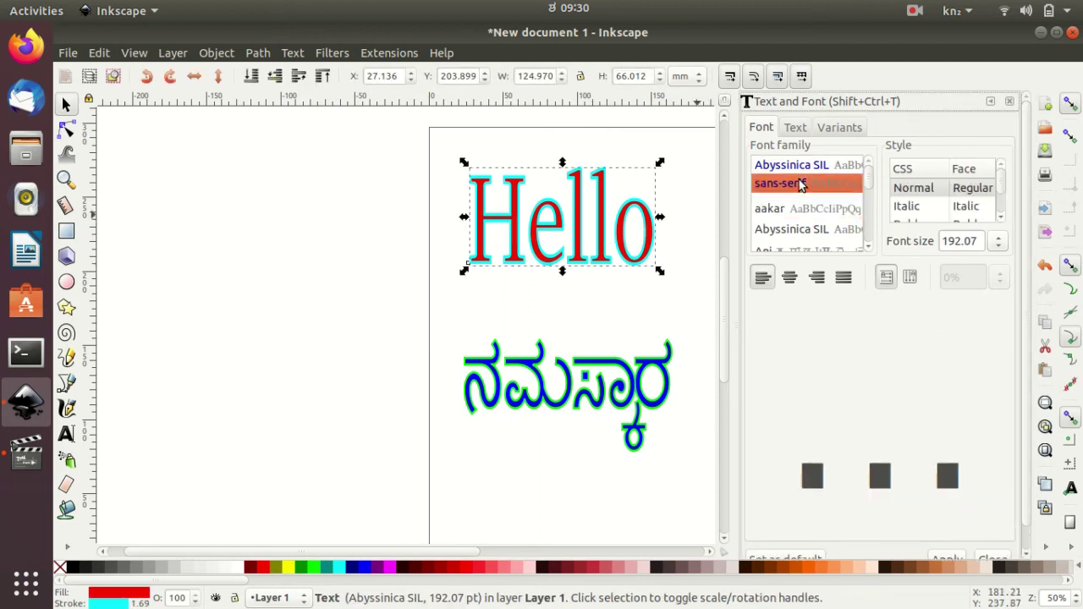
{"action": "left_click", "coordinate": [914, 213]}
{"action": "scroll", "coordinate": [947, 442], "scroll_direction": "down", "scroll_amount": 1}
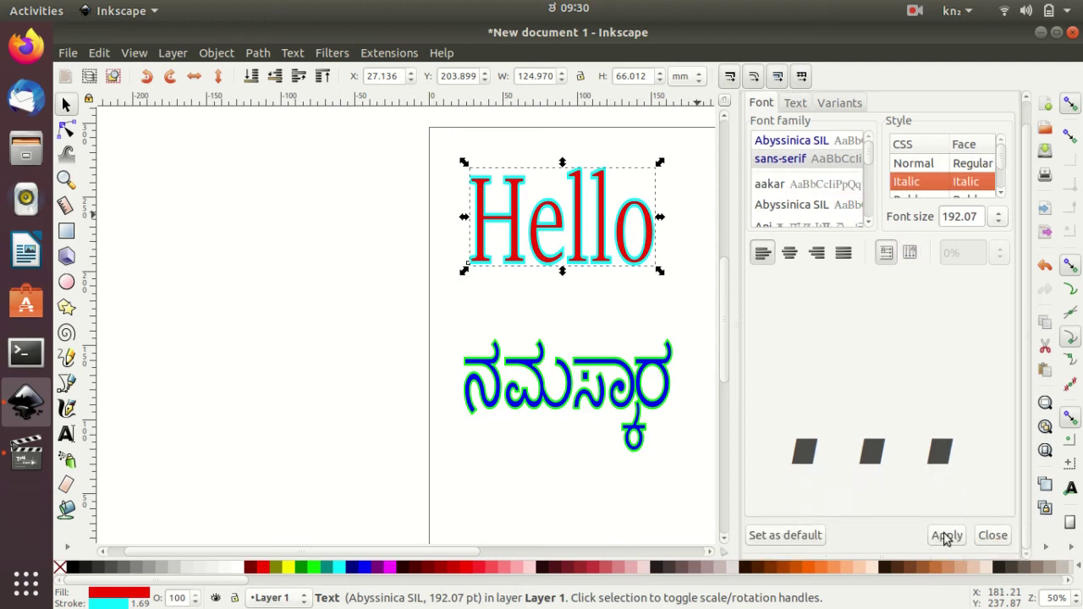
{"action": "left_click", "coordinate": [946, 539]}
Check Hello's font size list, leaving the size unchanged.
{"action": "left_click", "coordinate": [643, 306]}
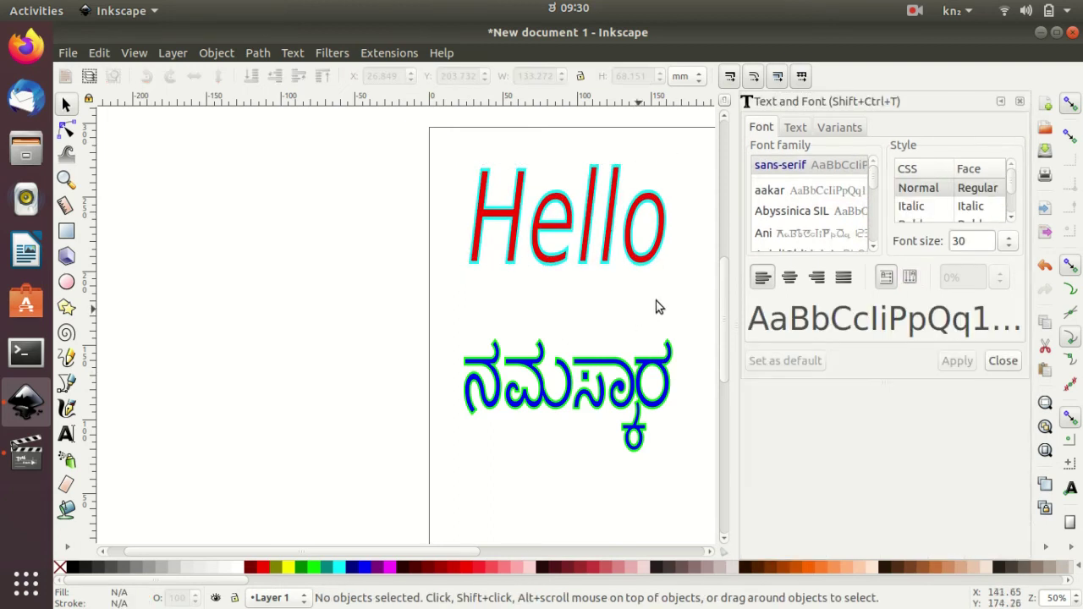
{"action": "left_click", "coordinate": [1007, 243]}
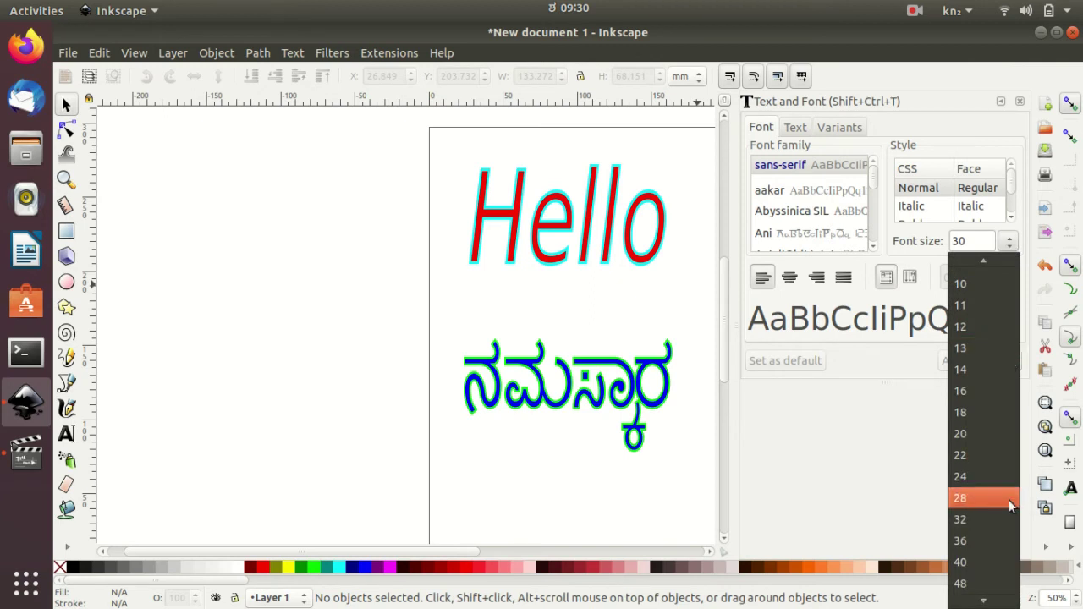
{"action": "left_click", "coordinate": [825, 459]}
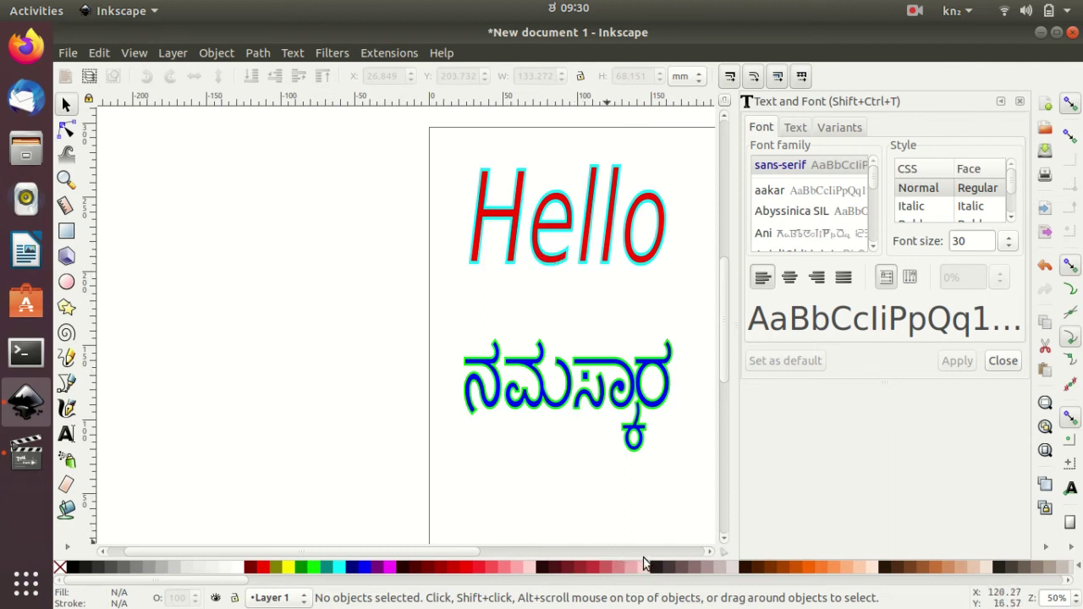
{"action": "left_click_drag", "start_coordinate": [489, 553], "coordinate": [582, 565]}
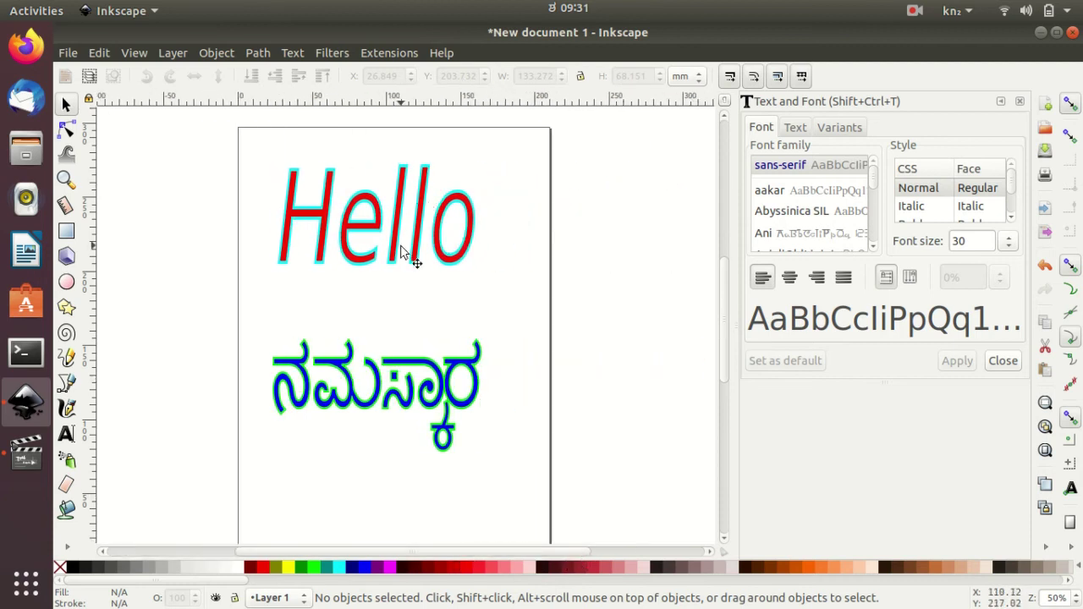
Close the Text and Font dock and rotate Hello's letter e in four increments.
{"action": "left_click", "coordinate": [1021, 102]}
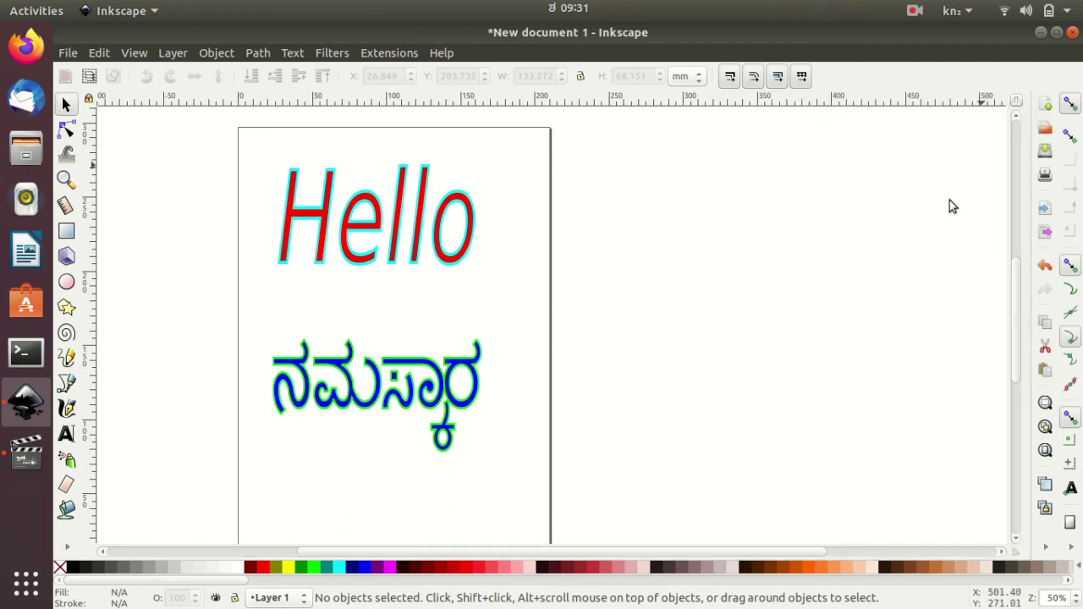
{"action": "scroll", "coordinate": [848, 388], "scroll_direction": "up", "scroll_amount": 1}
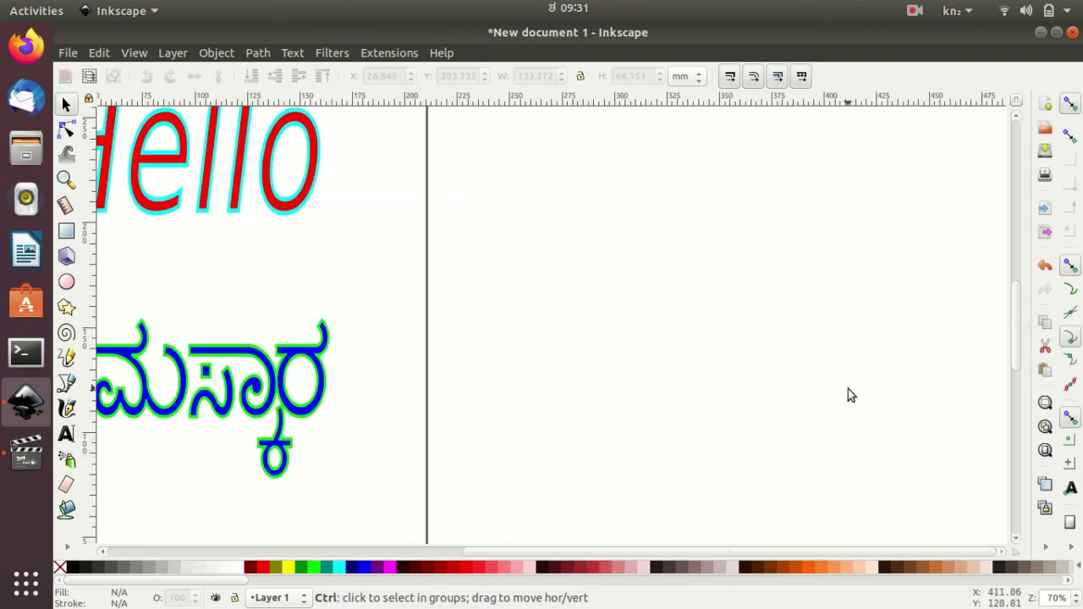
{"action": "scroll", "coordinate": [598, 457], "scroll_direction": "left", "scroll_amount": 6}
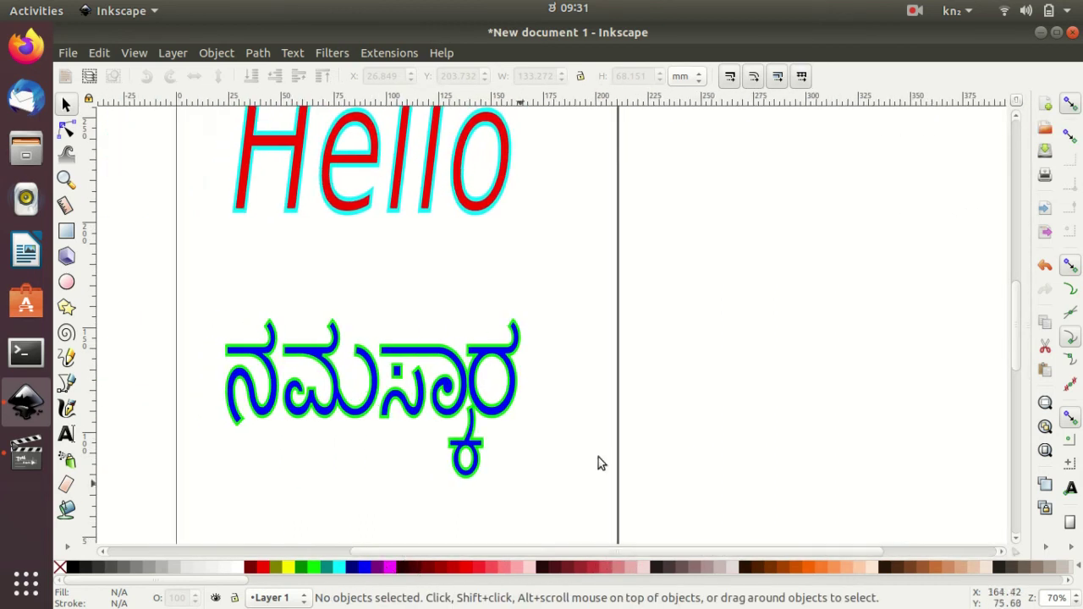
{"action": "scroll", "coordinate": [694, 390], "scroll_direction": "up", "scroll_amount": 3}
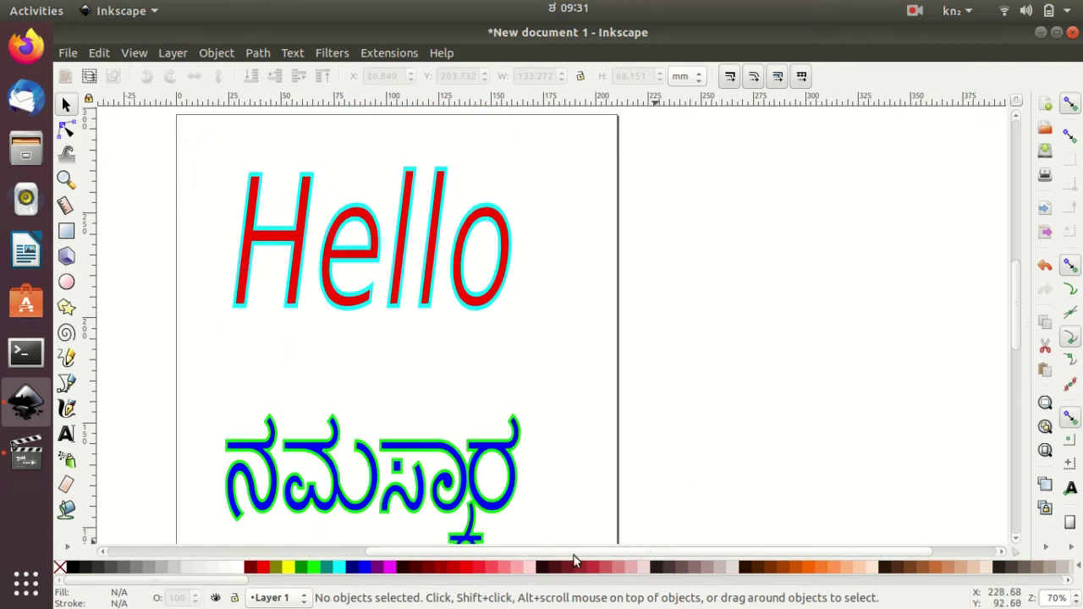
{"action": "scroll", "coordinate": [548, 560], "scroll_direction": "left", "scroll_amount": 2}
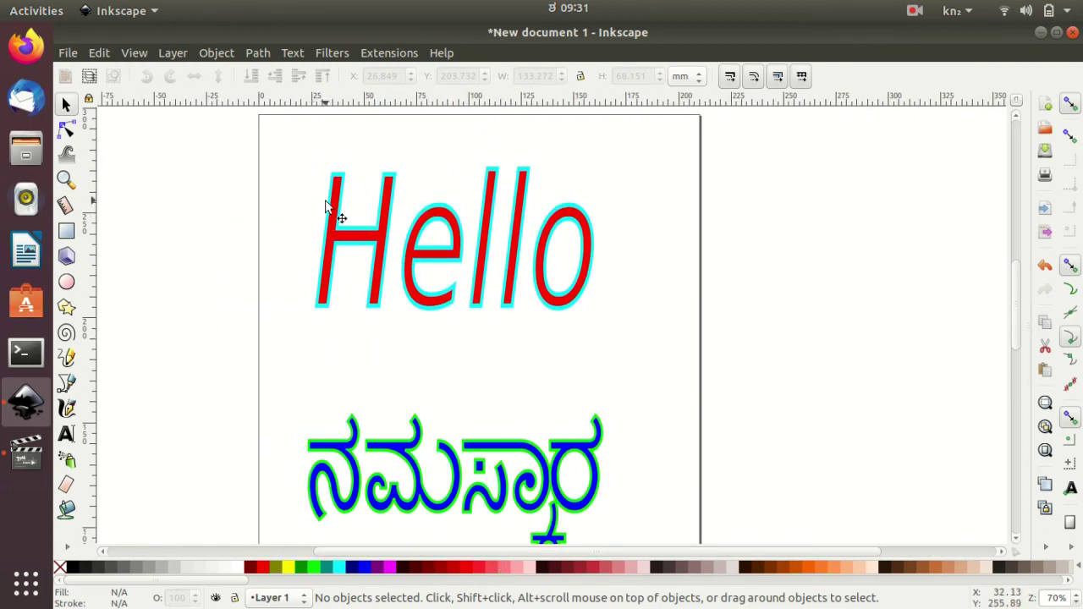
{"action": "left_click", "coordinate": [408, 258]}
{"action": "double_click", "coordinate": [414, 256]}
{"action": "left_click_drag", "start_coordinate": [406, 254], "coordinate": [436, 246]}
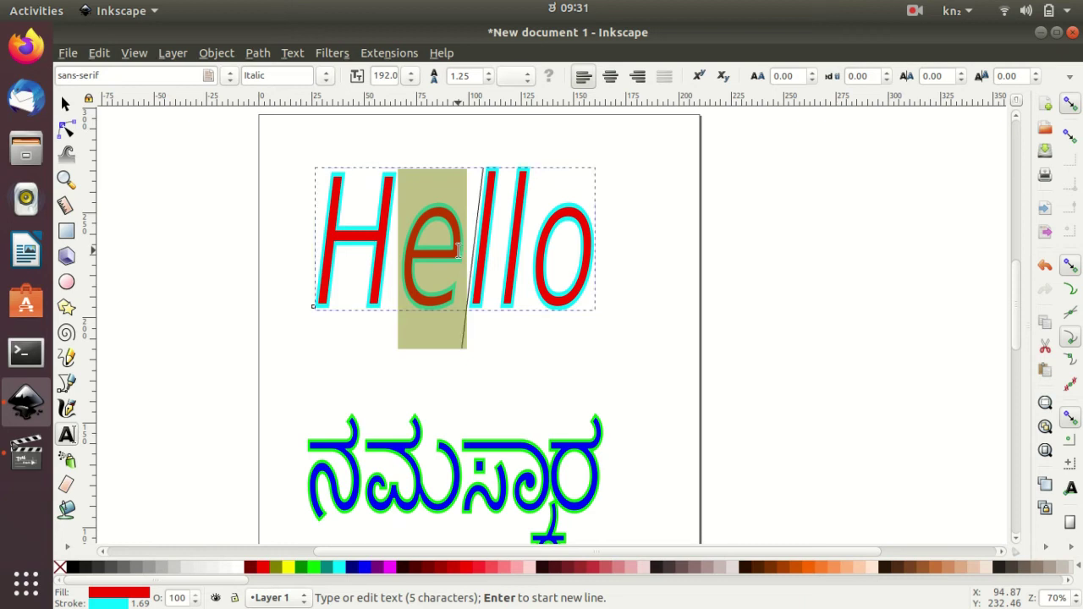
{"action": "key", "text": "alt+bracketright"}
{"action": "key", "text": "alt+bracketright"}
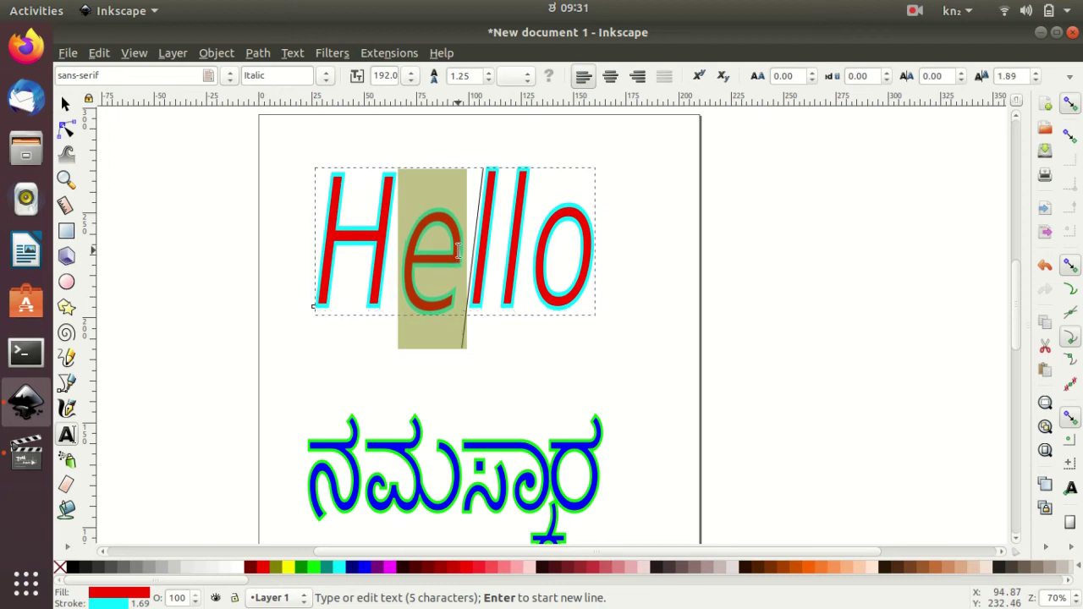
{"action": "key", "text": "alt+bracketright"}
{"action": "key", "text": "alt+bracketright"}
{"action": "key", "text": "alt+bracketright"}
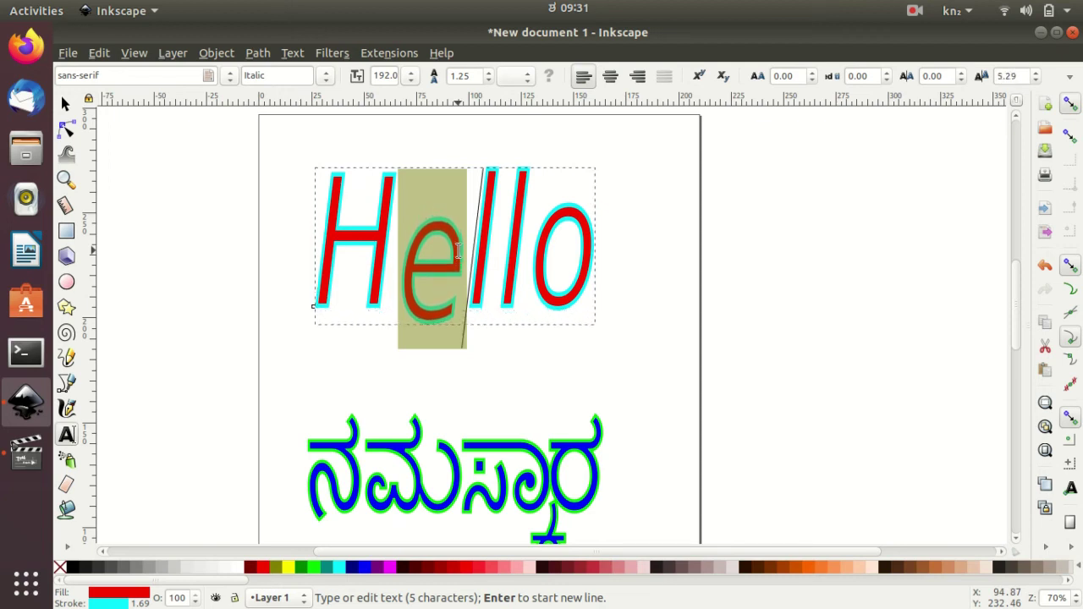
{"action": "key", "text": "alt+bracketright"}
{"action": "key", "text": "alt+bracketright"}
{"action": "key", "text": "alt+bracketright"}
{"action": "key", "text": "alt+bracketright"}
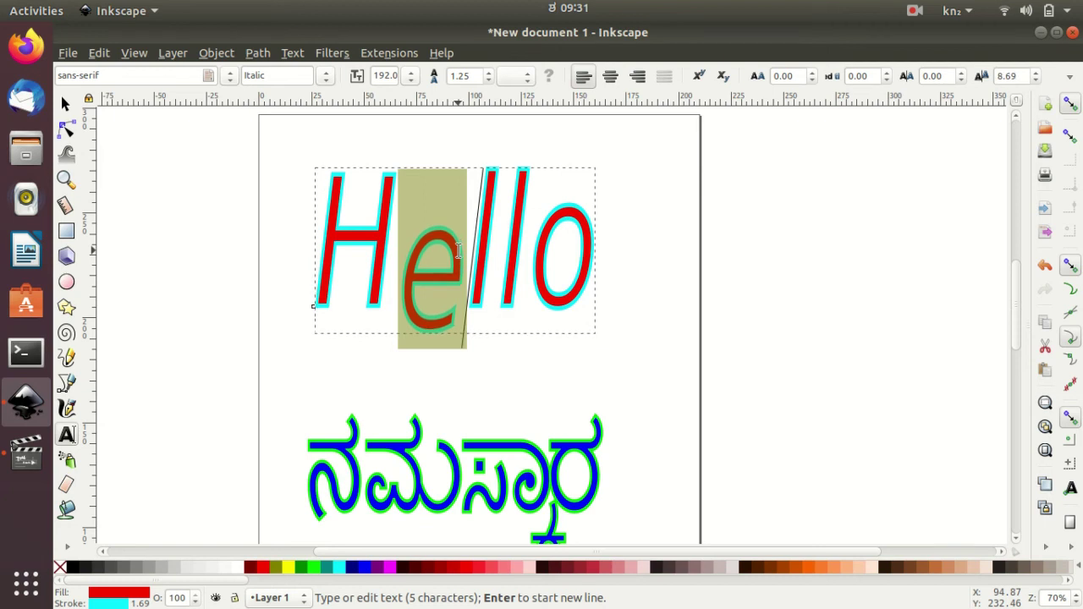
{"action": "key", "text": "alt+bracketright"}
{"action": "key", "text": "alt+bracketright"}
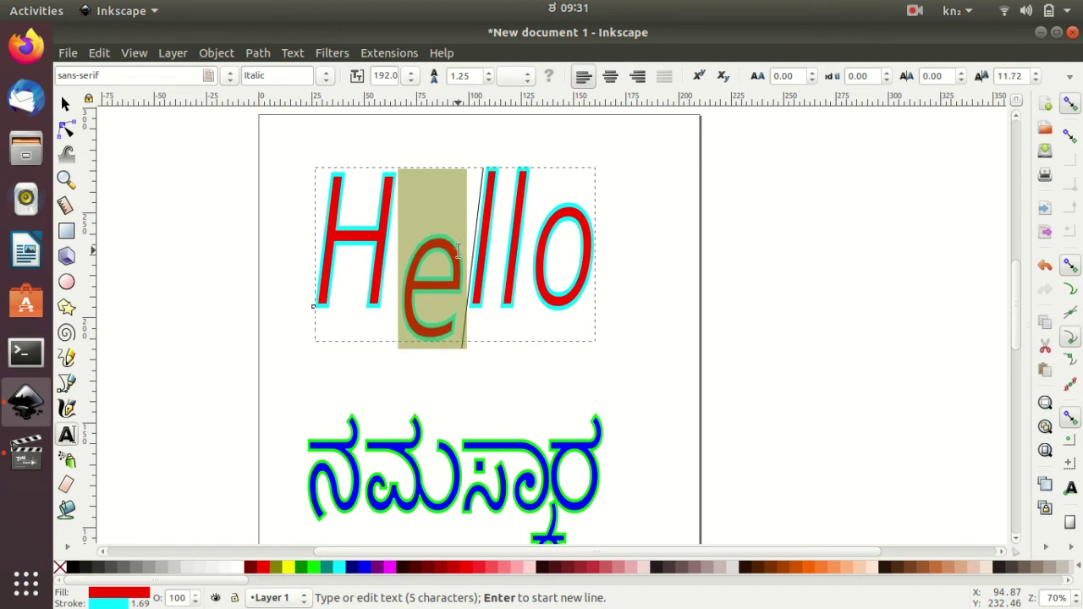
Rotate each l of Hello one increment and the o two increments.
{"action": "left_click_drag", "start_coordinate": [497, 259], "coordinate": [471, 265]}
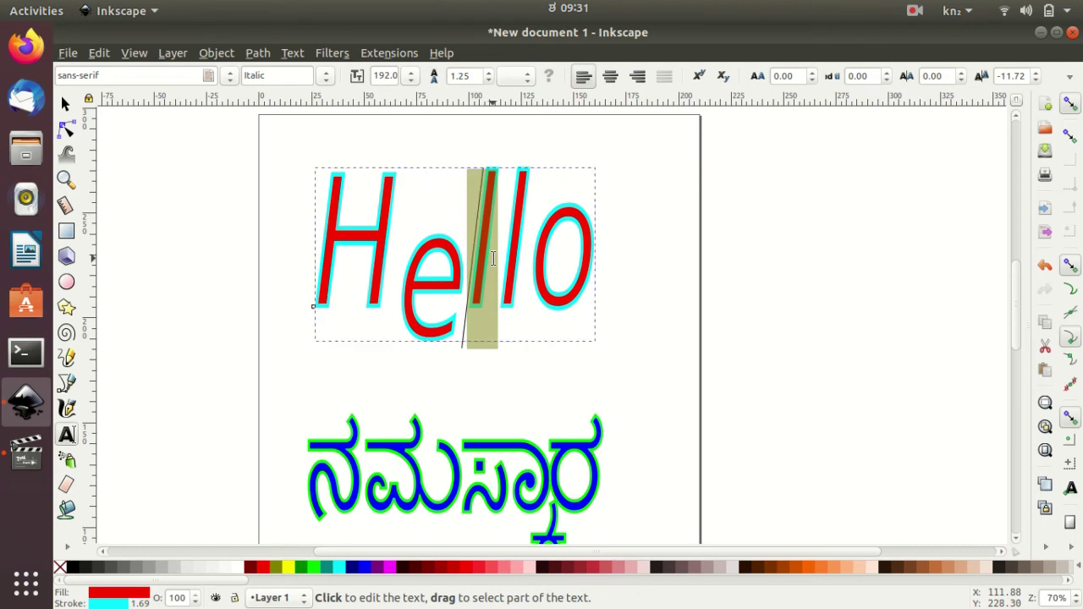
{"action": "key", "text": "alt+bracketright"}
{"action": "key", "text": "alt+bracketright"}
{"action": "key", "text": "alt+bracketright"}
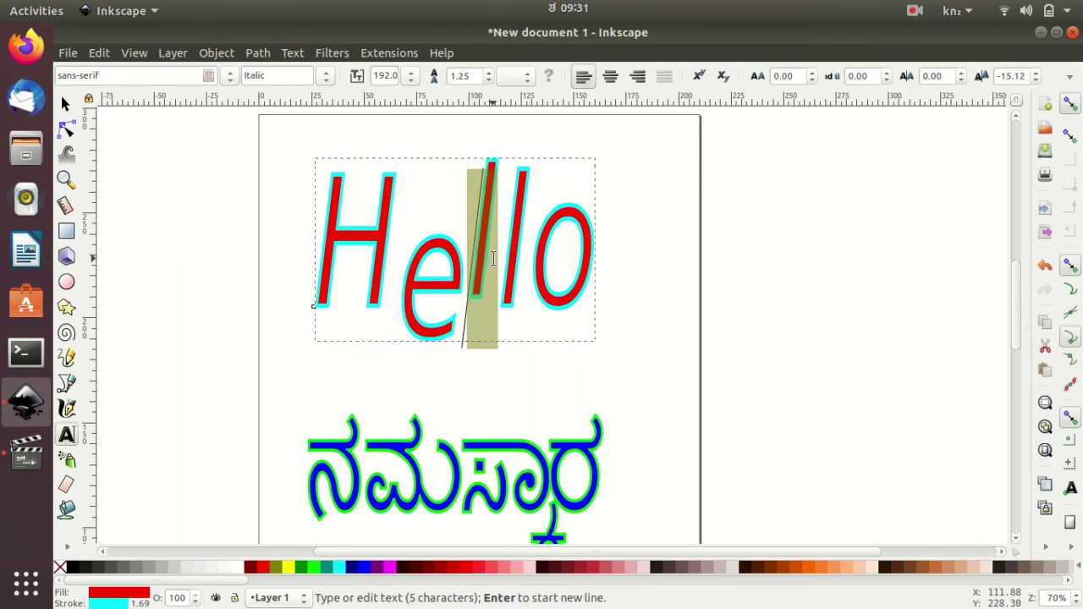
{"action": "left_click_drag", "start_coordinate": [499, 270], "coordinate": [516, 275]}
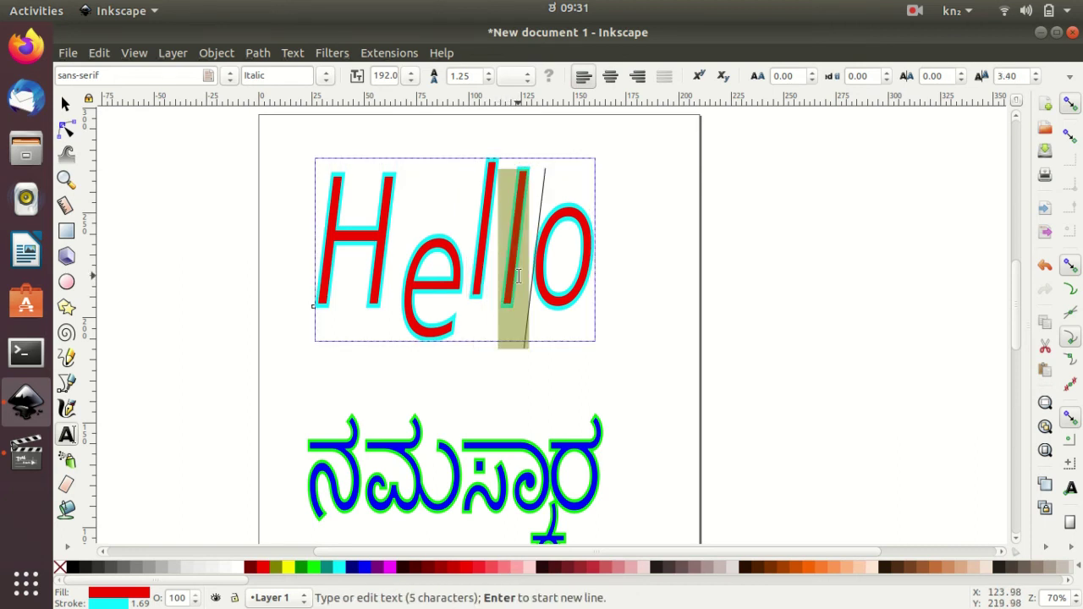
{"action": "key", "text": "alt+bracketright"}
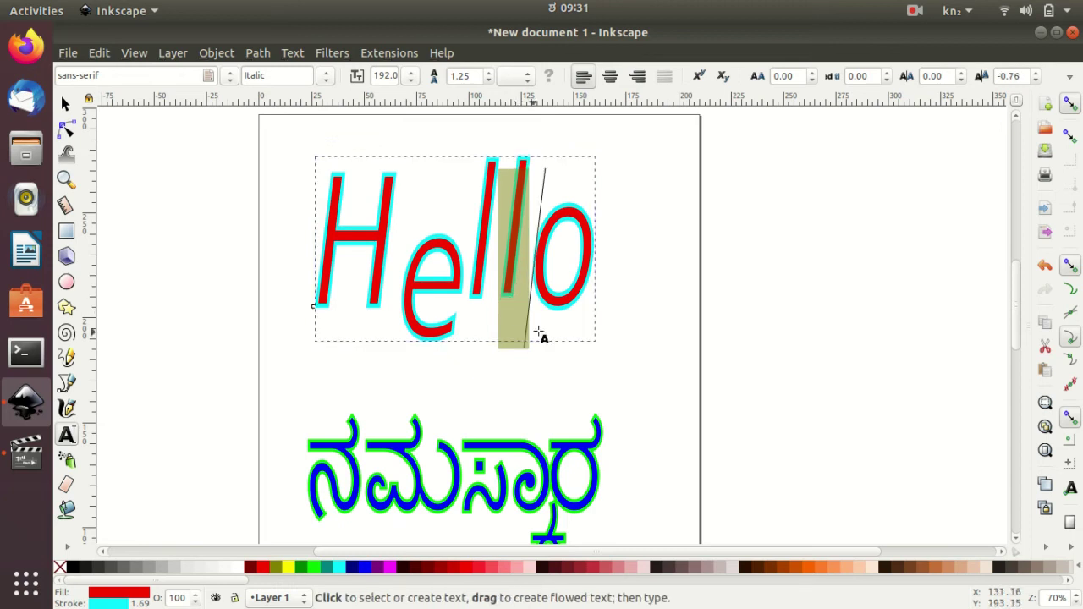
{"action": "left_click", "coordinate": [630, 351]}
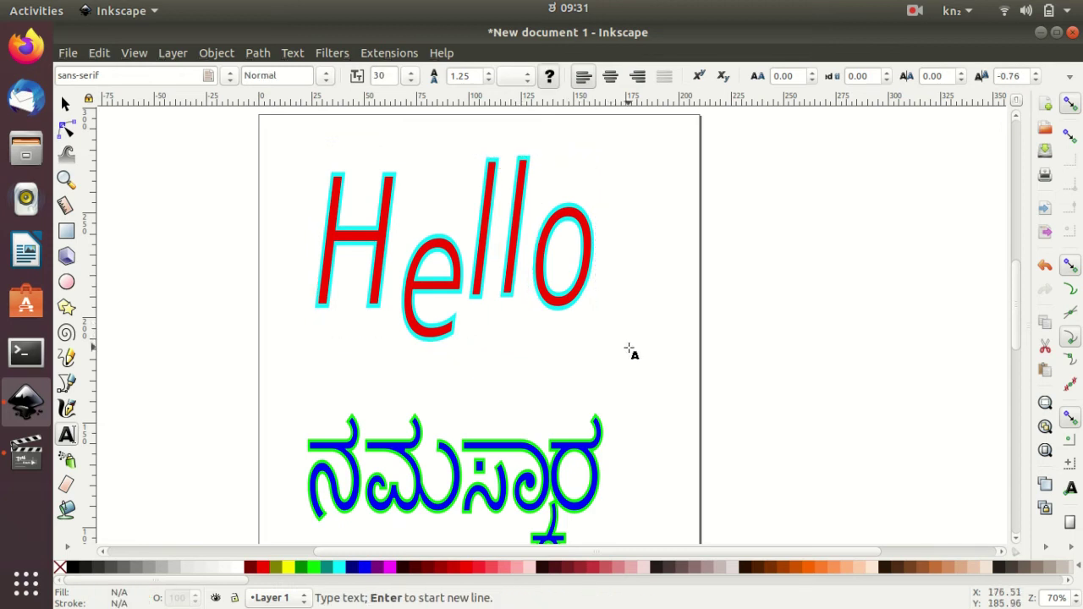
{"action": "left_click", "coordinate": [539, 269]}
{"action": "left_click_drag", "start_coordinate": [551, 269], "coordinate": [580, 274]}
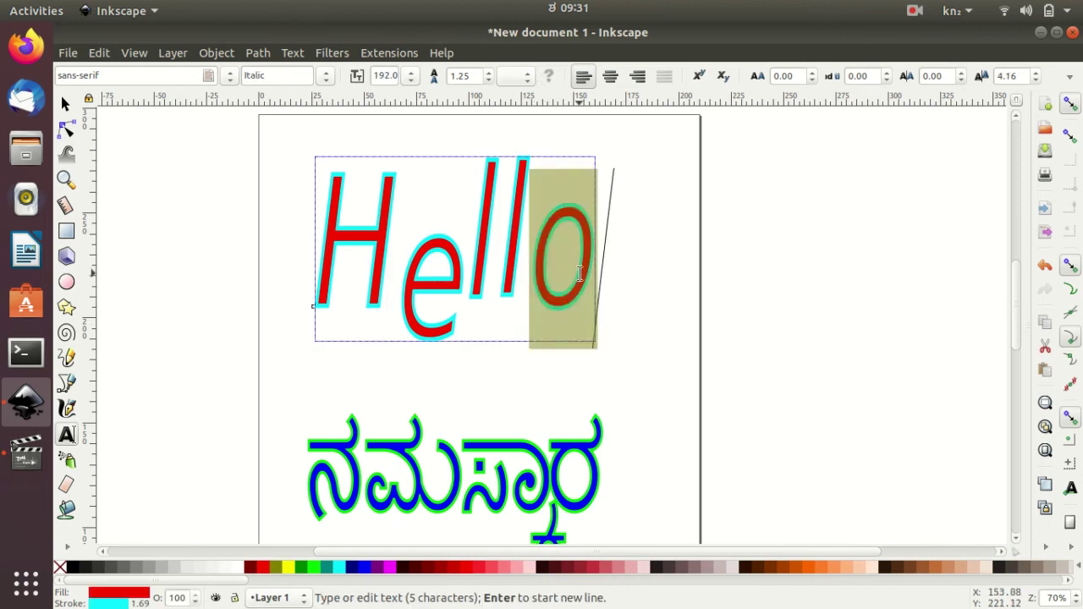
{"action": "key", "text": "alt+bracketright"}
{"action": "key", "text": "alt+bracketright"}
{"action": "key", "text": "alt+bracketright"}
{"action": "key", "text": "alt+bracketright"}
{"action": "key", "text": "alt+bracketright"}
{"action": "key", "text": "alt+bracketright"}
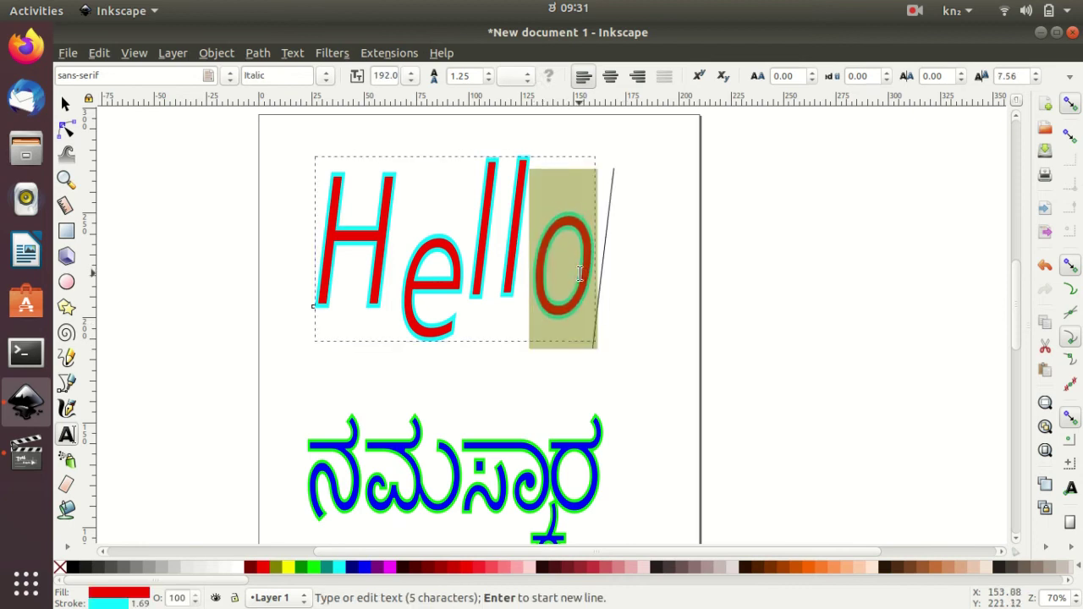
{"action": "key", "text": "alt+bracketright"}
{"action": "key", "text": "alt+bracketright"}
{"action": "key", "text": "alt+bracketright"}
{"action": "key", "text": "alt+bracketright"}
{"action": "key", "text": "alt+bracketright"}
{"action": "key", "text": "alt+bracketright"}
{"action": "key", "text": "alt+bracketright"}
{"action": "key", "text": "alt+bracketright"}
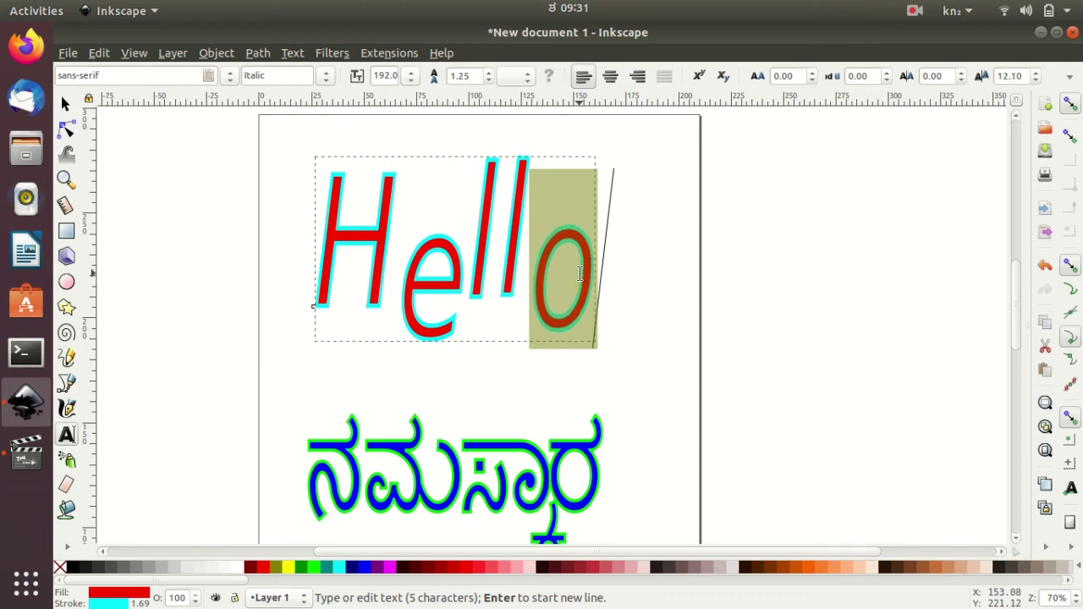
{"action": "left_click", "coordinate": [627, 273]}
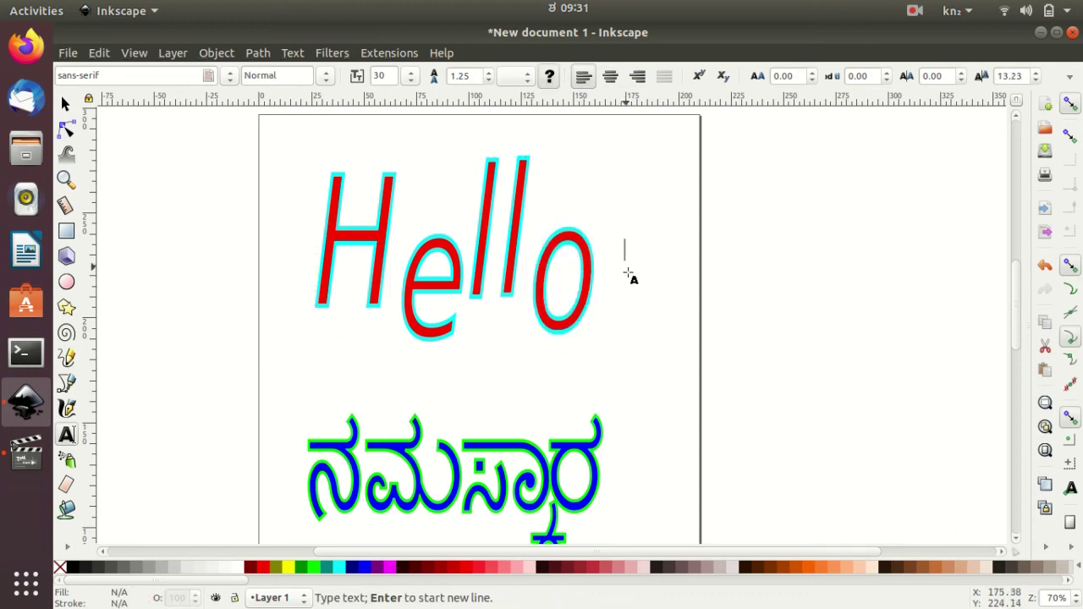
{"action": "left_click", "coordinate": [431, 258]}
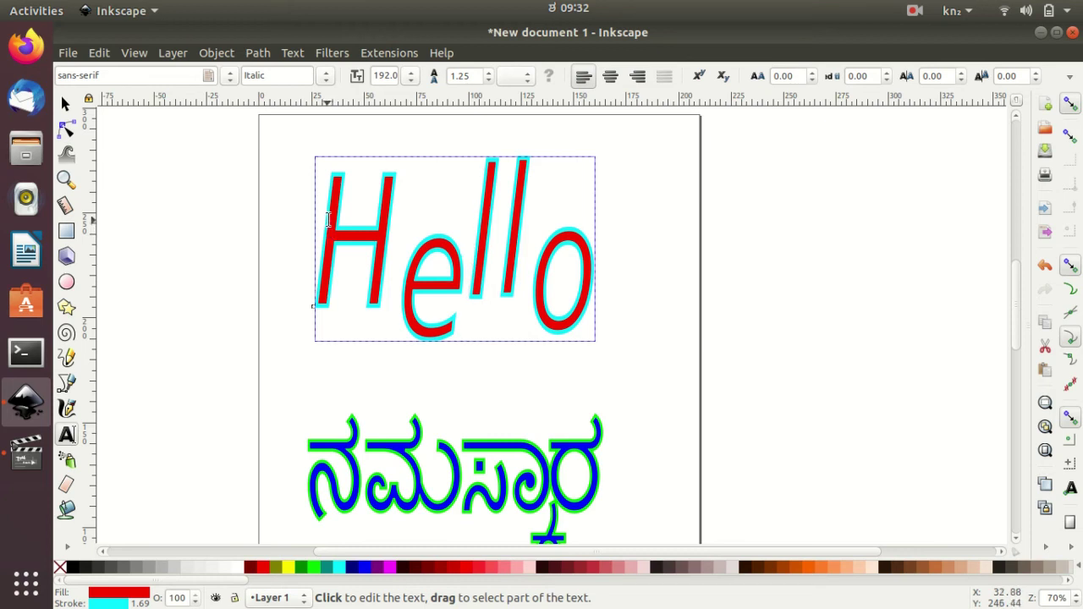
Convert the Hello text to uppercase HELLO using the Change Case extension.
{"action": "mouse_move", "coordinate": [329, 233]}
{"action": "left_mouse_down"}
{"action": "mouse_move", "coordinate": [433, 225]}
{"action": "mouse_move", "coordinate": [579, 247]}
{"action": "left_mouse_up"}
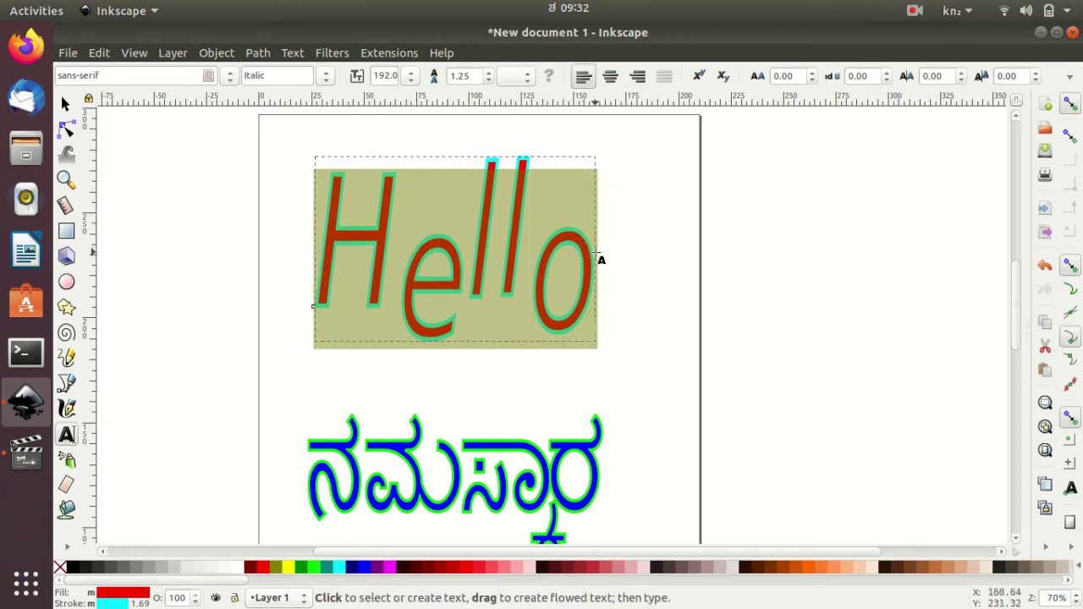
{"action": "left_click", "coordinate": [409, 56]}
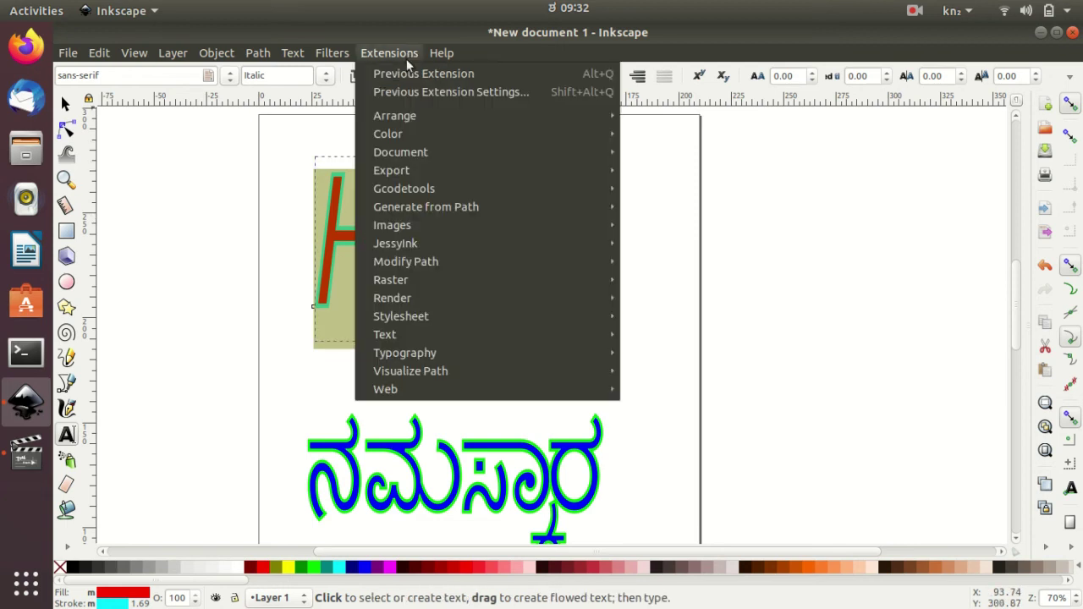
{"action": "mouse_move", "coordinate": [669, 334]}
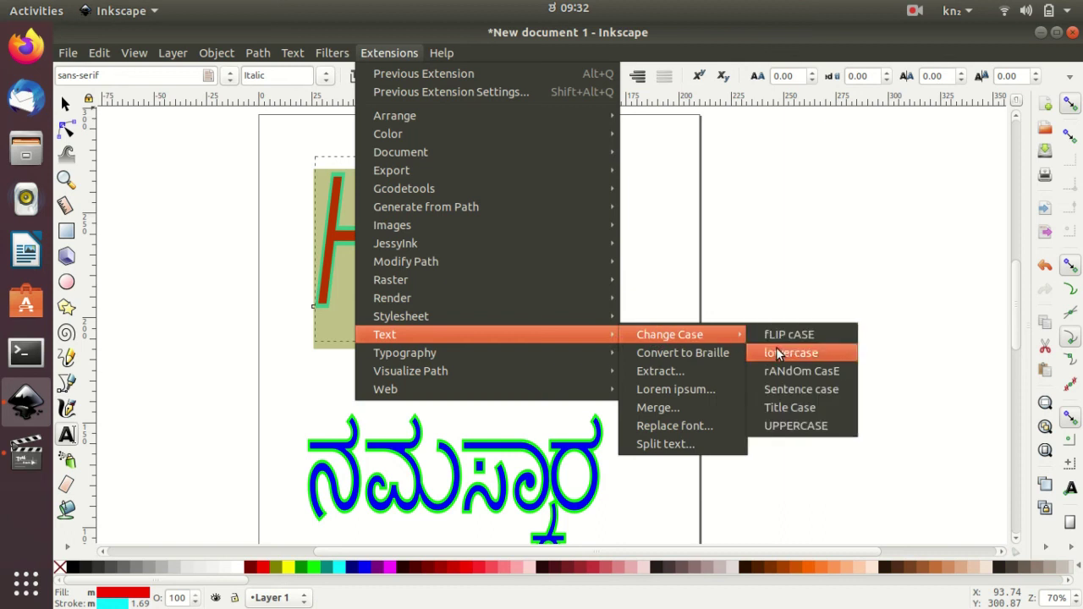
{"action": "left_click", "coordinate": [842, 431]}
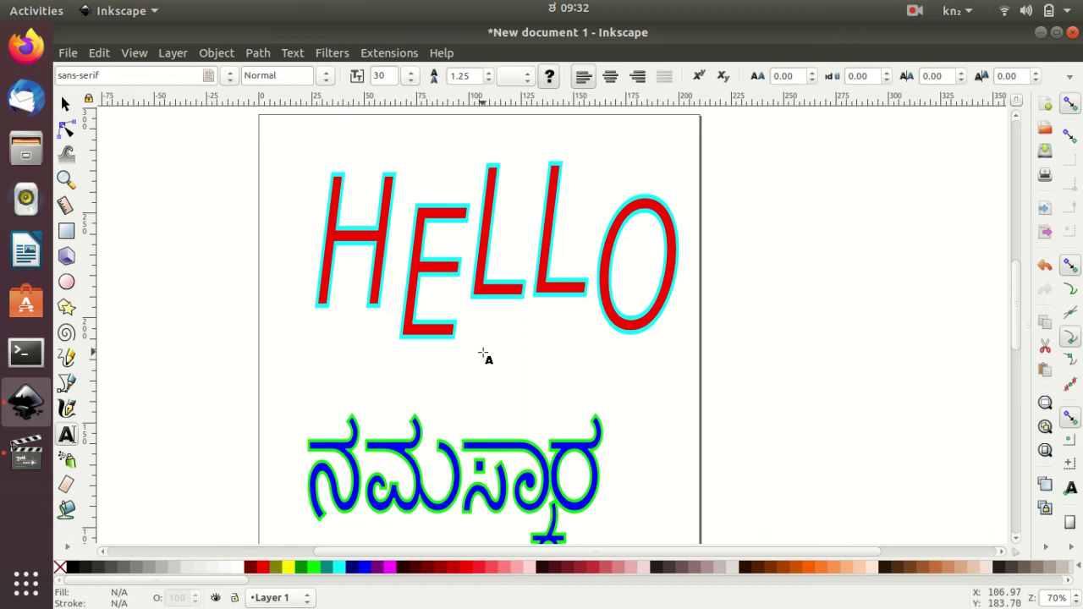
Apply rANdOm CasE to HELLO so it reads hELlO.
{"action": "left_click", "coordinate": [398, 242]}
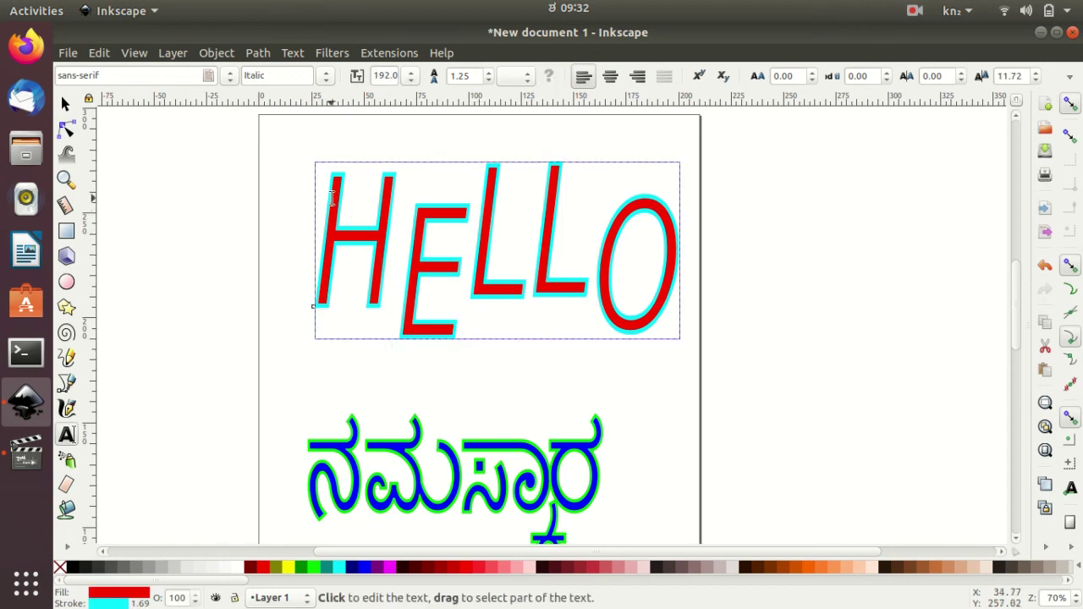
{"action": "mouse_move", "coordinate": [314, 305]}
{"action": "left_mouse_down"}
{"action": "mouse_move", "coordinate": [537, 212]}
{"action": "mouse_move", "coordinate": [655, 242]}
{"action": "left_mouse_up"}
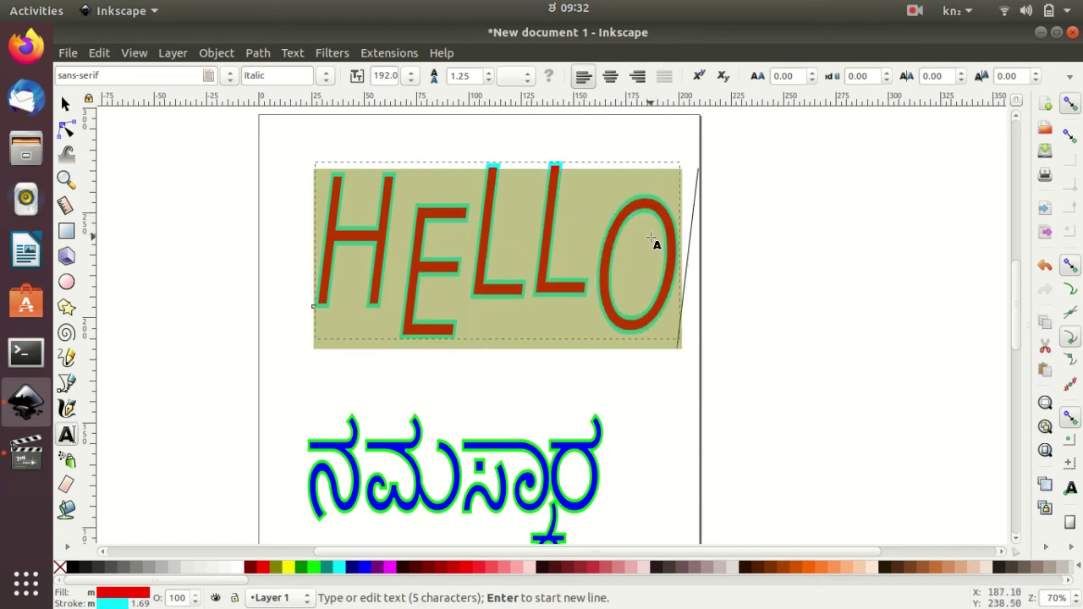
{"action": "left_click", "coordinate": [395, 54]}
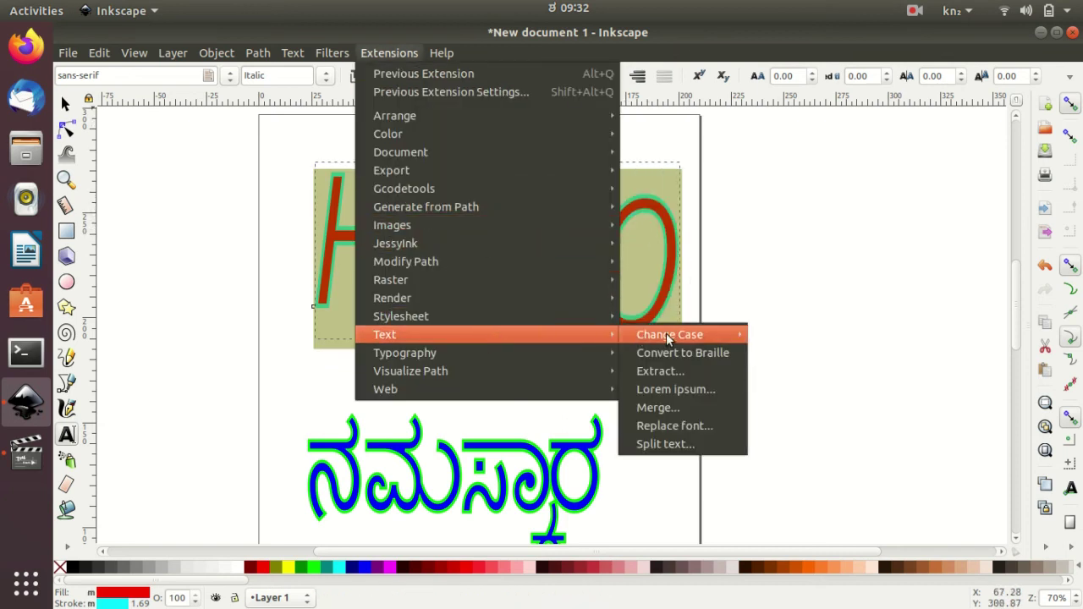
{"action": "mouse_move", "coordinate": [669, 334]}
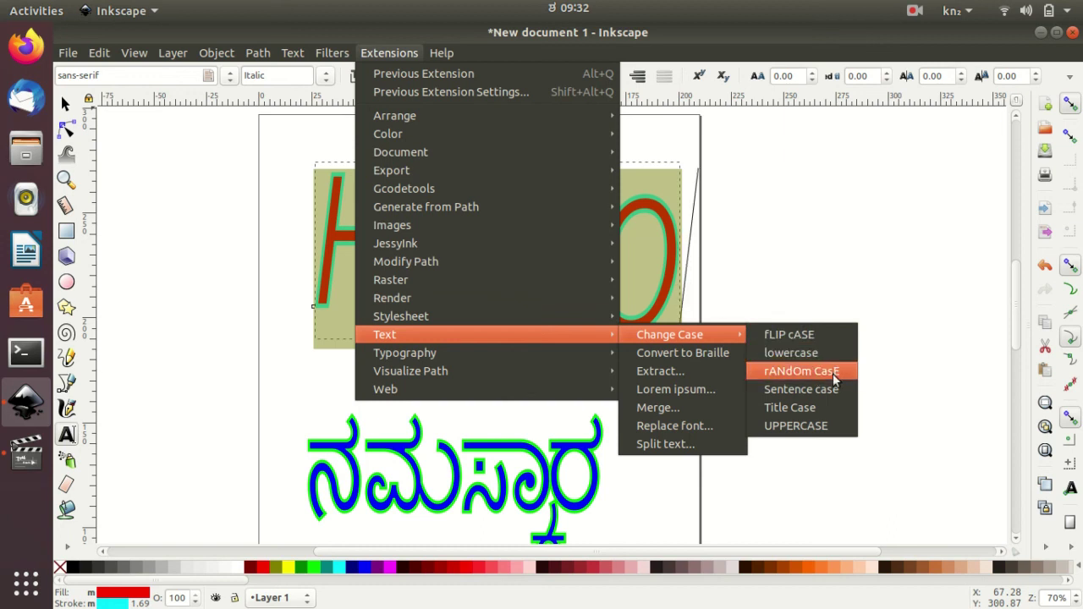
{"action": "left_click", "coordinate": [835, 378]}
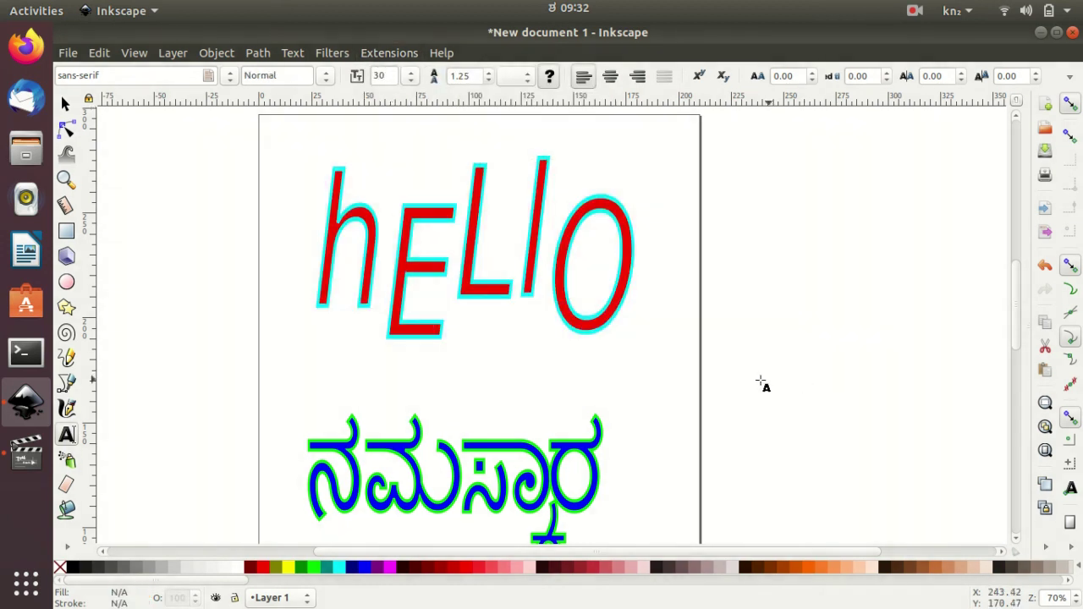
{"action": "key", "text": "Escape"}
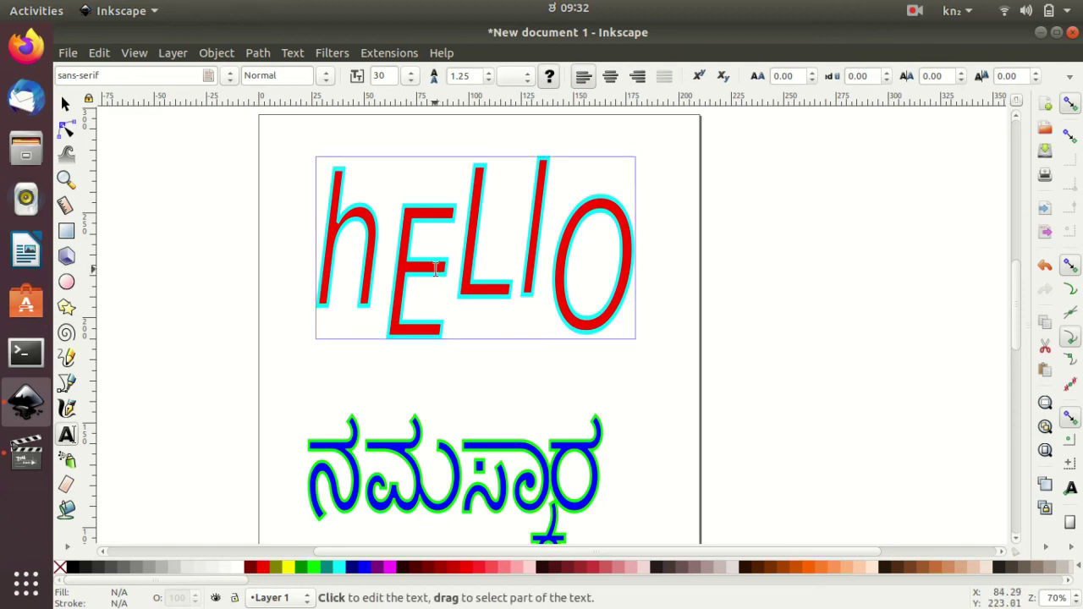
Select the hELlO text as an object with the Selector tool.
{"action": "left_click", "coordinate": [66, 103]}
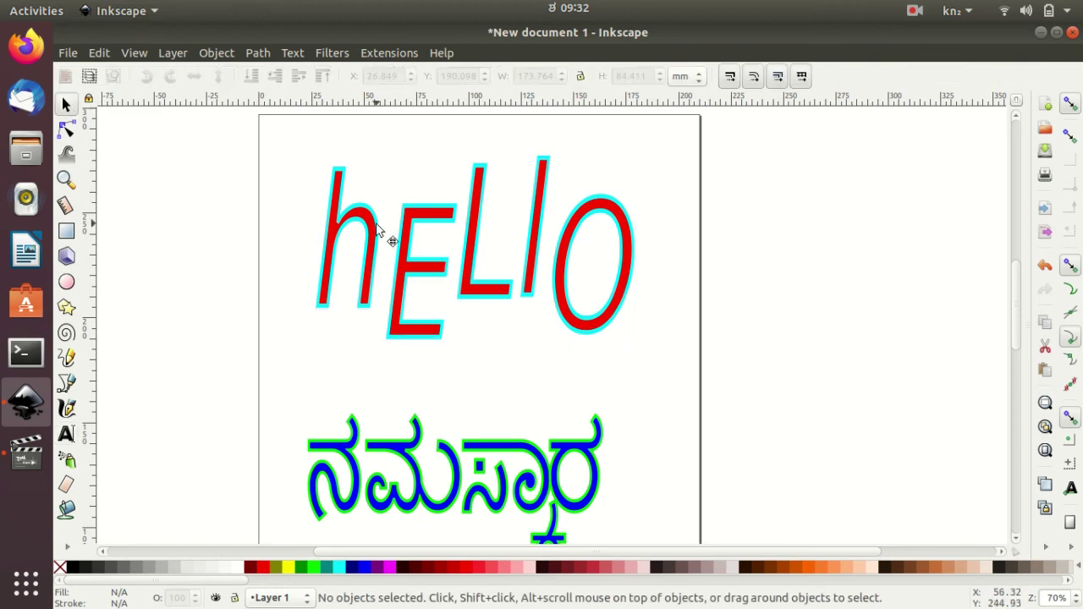
{"action": "left_click", "coordinate": [379, 229]}
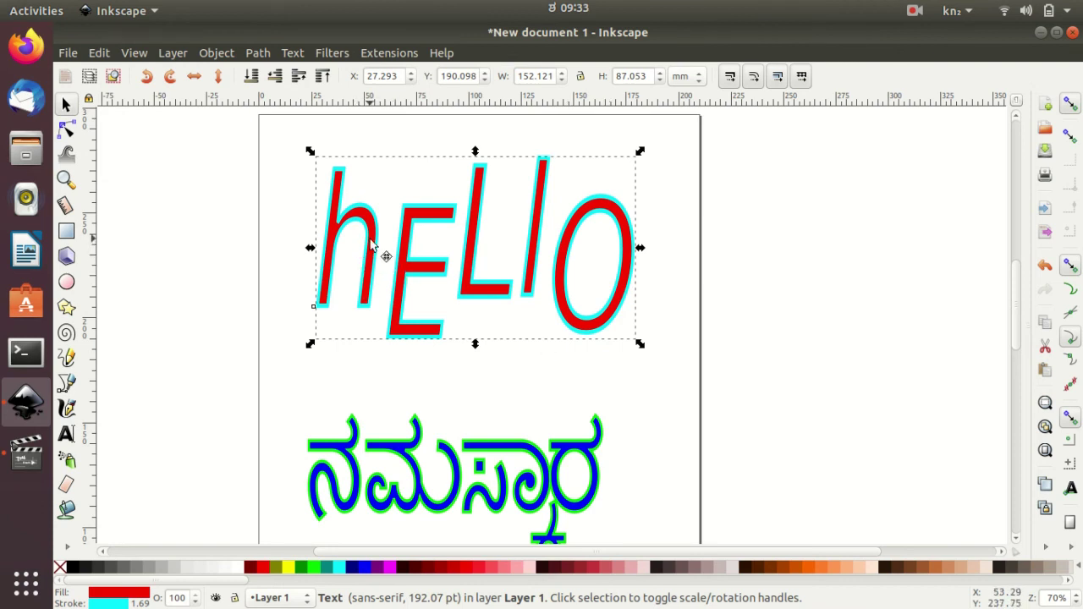
{"action": "left_click", "coordinate": [370, 245]}
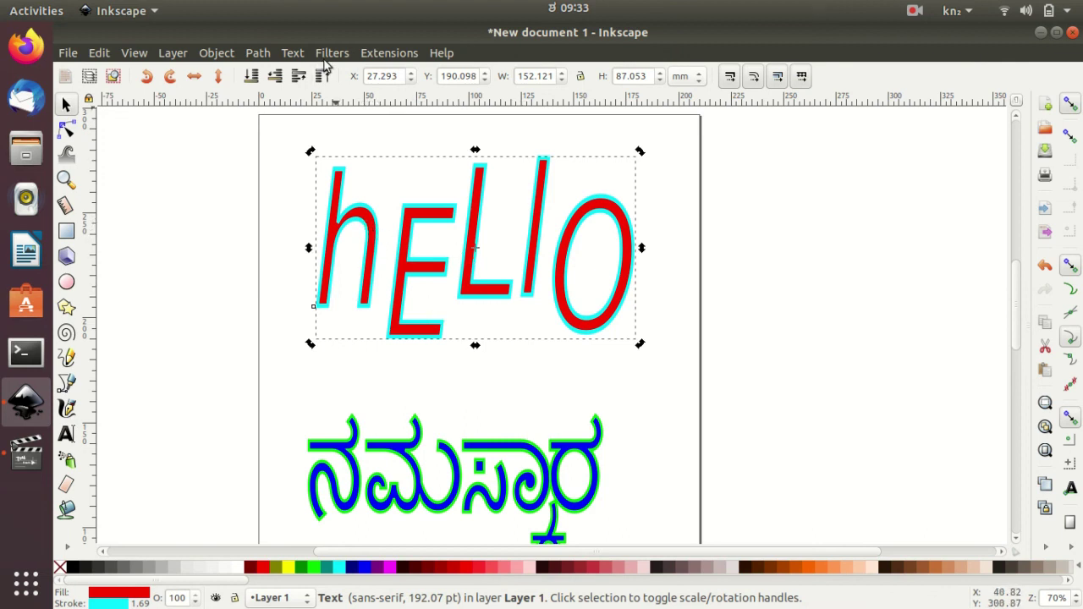
{"action": "left_click", "coordinate": [382, 54]}
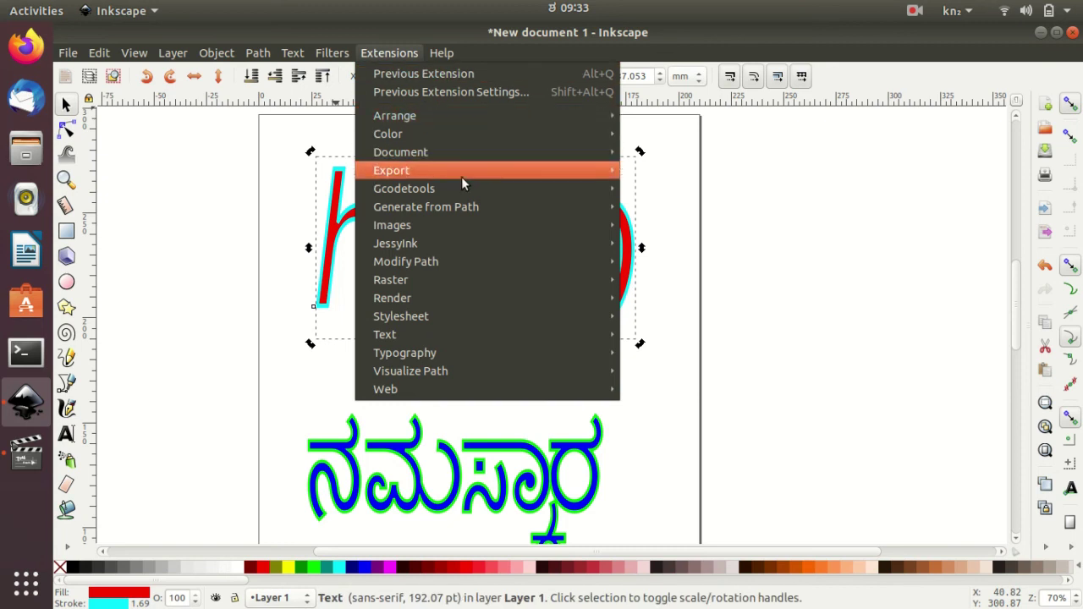
{"action": "mouse_move", "coordinate": [385, 334]}
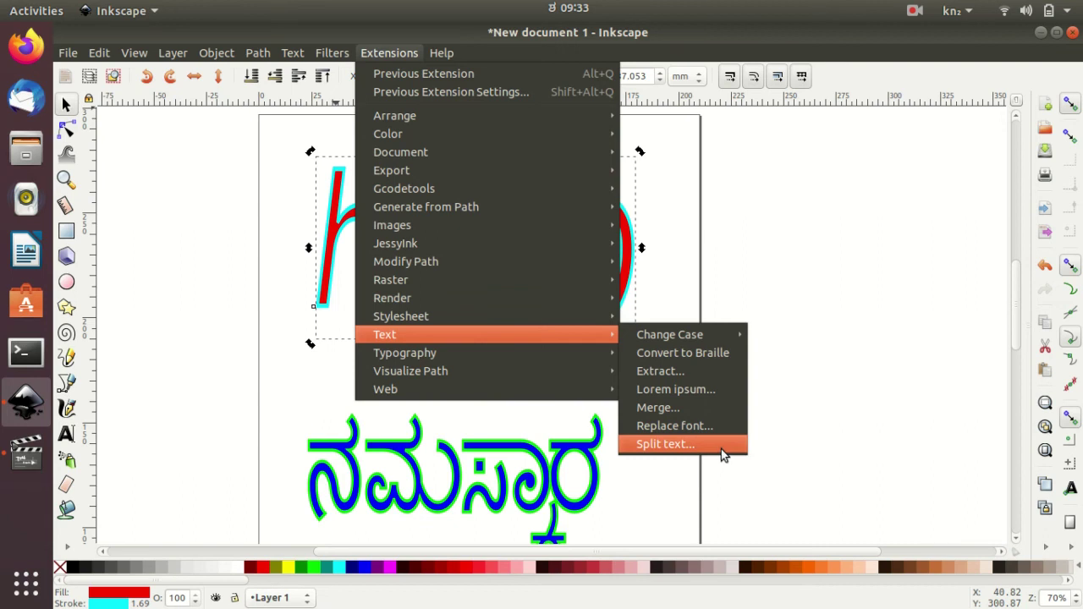
Split hELlO into separate Letters with Preserve original text kept on.
{"action": "left_click", "coordinate": [665, 444]}
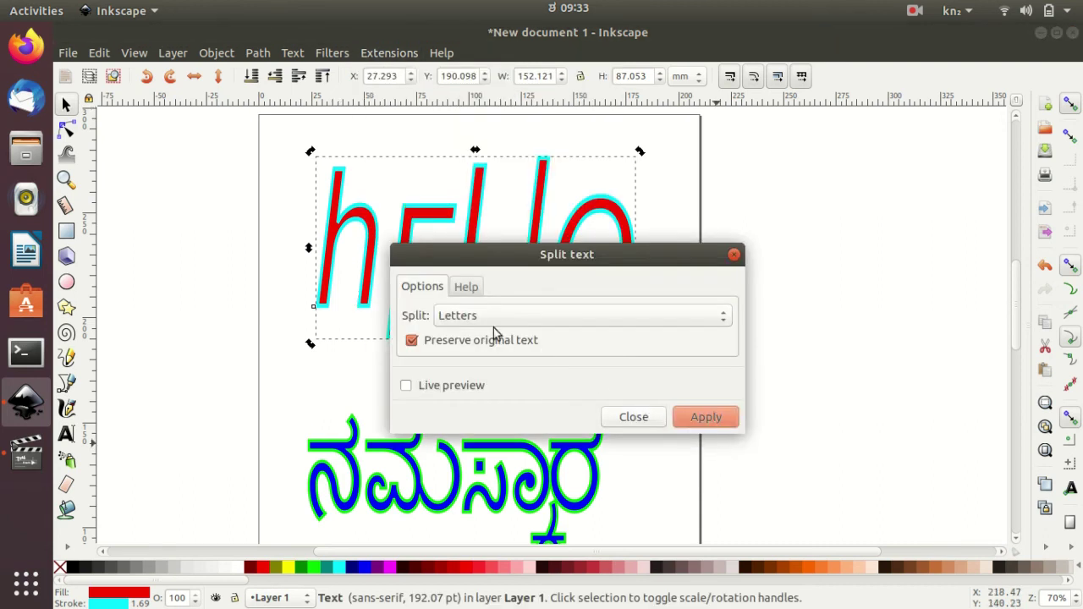
{"action": "left_click", "coordinate": [726, 318]}
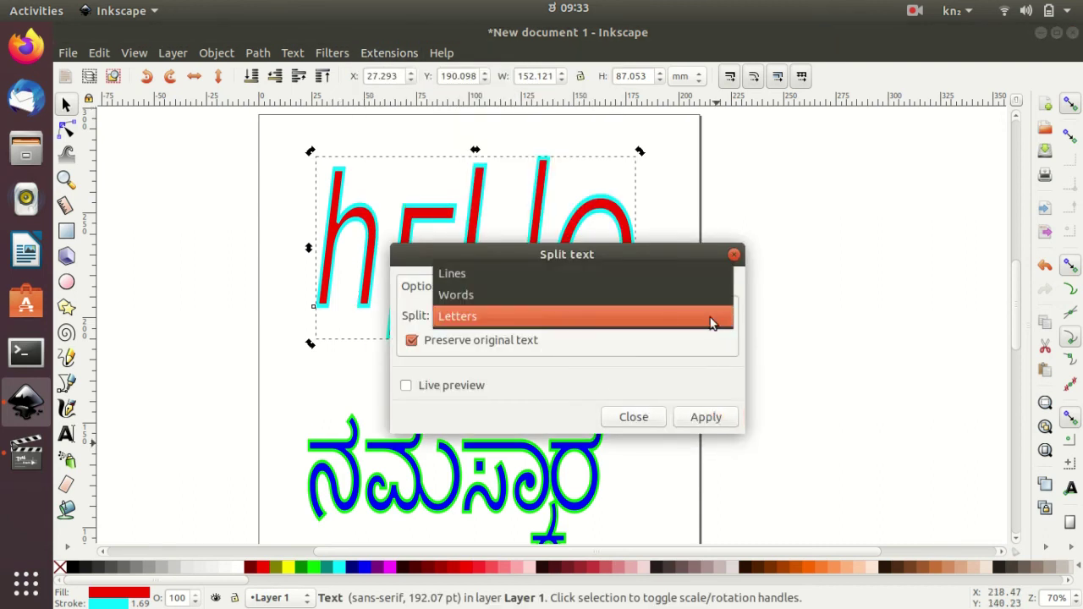
{"action": "left_click", "coordinate": [616, 316]}
{"action": "left_click", "coordinate": [703, 419]}
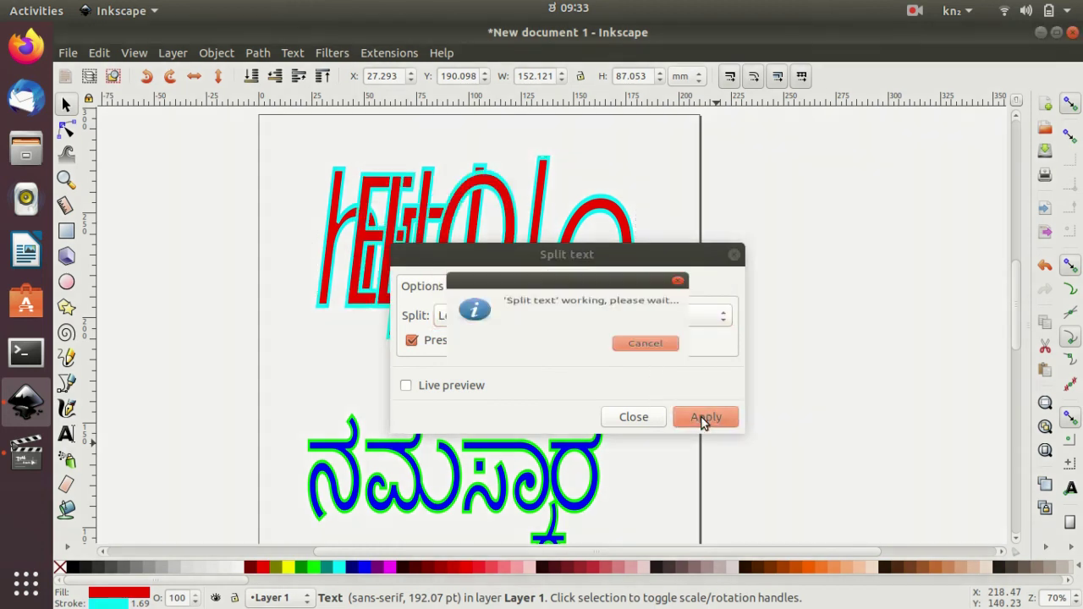
Move the original hELlO text off the page to the right.
{"action": "left_click", "coordinate": [634, 417]}
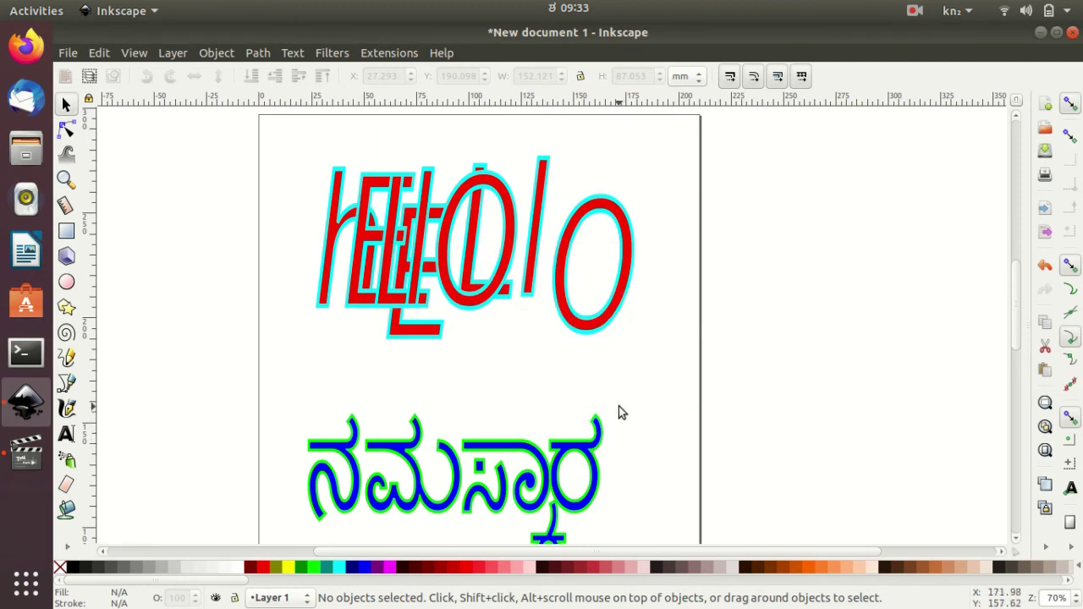
{"action": "left_click_drag", "start_coordinate": [383, 237], "coordinate": [806, 292]}
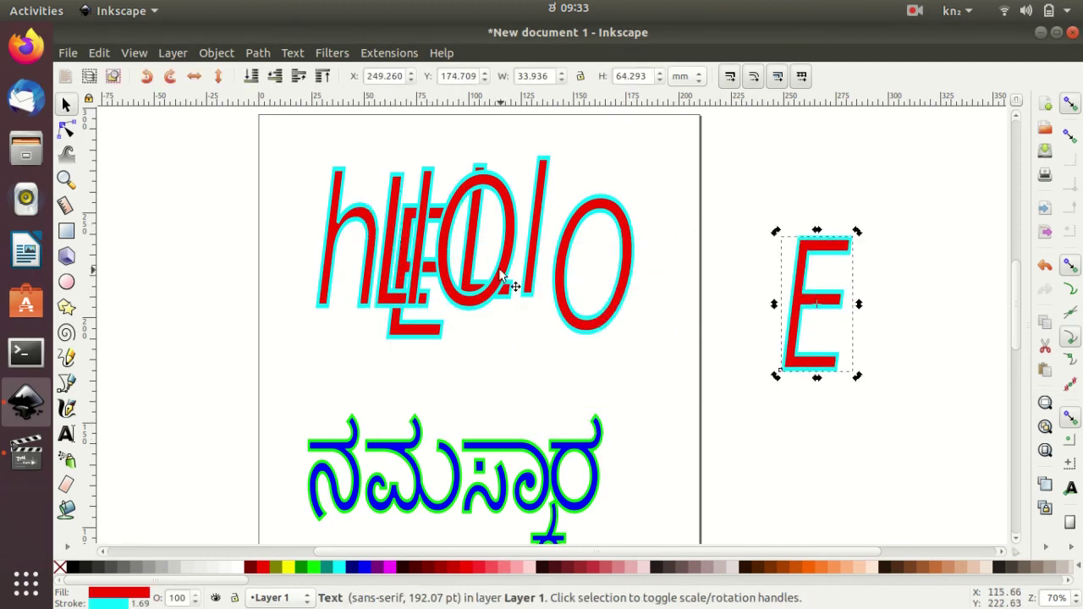
{"action": "left_click_drag", "start_coordinate": [491, 258], "coordinate": [792, 341]}
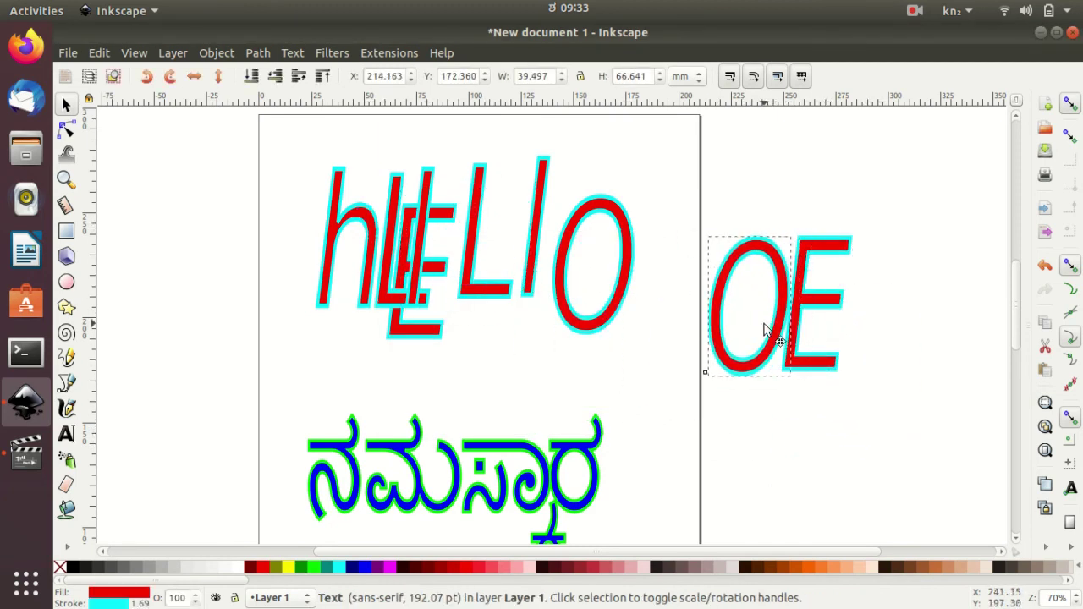
{"action": "left_click_drag", "start_coordinate": [793, 341], "coordinate": [910, 314]}
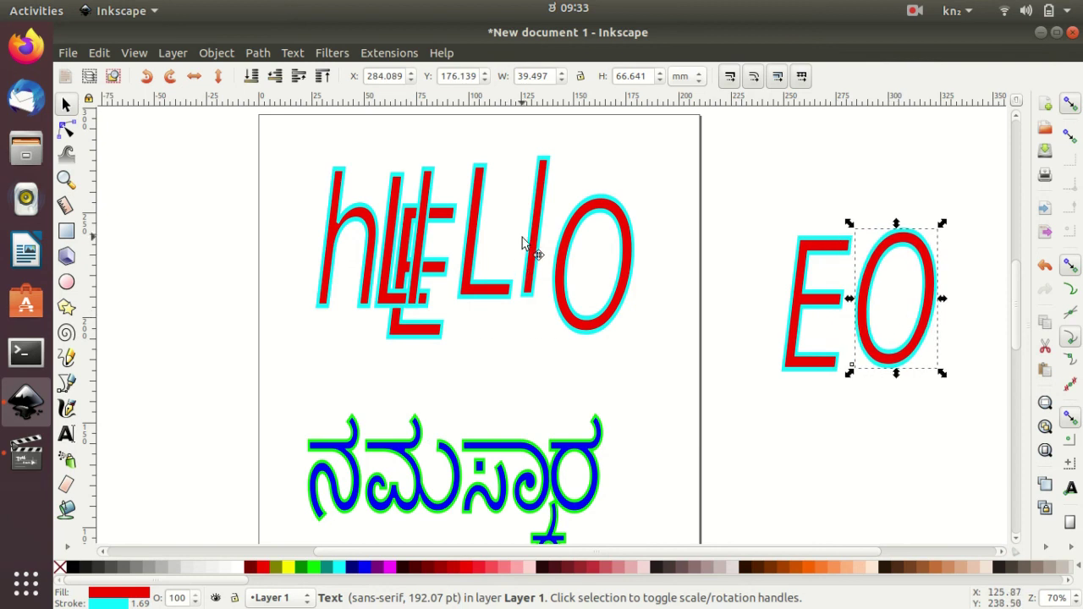
{"action": "mouse_move", "coordinate": [561, 258]}
{"action": "left_mouse_down"}
{"action": "mouse_move", "coordinate": [853, 209]}
{"action": "mouse_move", "coordinate": [905, 186]}
{"action": "left_mouse_up"}
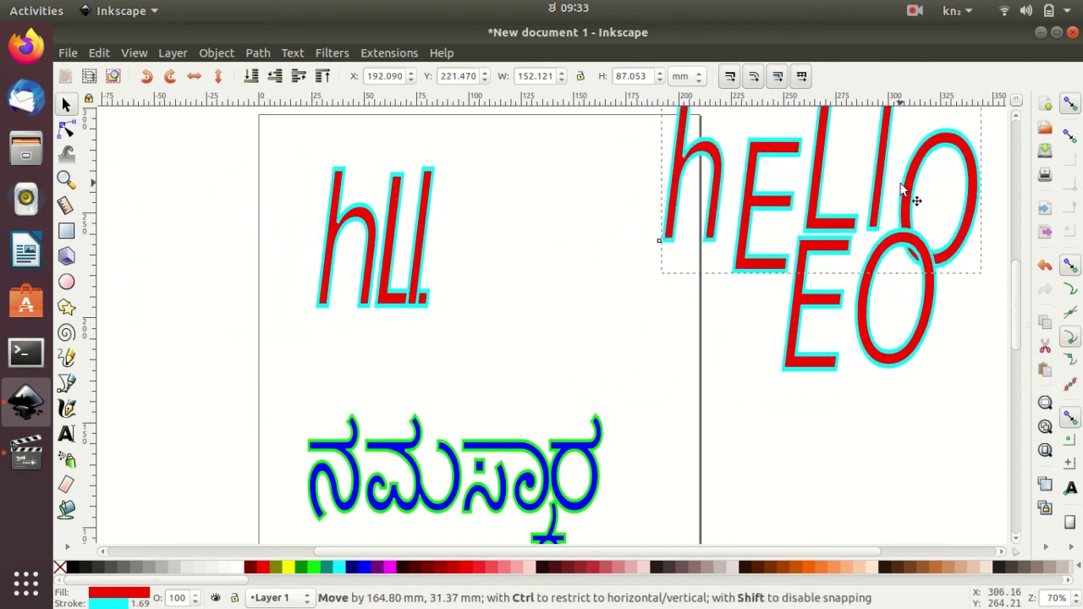
Arrange the separate h, E, L, l, O letters into an upright hELlO row.
{"action": "left_click_drag", "start_coordinate": [421, 262], "coordinate": [531, 264]}
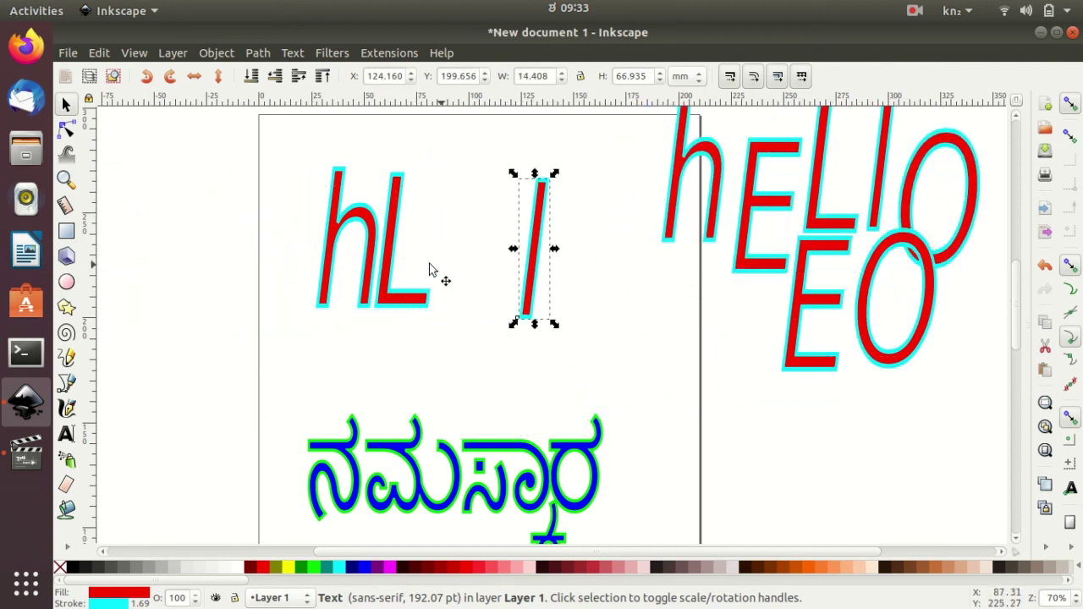
{"action": "left_click_drag", "start_coordinate": [401, 245], "coordinate": [490, 245]}
{"action": "left_click_drag", "start_coordinate": [799, 296], "coordinate": [402, 228]}
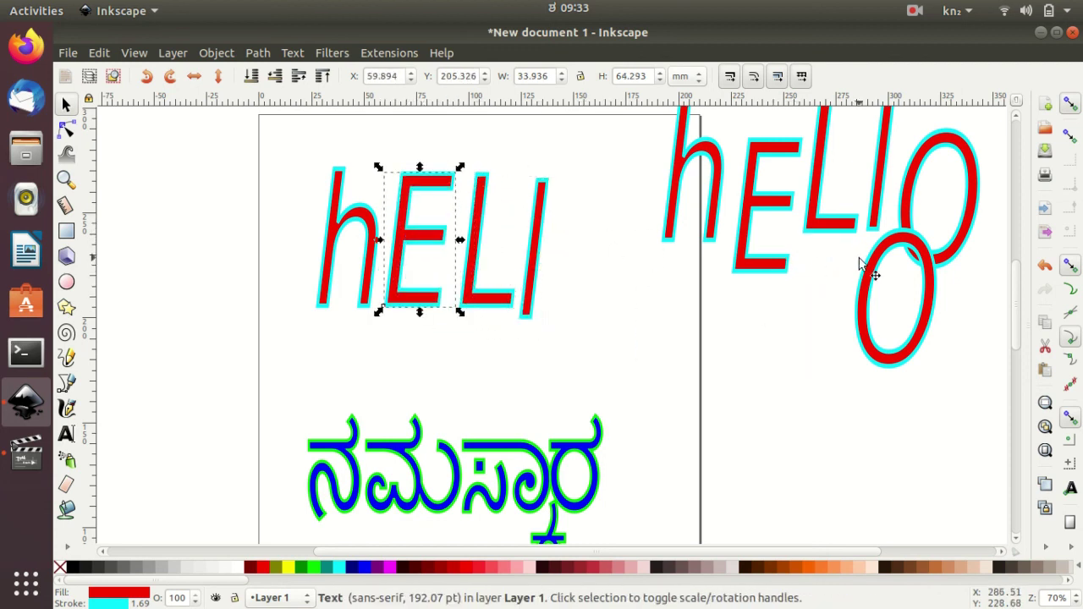
{"action": "mouse_move", "coordinate": [883, 269]}
{"action": "left_mouse_down"}
{"action": "mouse_move", "coordinate": [590, 218]}
{"action": "mouse_move", "coordinate": [542, 222]}
{"action": "left_mouse_up"}
{"action": "left_click", "coordinate": [590, 222]}
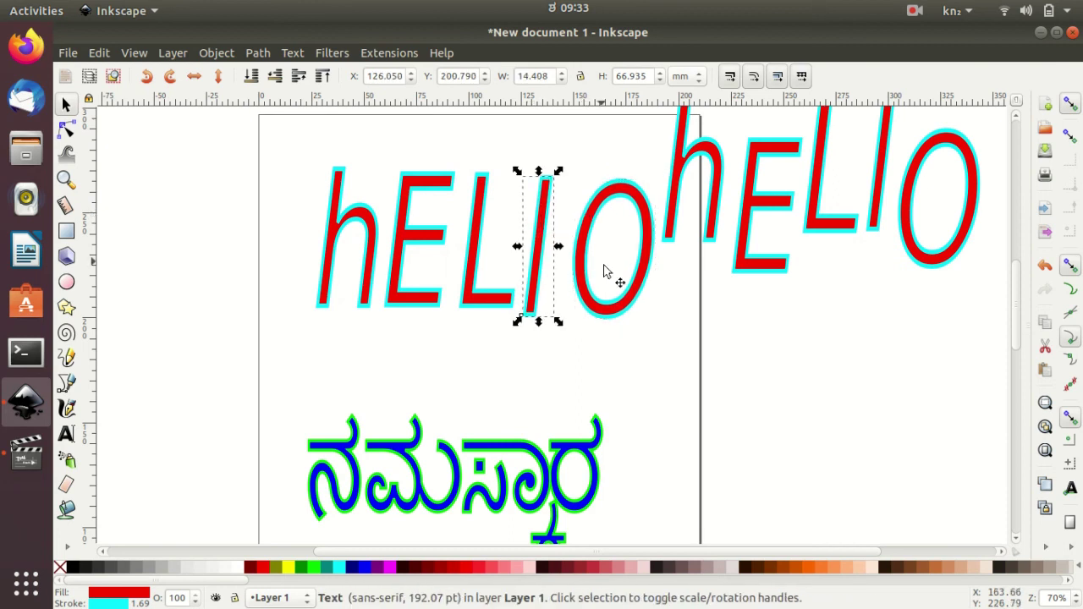
{"action": "left_click", "coordinate": [339, 225]}
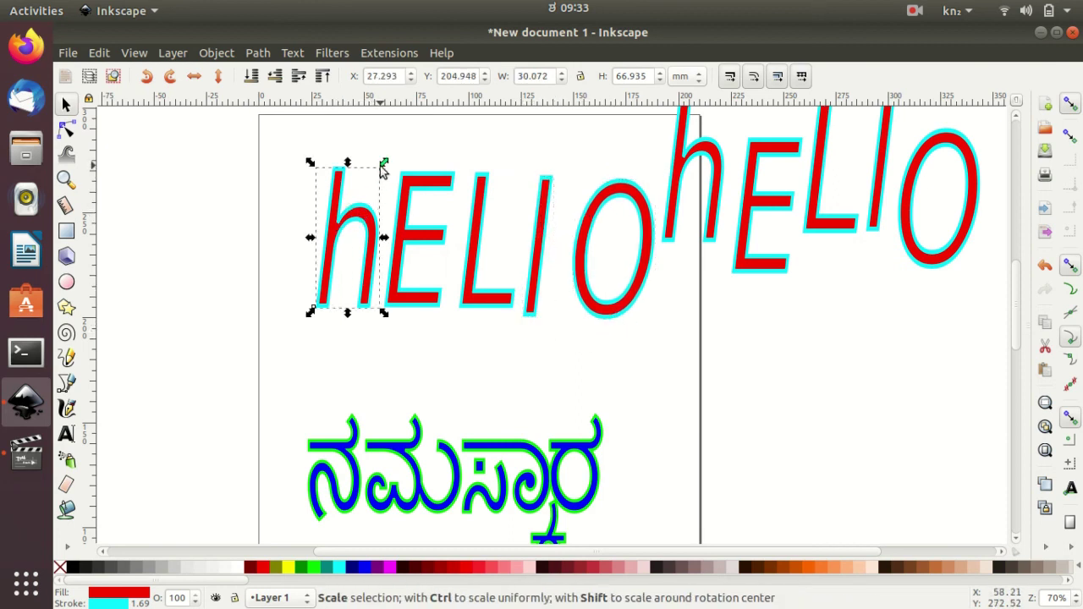
Stretch the h slightly taller and colour h fuchsia, E blue, L aqua.
{"action": "left_click_drag", "start_coordinate": [384, 162], "coordinate": [384, 151]}
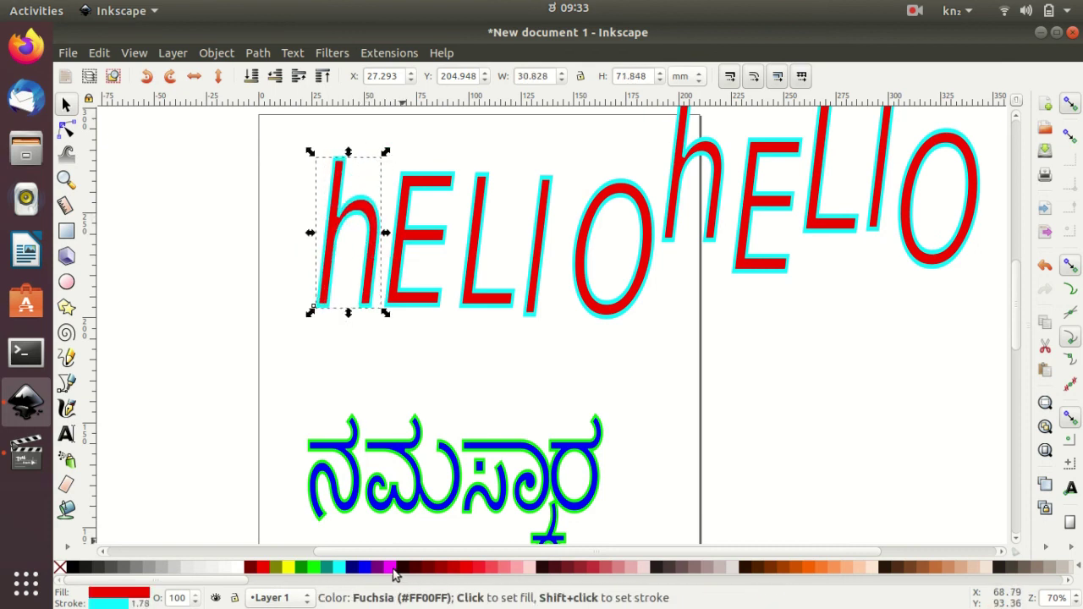
{"action": "left_click", "coordinate": [391, 567]}
{"action": "left_click", "coordinate": [414, 245]}
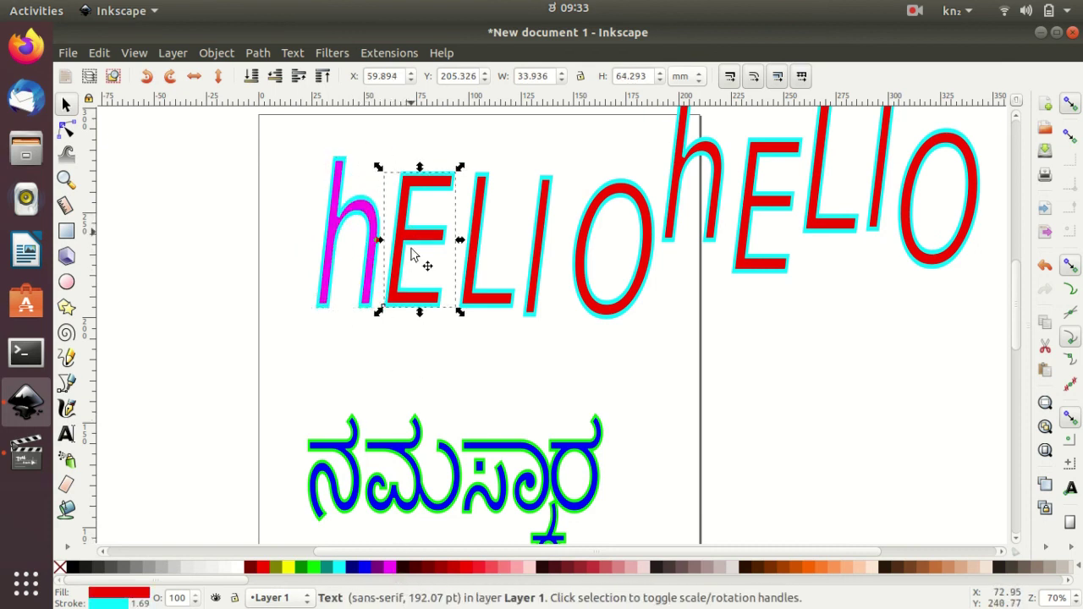
{"action": "left_click", "coordinate": [359, 566]}
{"action": "left_click", "coordinate": [491, 300]}
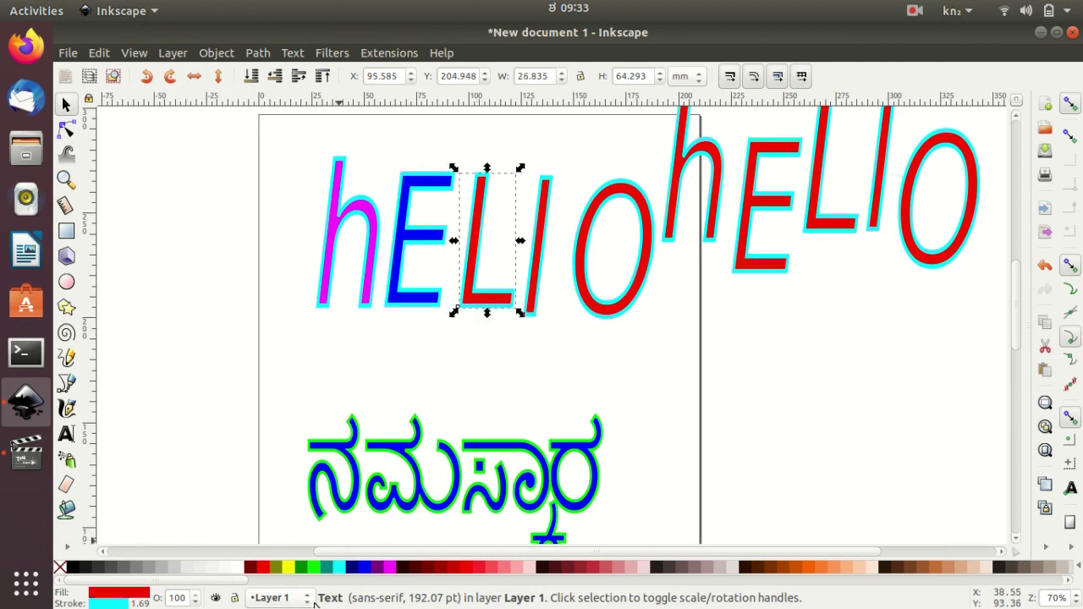
{"action": "left_click", "coordinate": [340, 567]}
Colour the thin l dark red and the O a darker red.
{"action": "left_click", "coordinate": [543, 300]}
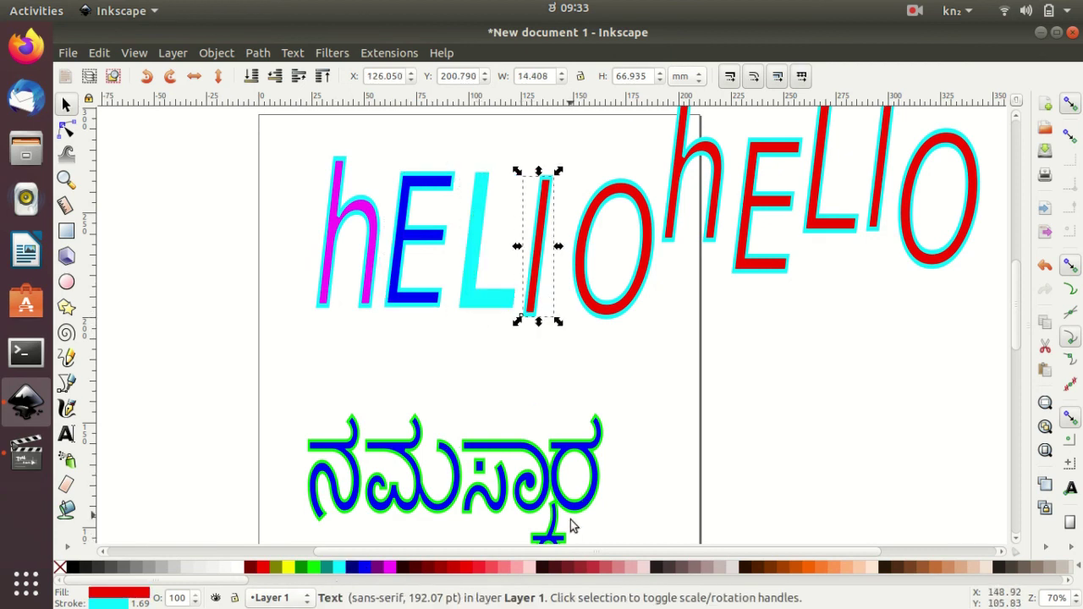
{"action": "left_click", "coordinate": [590, 567]}
{"action": "left_click", "coordinate": [591, 296]}
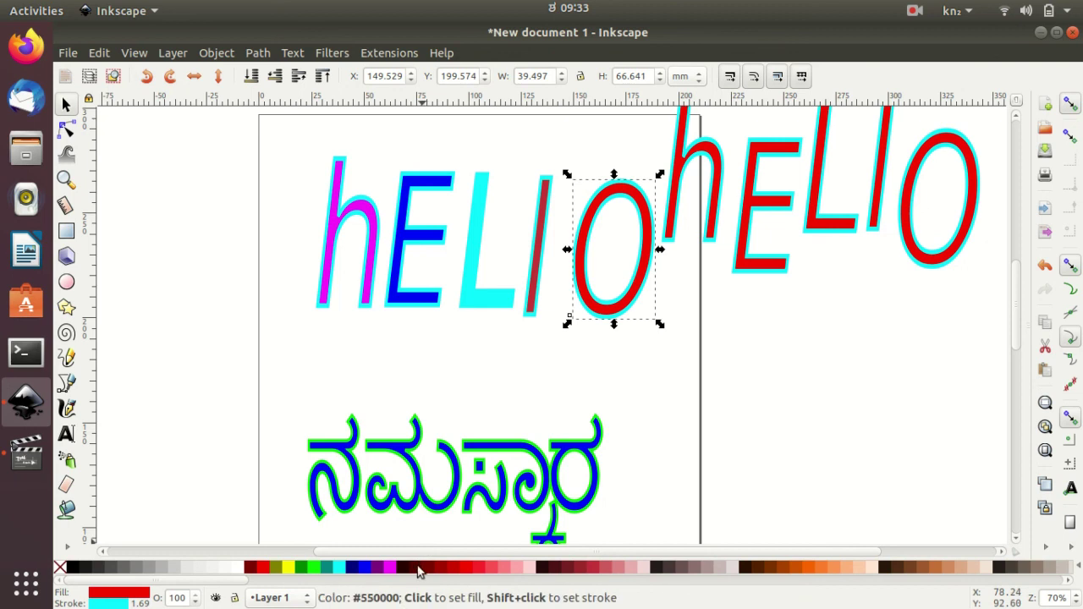
{"action": "left_click", "coordinate": [455, 573]}
{"action": "left_click", "coordinate": [646, 404]}
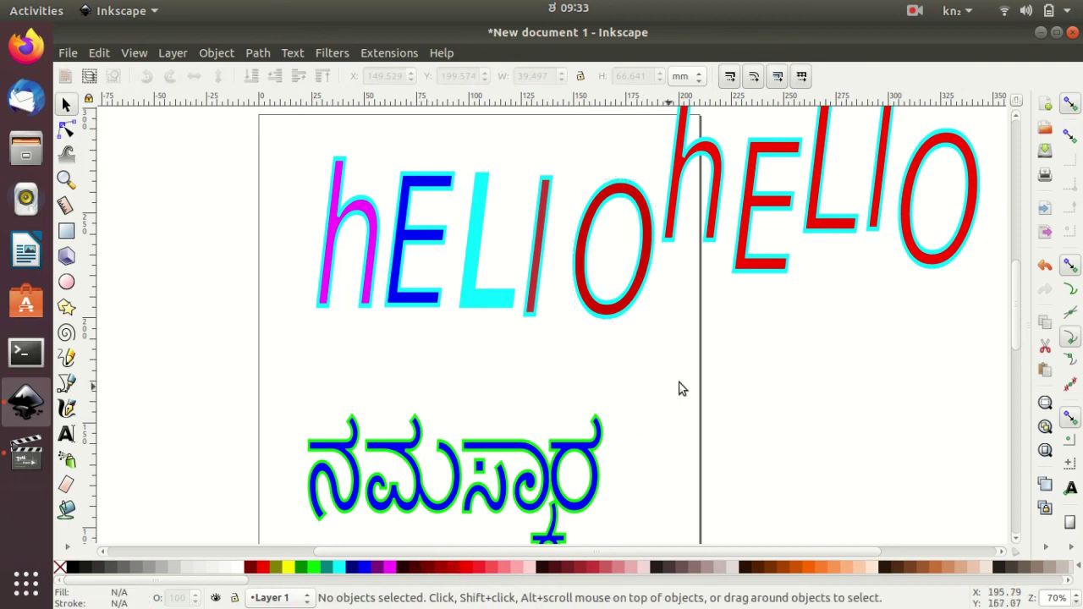
Move the red hELlO copy up beside the original word.
{"action": "mouse_move", "coordinate": [755, 224]}
{"action": "left_mouse_down"}
{"action": "mouse_move", "coordinate": [844, 353]}
{"action": "mouse_move", "coordinate": [815, 405]}
{"action": "left_mouse_up"}
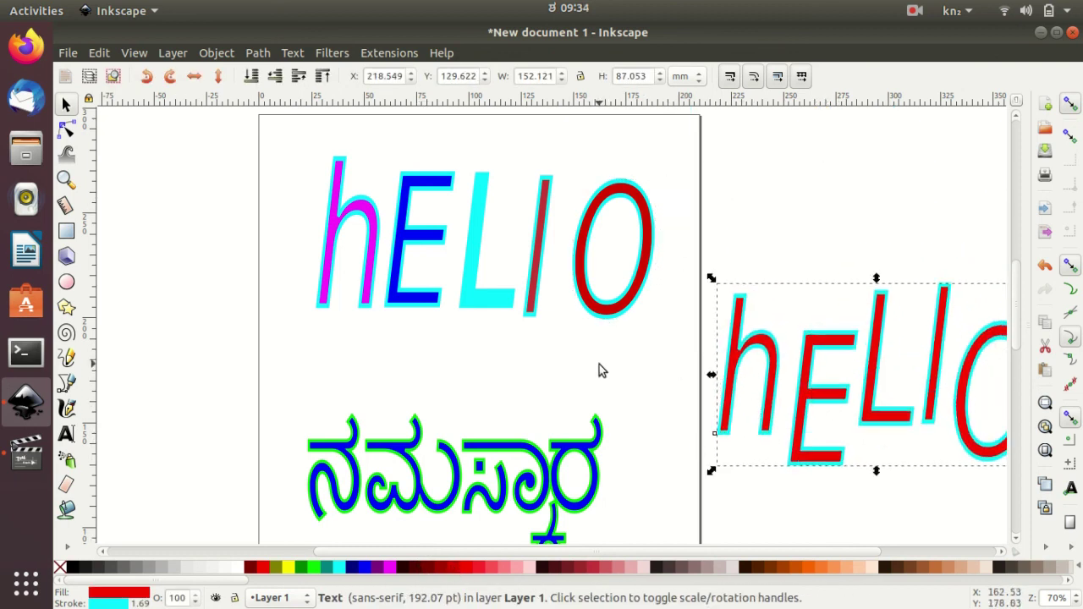
{"action": "left_click", "coordinate": [545, 370]}
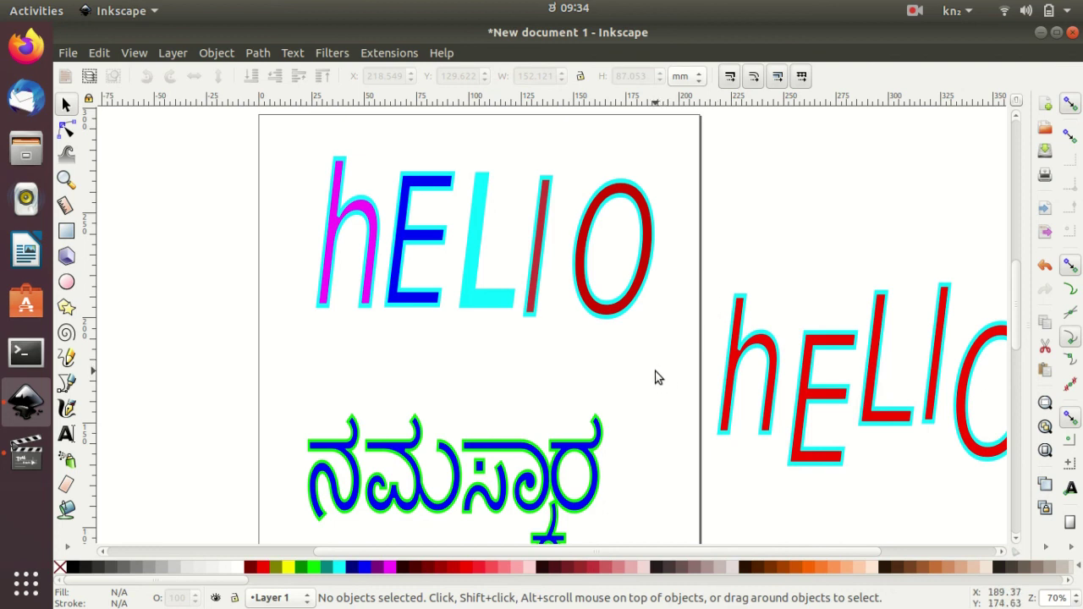
{"action": "left_click_drag", "start_coordinate": [754, 359], "coordinate": [732, 204]}
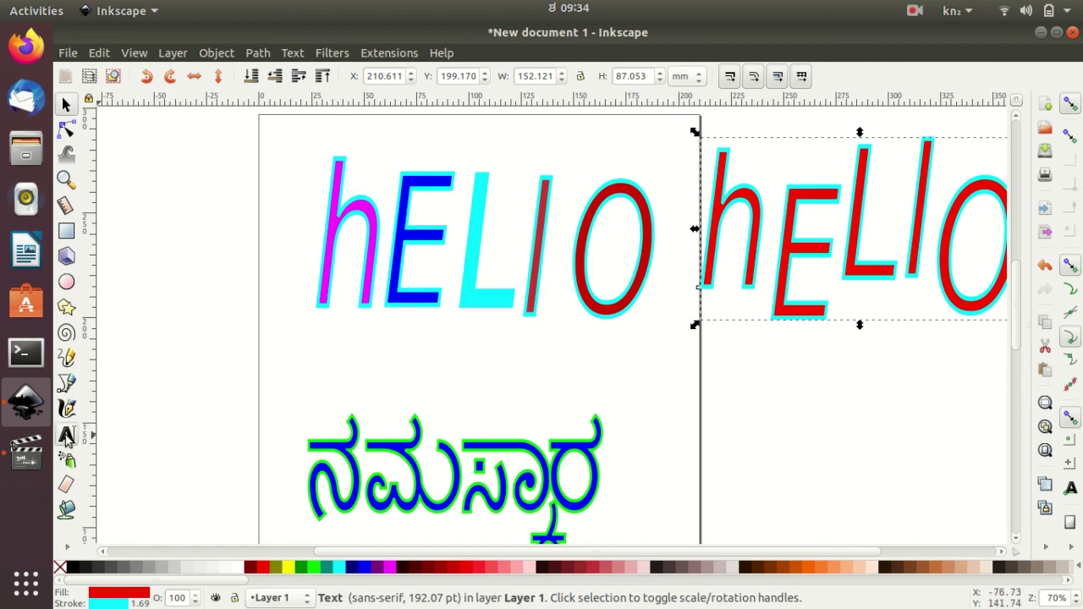
Move ನಮಸ್ಕಾರ off the page to the right and draw a rectangle below hELlO.
{"action": "left_click", "coordinate": [66, 434]}
{"action": "left_click", "coordinate": [344, 368]}
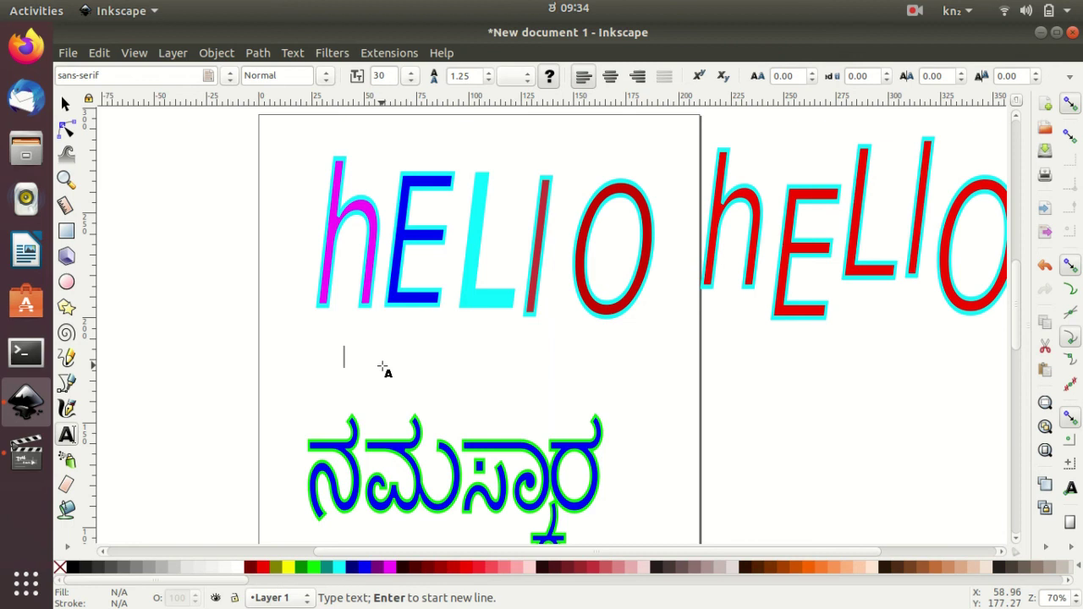
{"action": "left_click", "coordinate": [429, 444]}
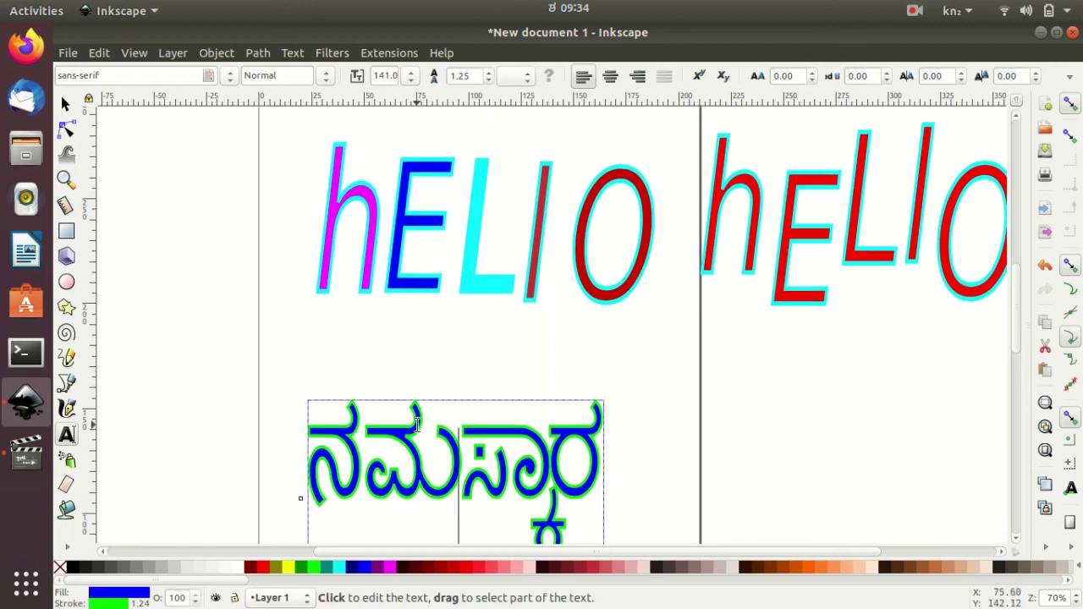
{"action": "left_click", "coordinate": [401, 462]}
{"action": "left_click", "coordinate": [649, 413]}
{"action": "scroll", "coordinate": [643, 413], "scroll_direction": "down", "scroll_amount": 3}
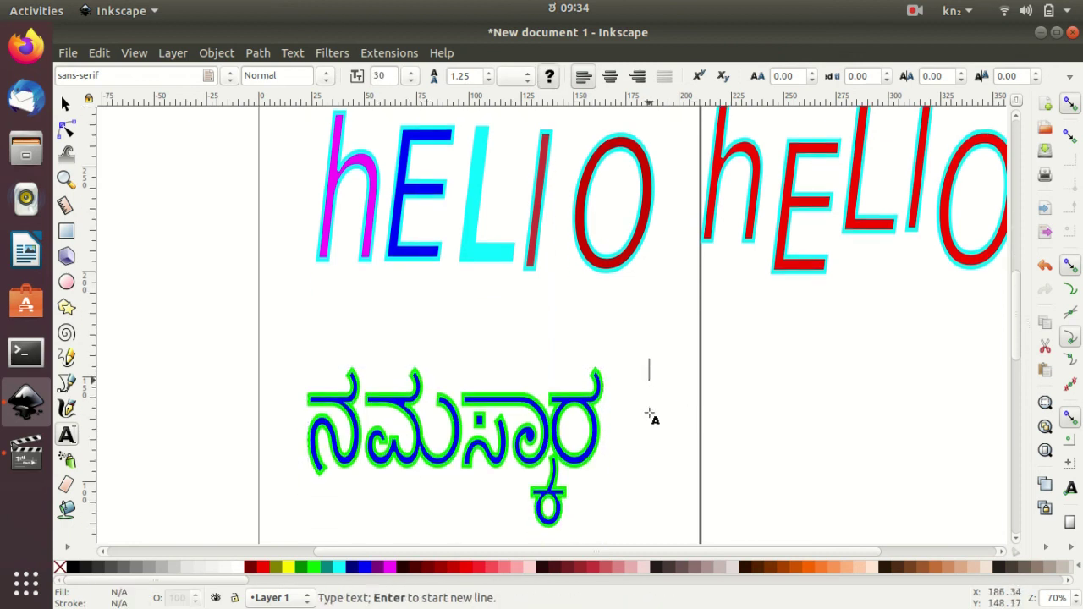
{"action": "left_click", "coordinate": [459, 372]}
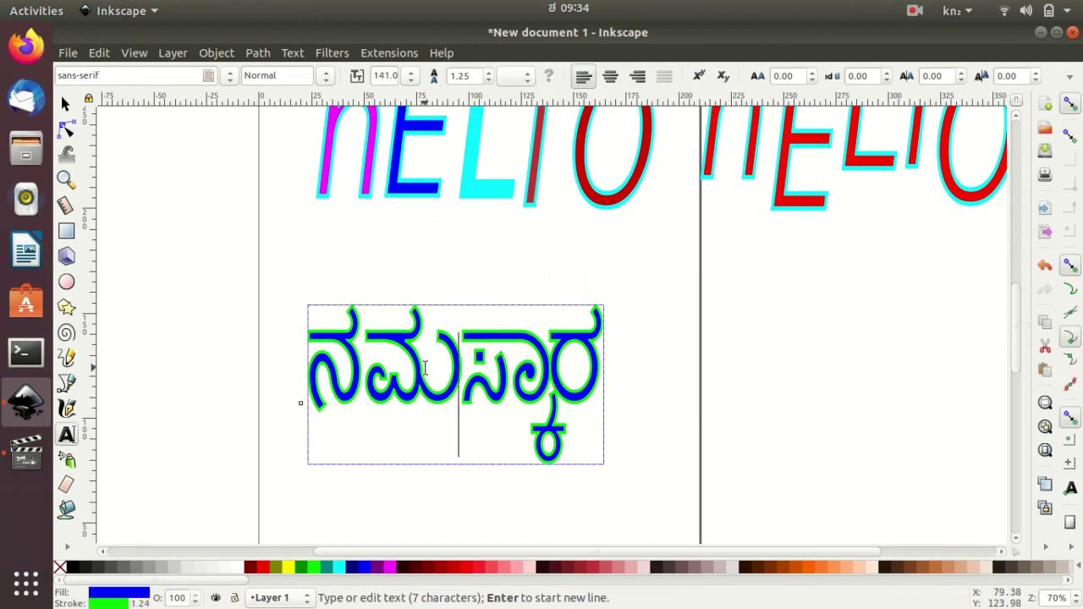
{"action": "left_click", "coordinate": [66, 103]}
{"action": "mouse_move", "coordinate": [343, 349]}
{"action": "left_mouse_down"}
{"action": "mouse_move", "coordinate": [351, 448]}
{"action": "mouse_move", "coordinate": [749, 381]}
{"action": "left_mouse_up"}
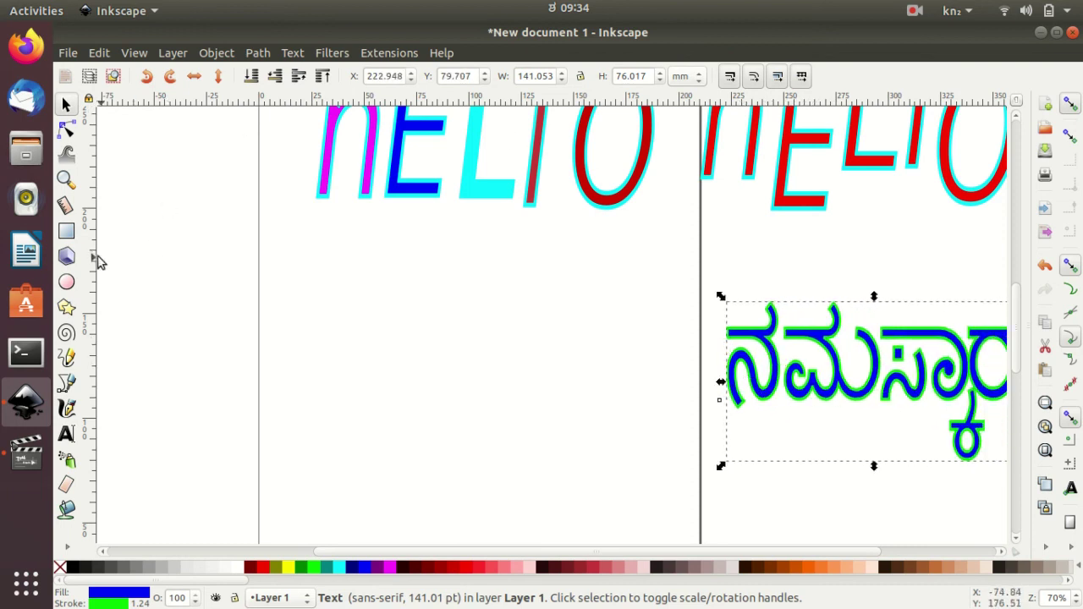
{"action": "left_click", "coordinate": [66, 231]}
{"action": "left_click_drag", "start_coordinate": [314, 289], "coordinate": [599, 451]}
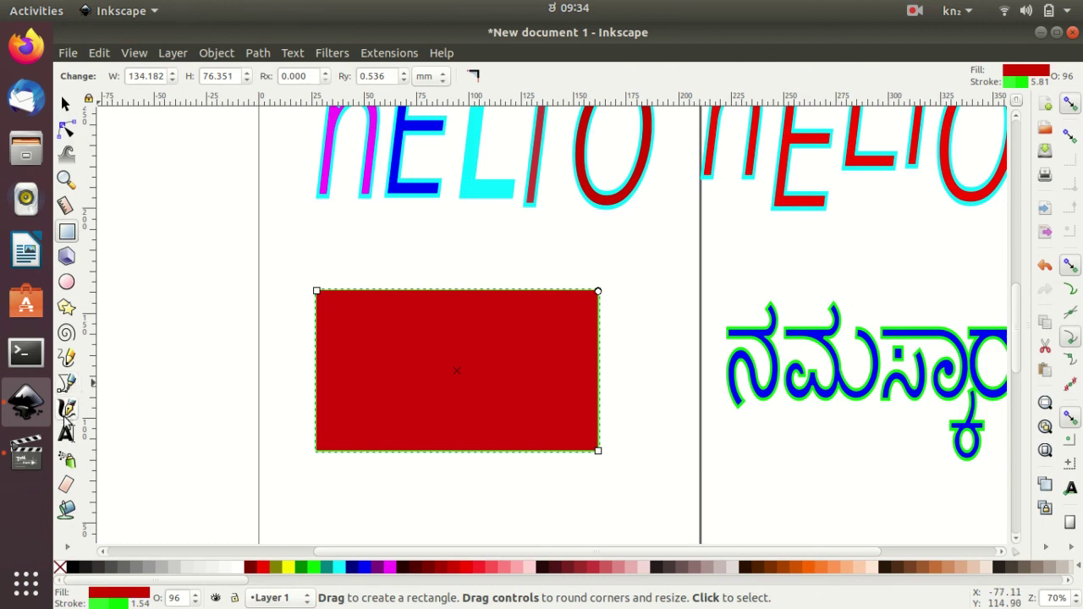
Fill the new rectangle cyan and type the Kannada word ವಂದನೆಗಳು inside it.
{"action": "left_click", "coordinate": [337, 567]}
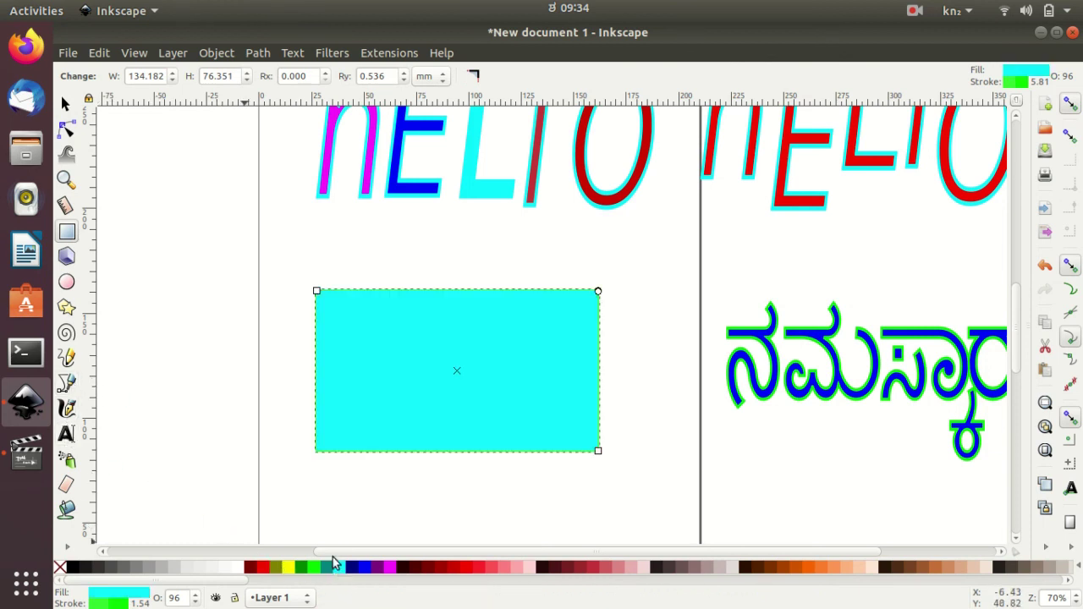
{"action": "left_click", "coordinate": [66, 434]}
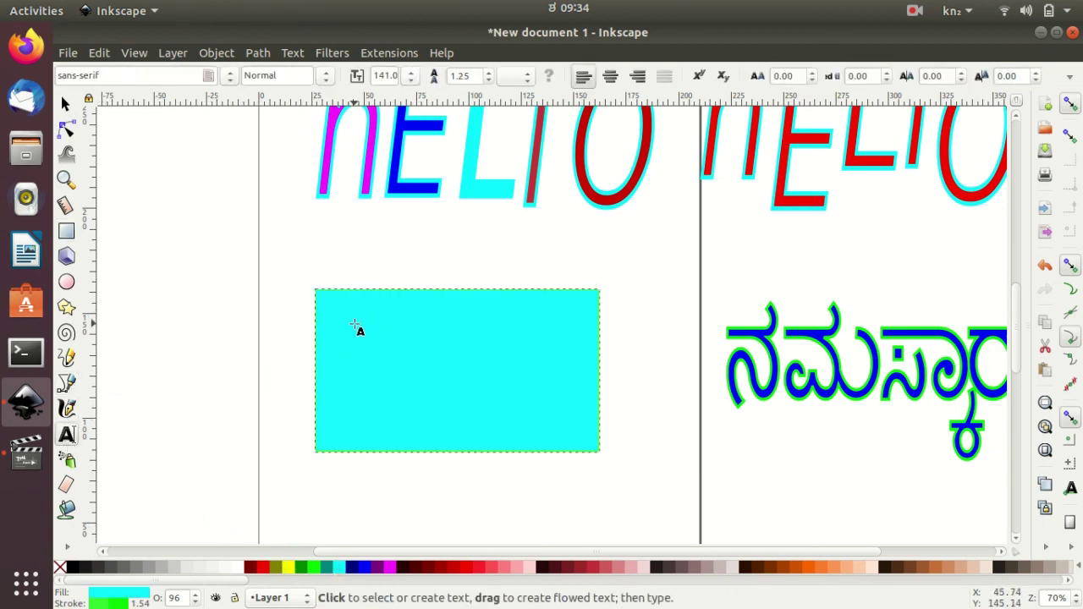
{"action": "left_click", "coordinate": [354, 320]}
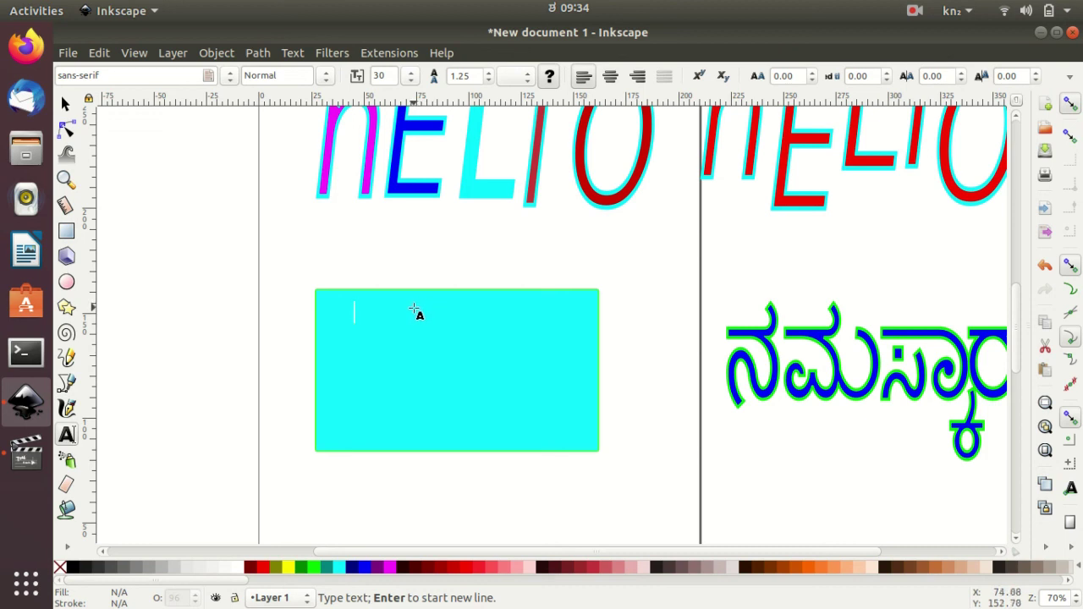
{"action": "type", "text": "ನ"}
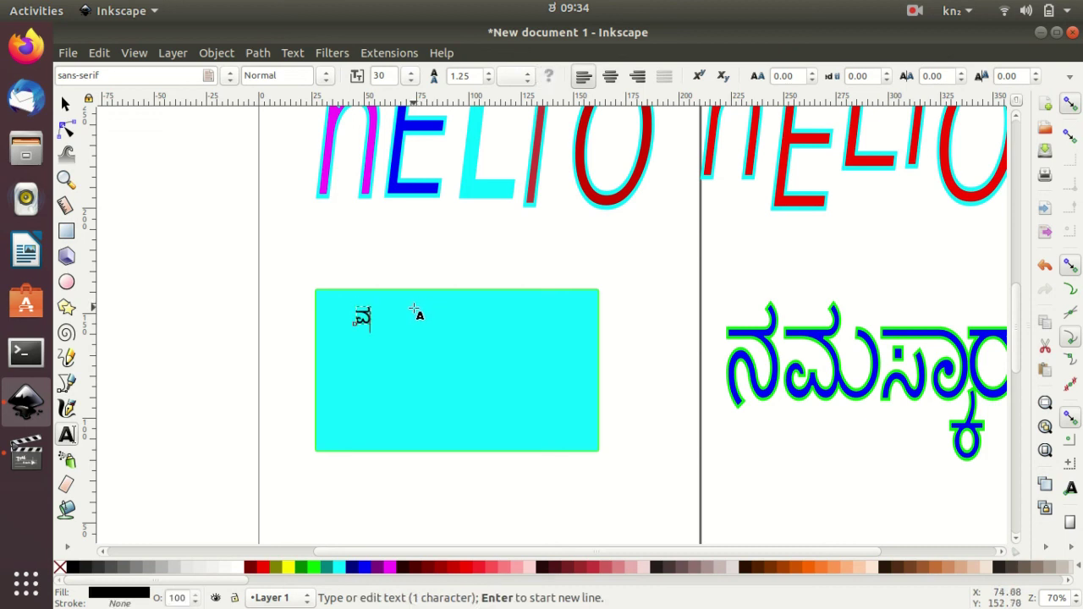
{"action": "type", "text": "ಮ"}
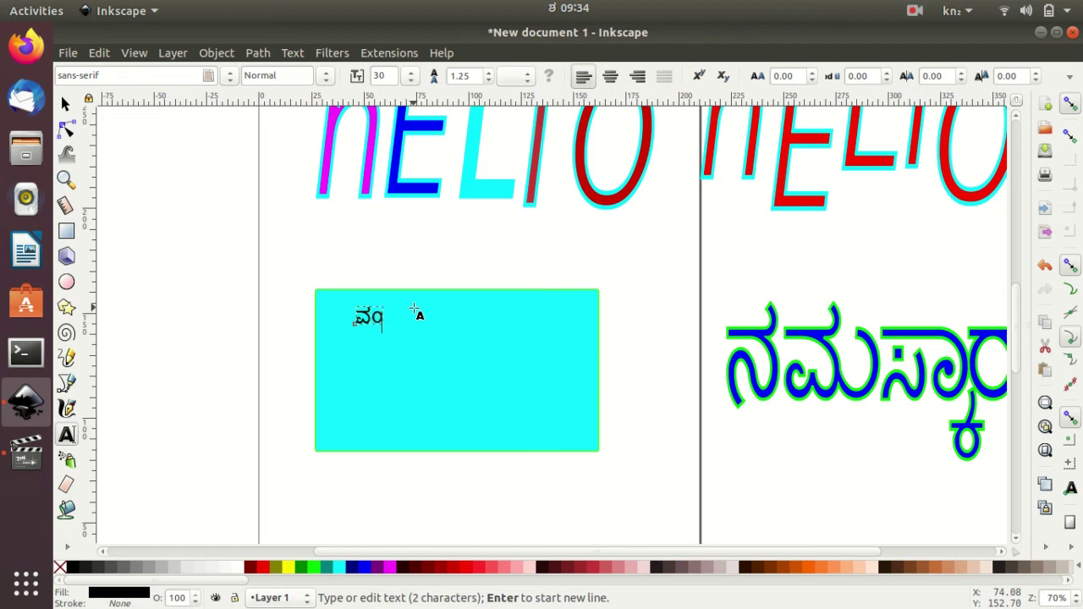
{"action": "type", "text": "ದ"}
{"action": "type", "text": "ನೆ"}
{"action": "type", "text": "ಗ"}
{"action": "type", "text": "ಳ"}
{"action": "type", "text": "ು"}
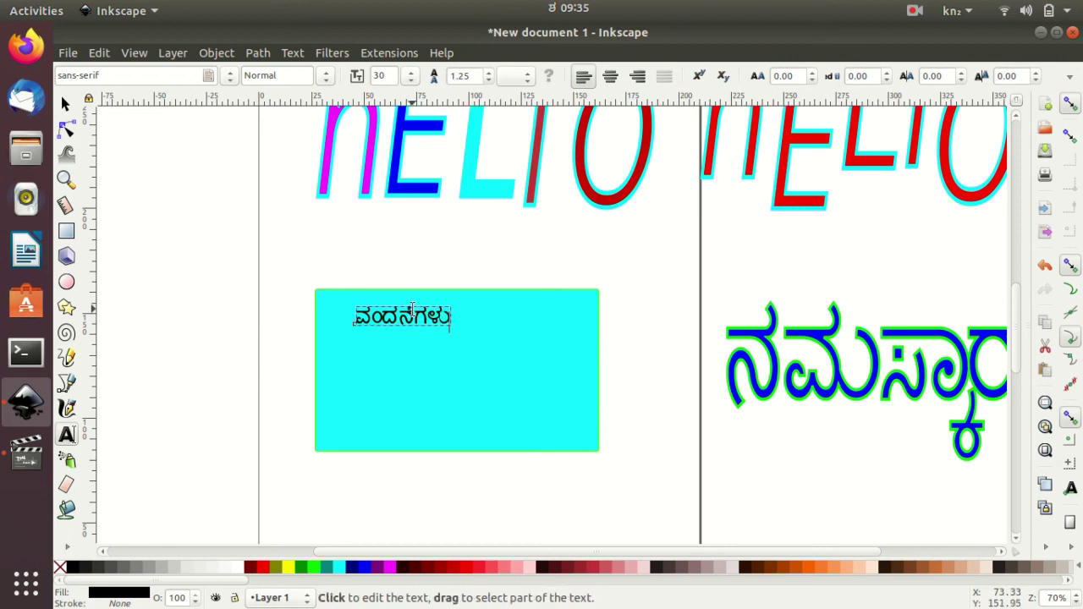
Scale ವಂದನೆಗಳು up to about 108 pt to fill the cyan rectangle.
{"action": "left_click", "coordinate": [423, 320]}
{"action": "left_click", "coordinate": [66, 103]}
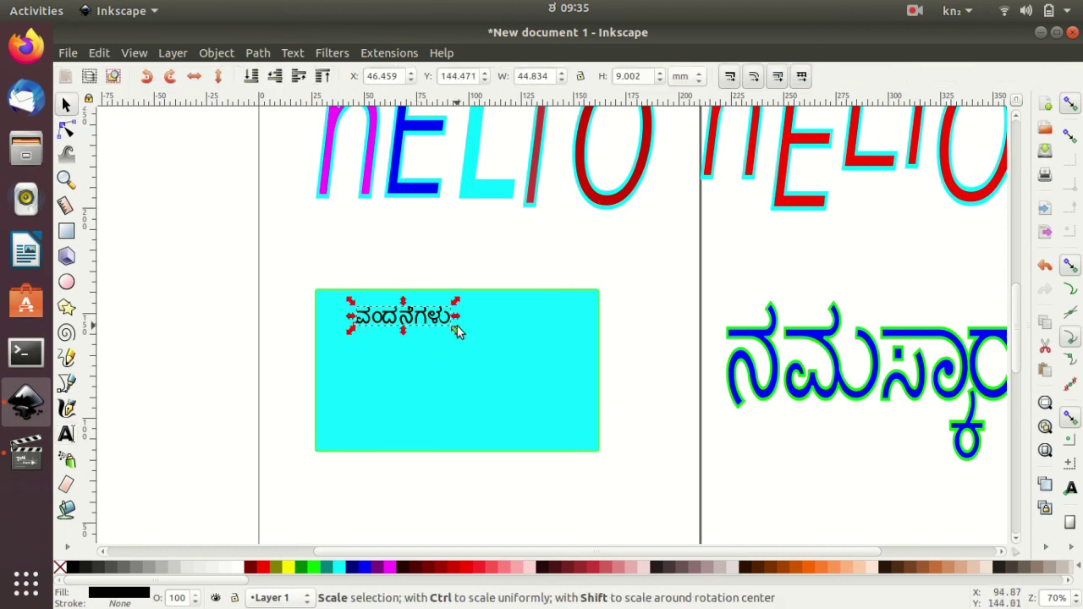
{"action": "left_click_drag", "start_coordinate": [455, 330], "coordinate": [566, 426]}
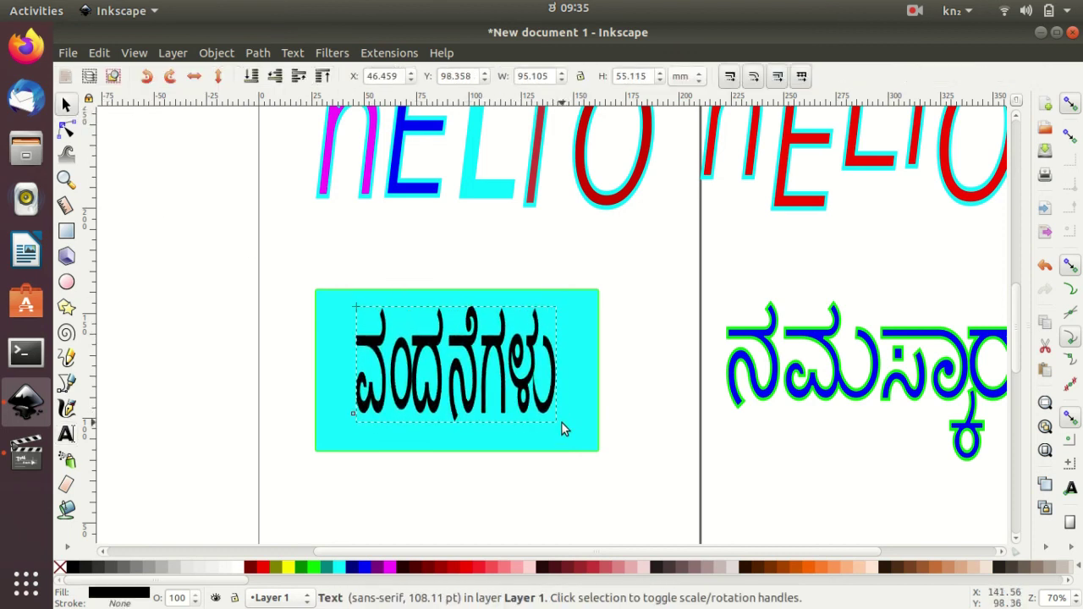
Try lime, magenta and crimson before colouring the Kannada text light pink #DE8787.
{"action": "left_click", "coordinate": [315, 569]}
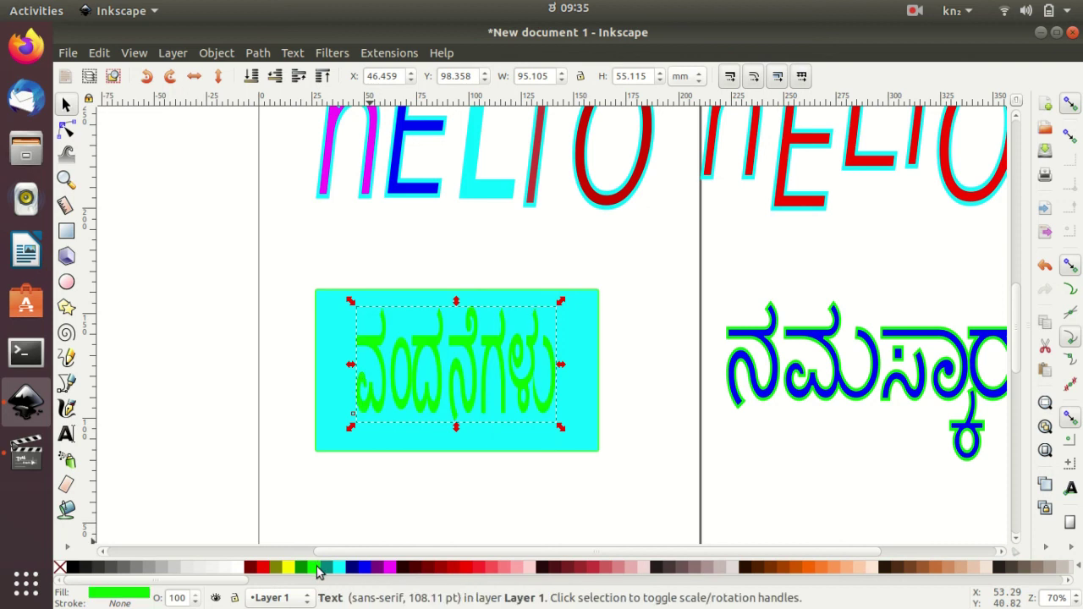
{"action": "left_click", "coordinate": [388, 568]}
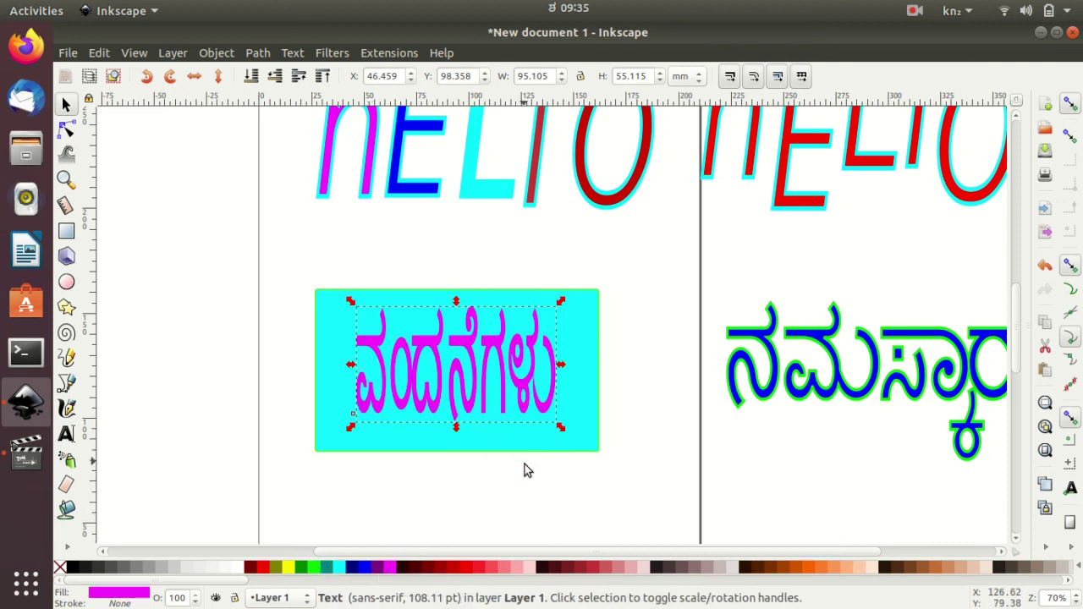
{"action": "left_click", "coordinate": [597, 570]}
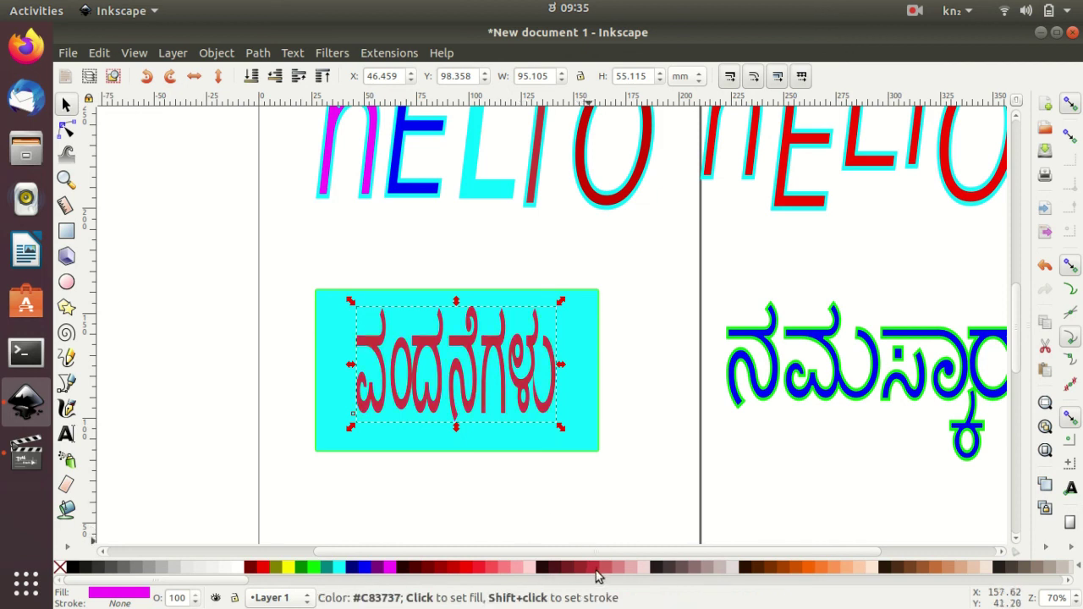
{"action": "left_click", "coordinate": [621, 568]}
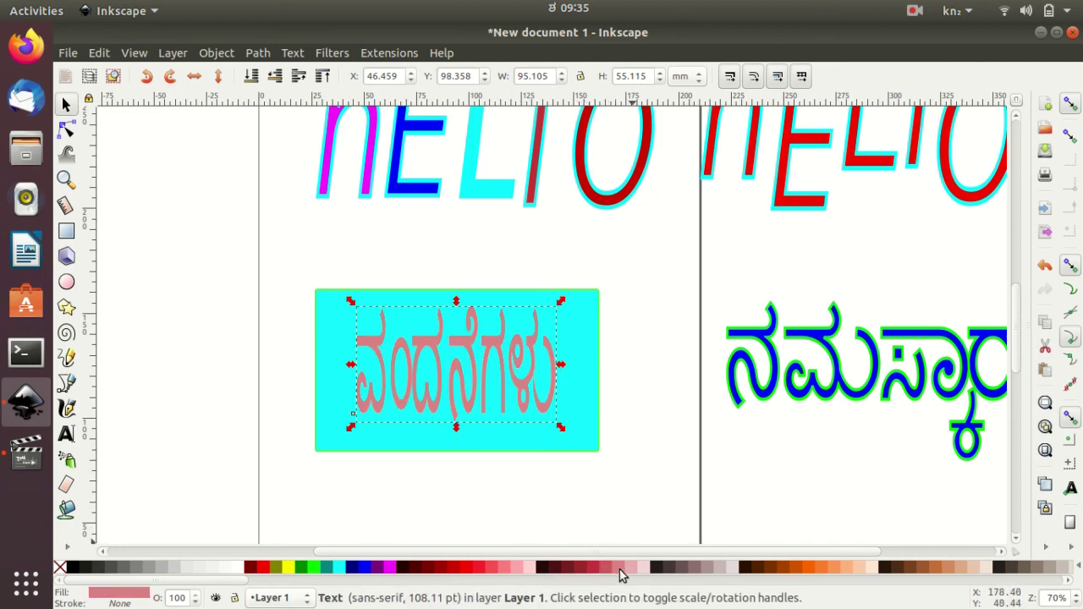
{"action": "left_click", "coordinate": [597, 506]}
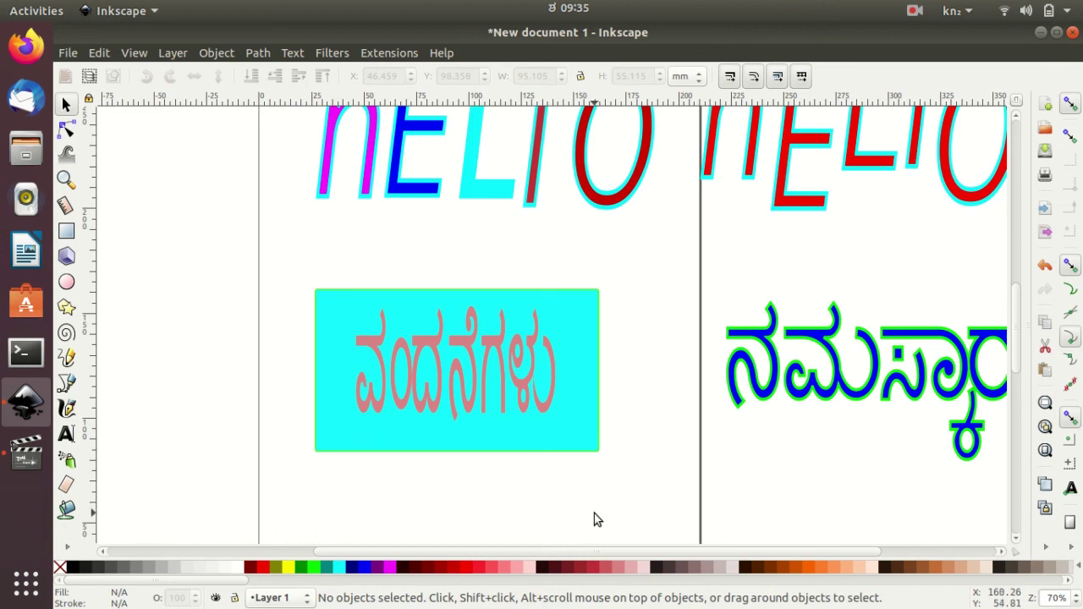
{"action": "scroll", "coordinate": [695, 505], "scroll_direction": "up", "scroll_amount": 1}
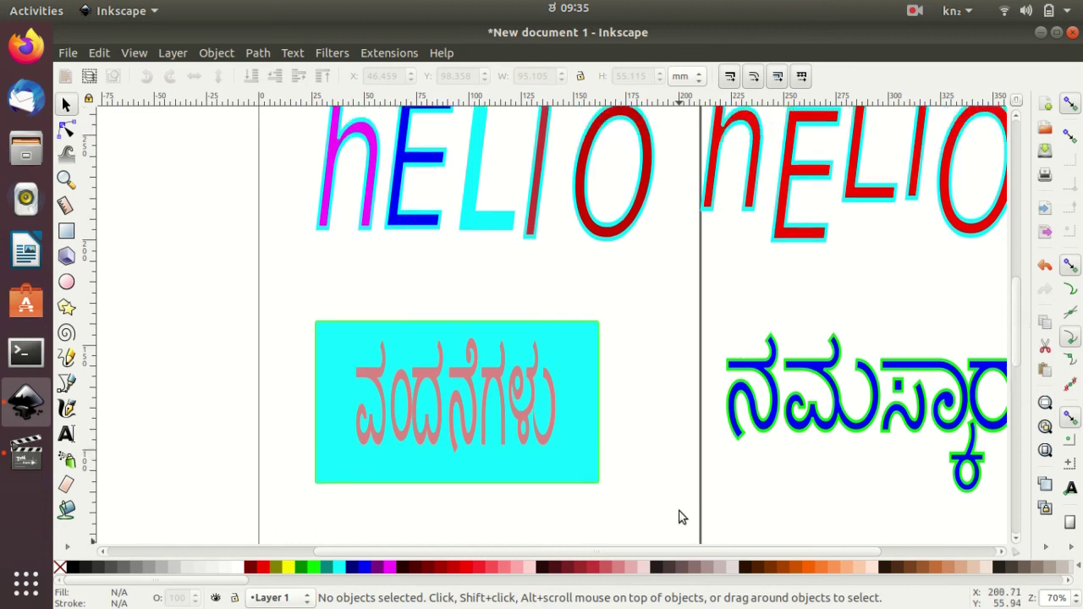
{"action": "scroll", "coordinate": [686, 508], "scroll_direction": "up", "scroll_amount": 1}
{"action": "left_click", "coordinate": [768, 460]}
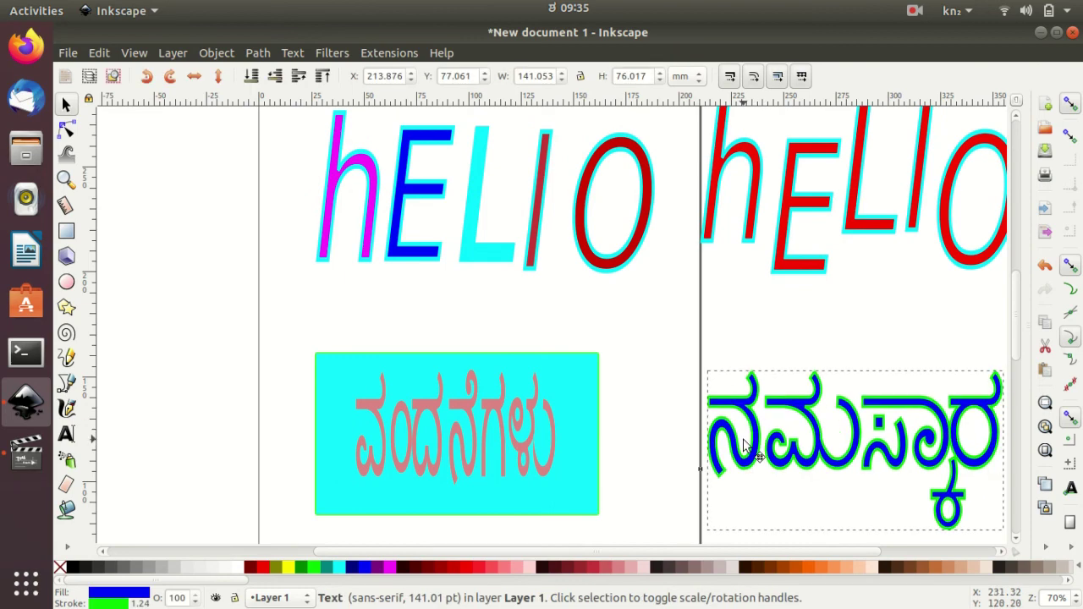